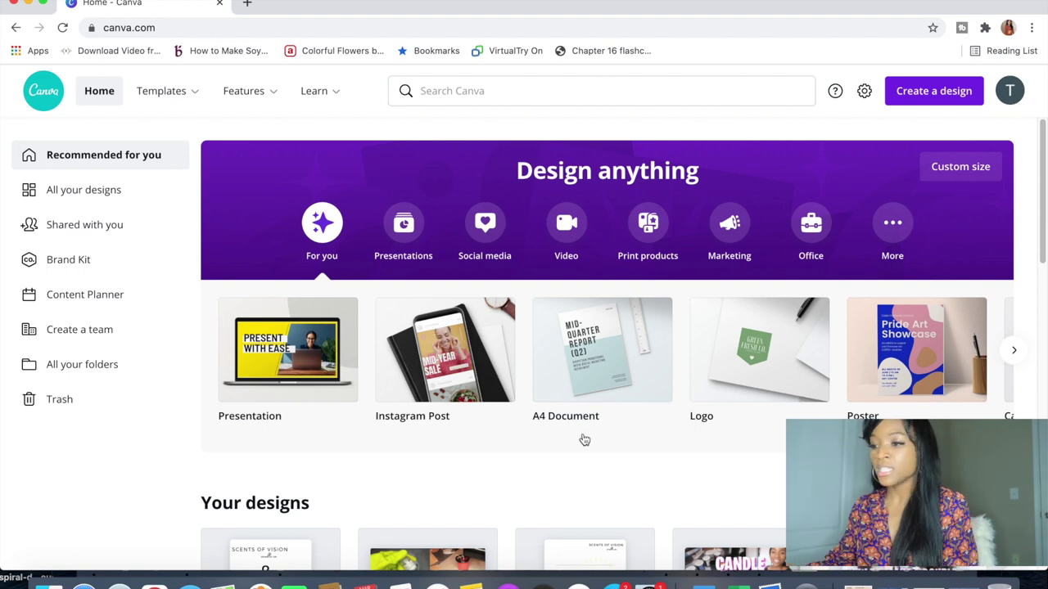
Open the 'Spring is Here!' Instagram post template and add a blank second page below it.
scroll(365, 426, "down", 3)
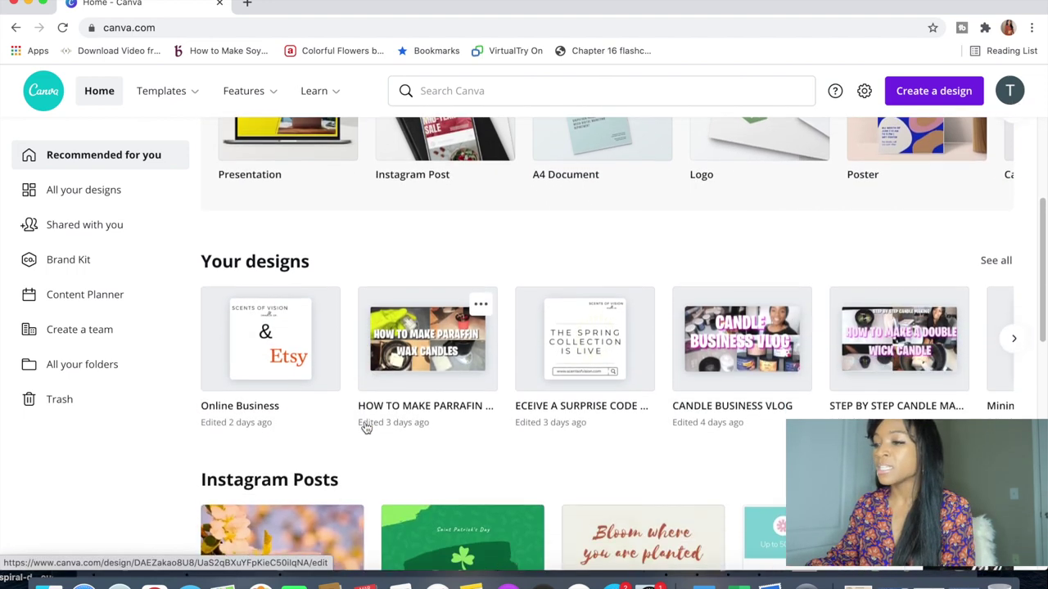
scroll(366, 427, "down", 5)
scroll(366, 427, "up", 5)
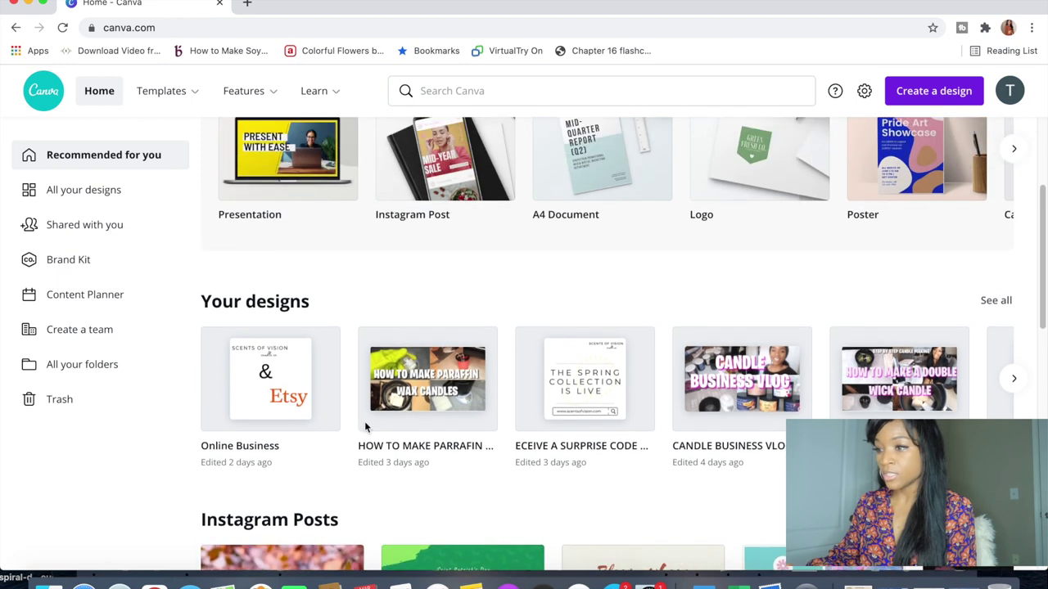
scroll(365, 427, "up", 1)
scroll(366, 427, "down", 5)
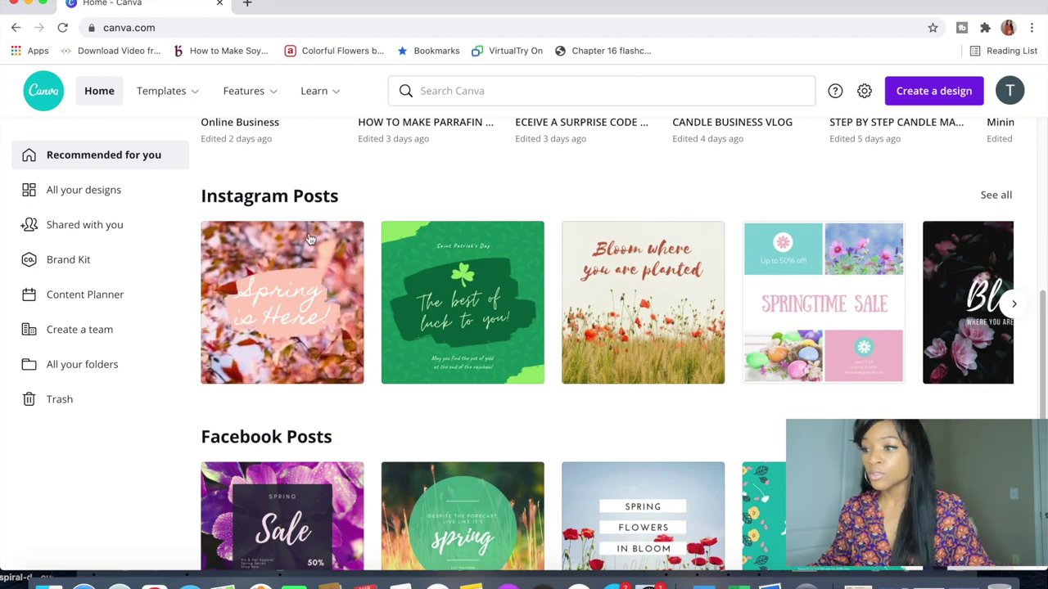
scroll(270, 229, "down", 5)
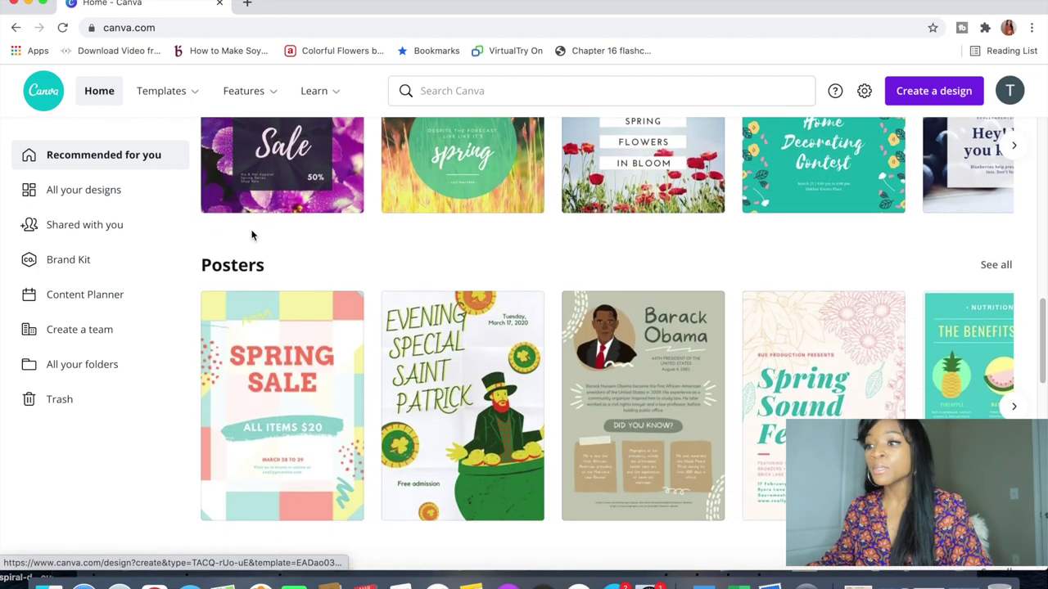
scroll(253, 237, "down", 7)
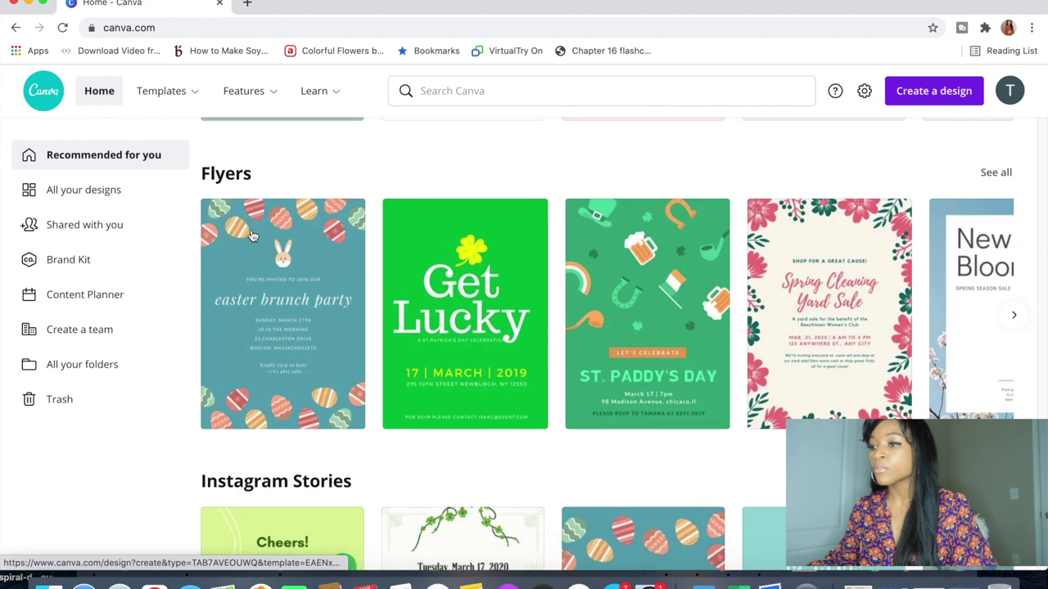
scroll(251, 235, "down", 2)
scroll(252, 235, "up", 20)
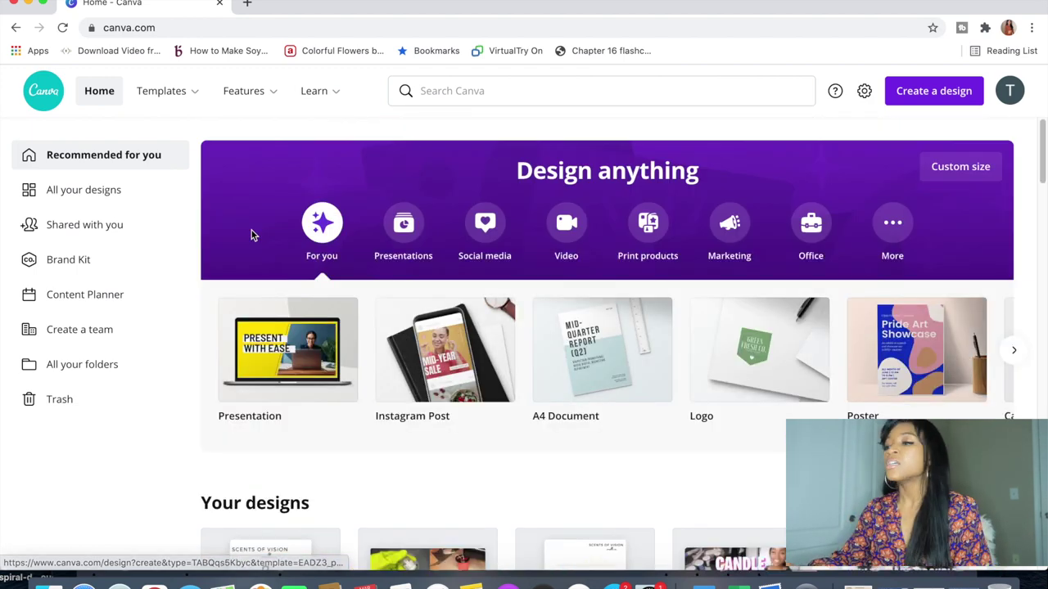
scroll(251, 230, "down", 5)
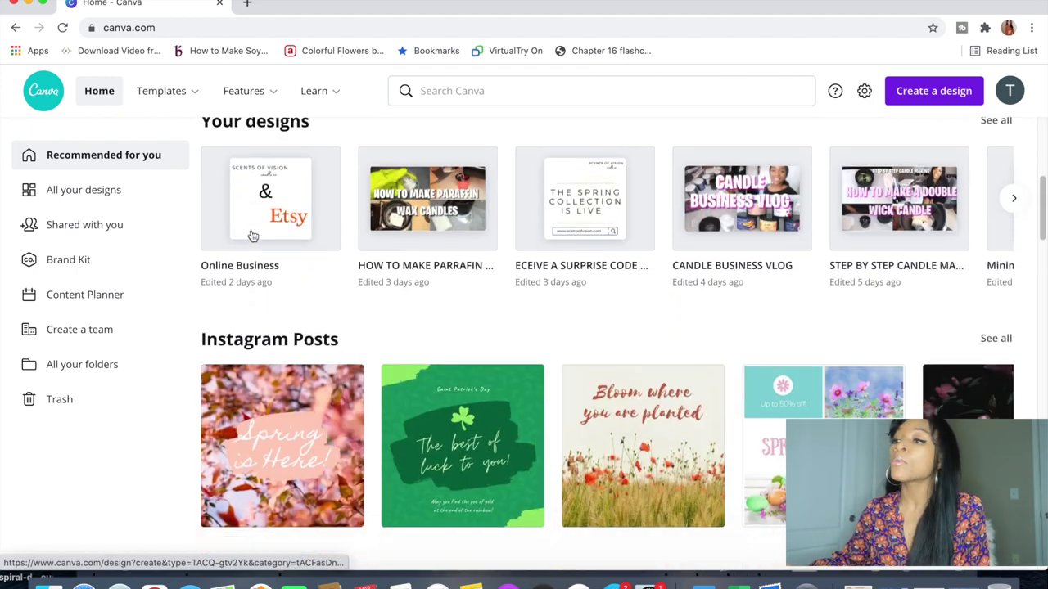
scroll(253, 237, "down", 2)
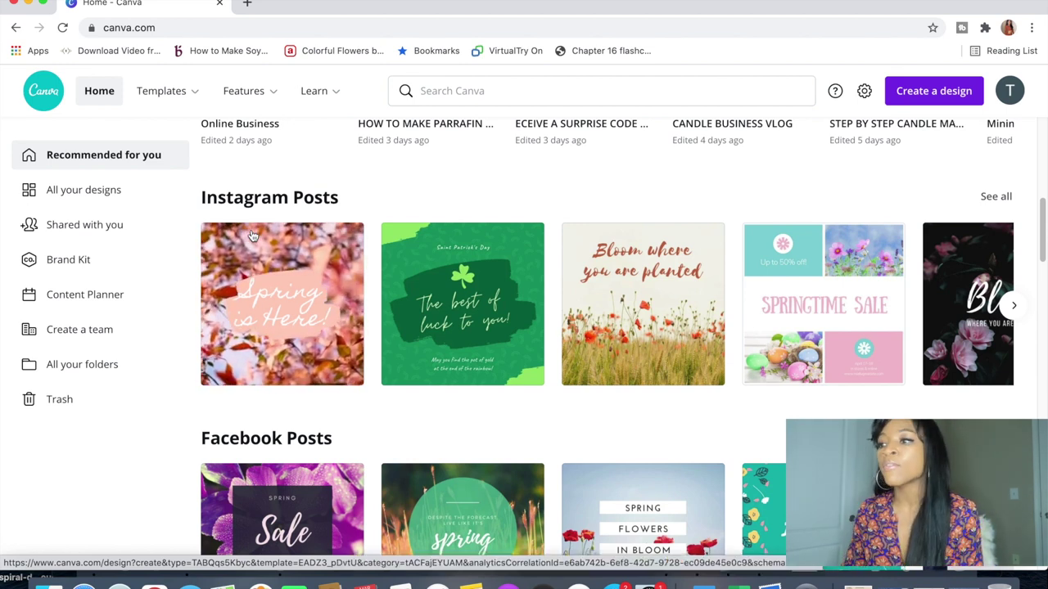
left_click(261, 273)
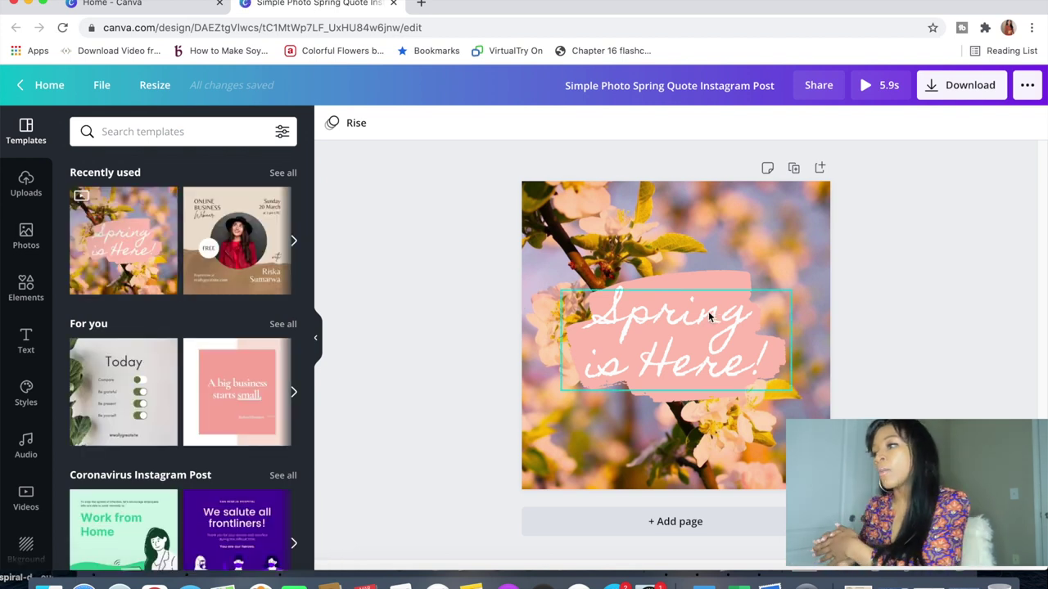
left_click(646, 522)
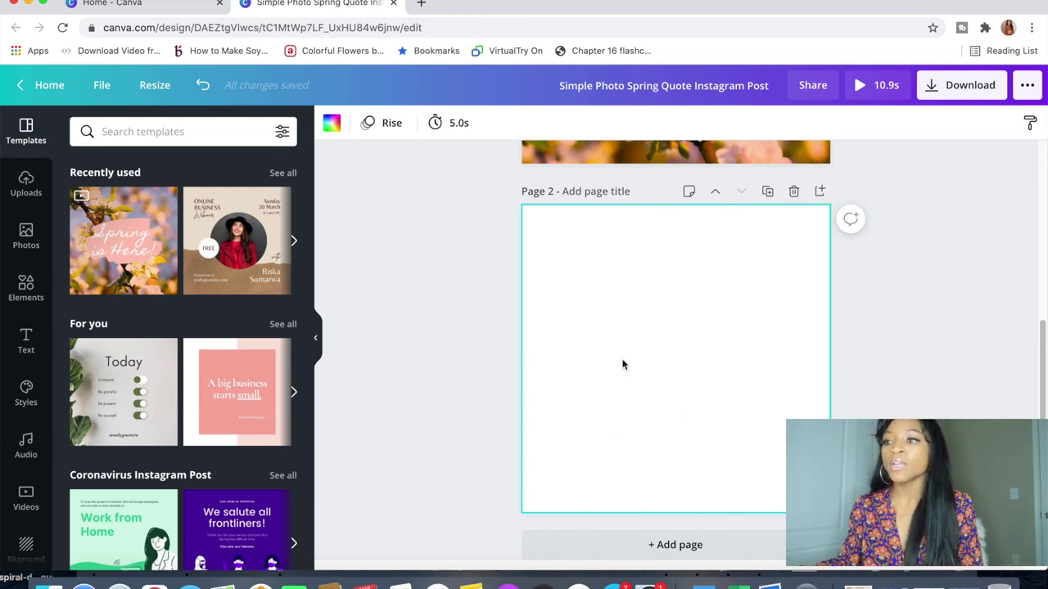
Add the pink candle-and-tulips photo from Recently used Photos to page 2.
left_click(30, 232)
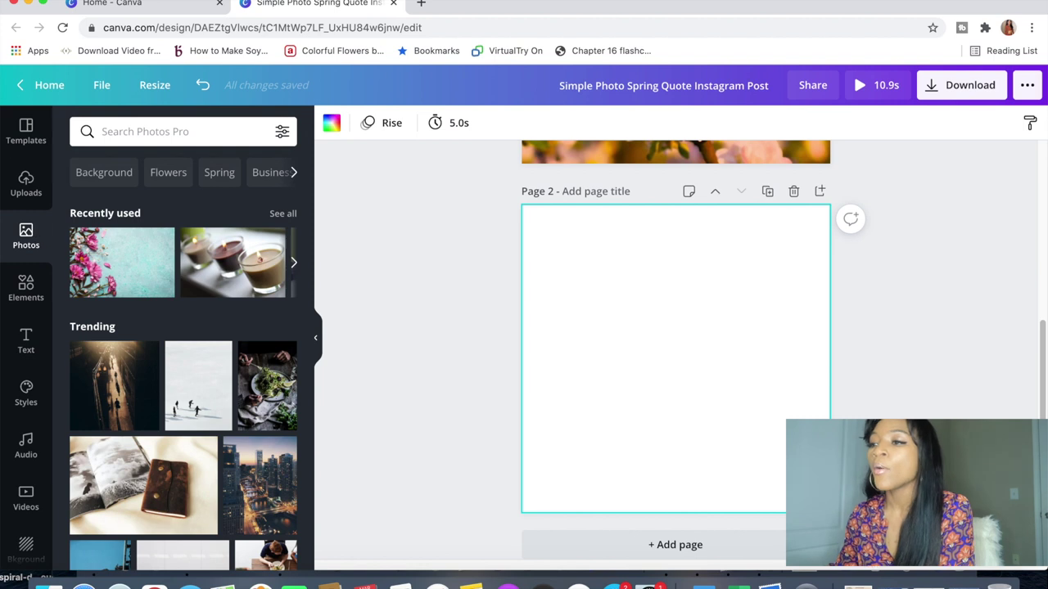
left_click(294, 263)
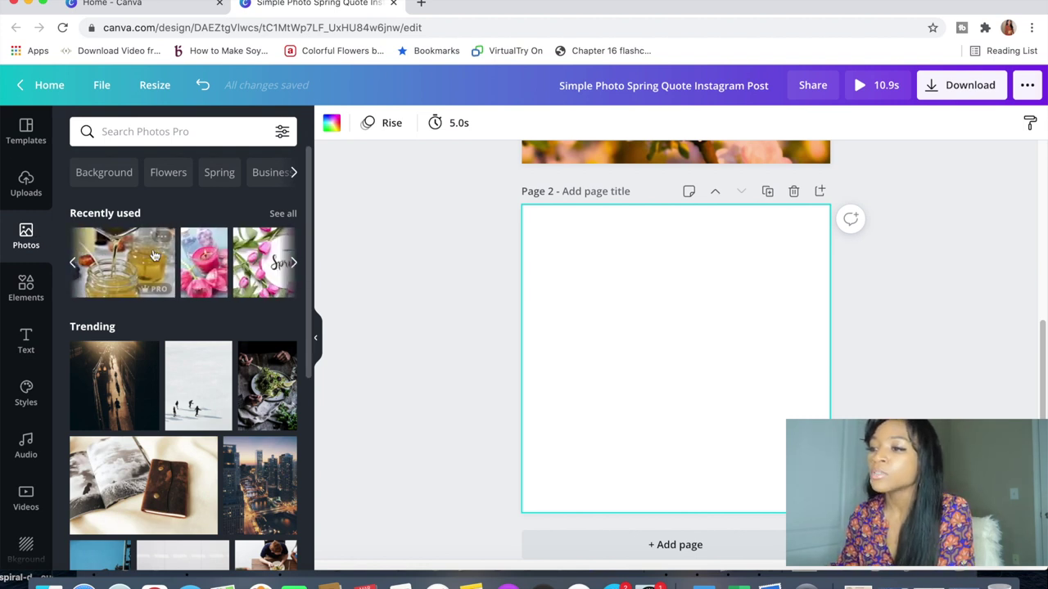
left_click(187, 277)
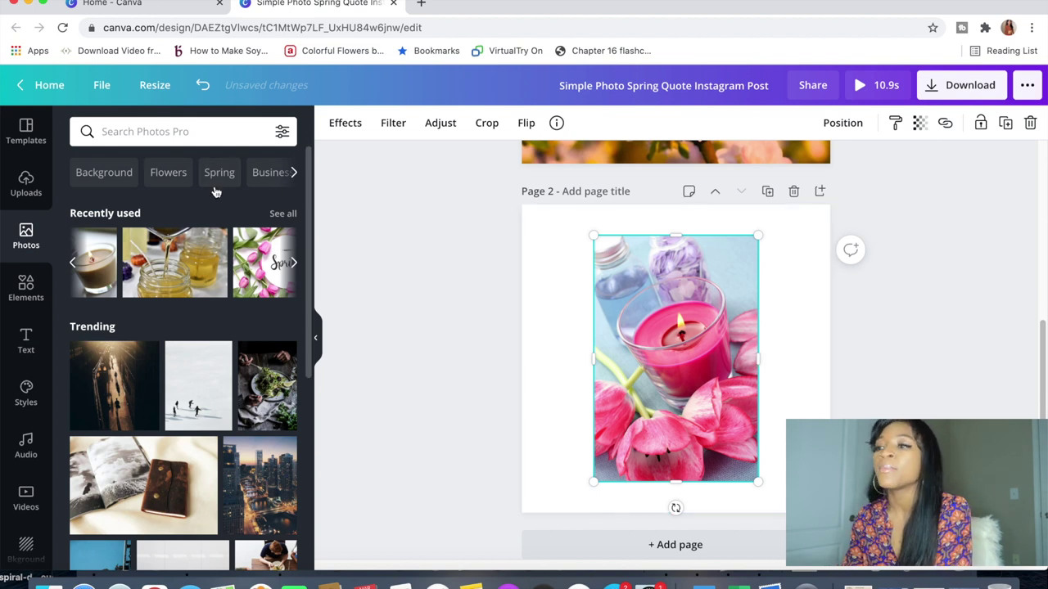
Search Photos for 'spring candles' and browse the results.
left_click(150, 127)
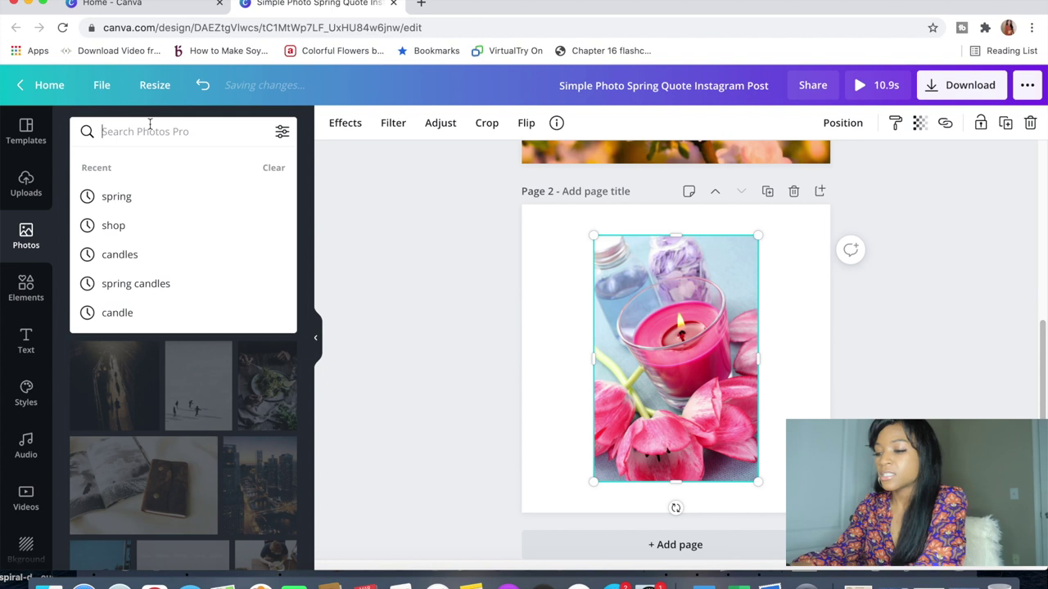
type("spring candles")
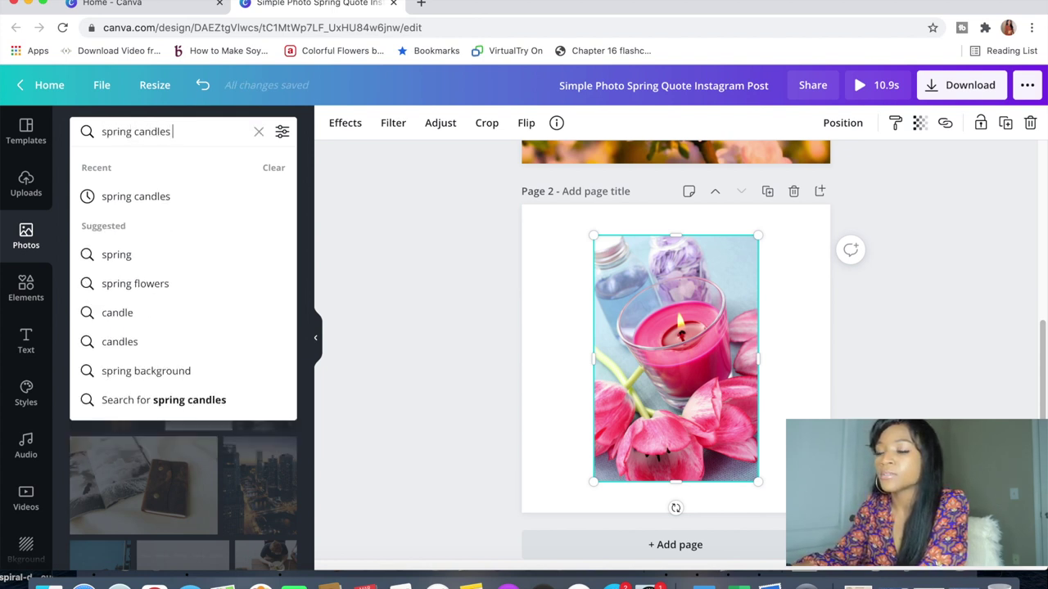
key("Return")
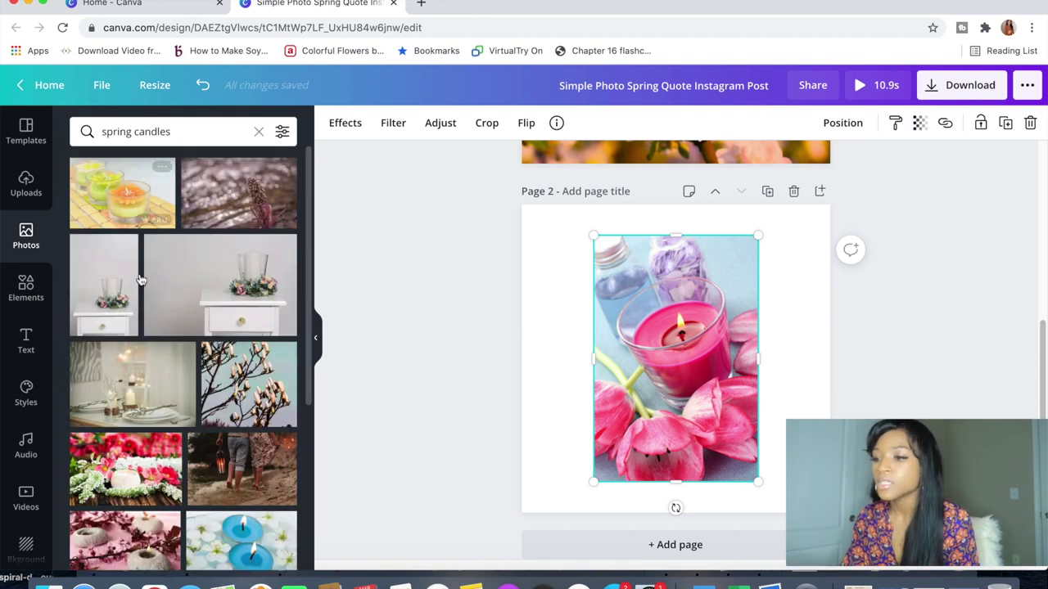
scroll(158, 446, "down", 9)
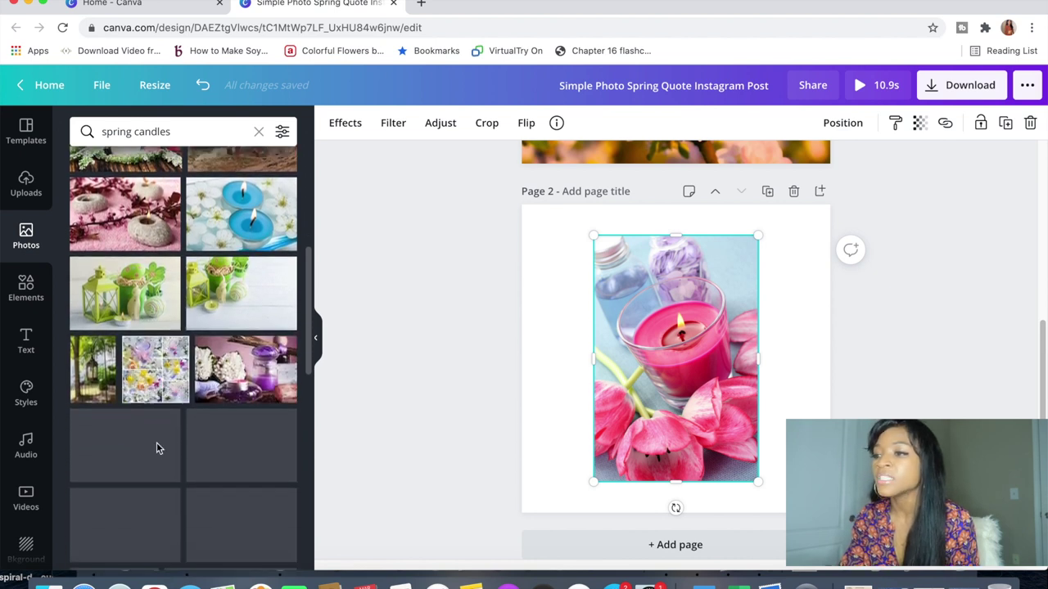
scroll(158, 448, "down", 2)
scroll(158, 448, "down", 7)
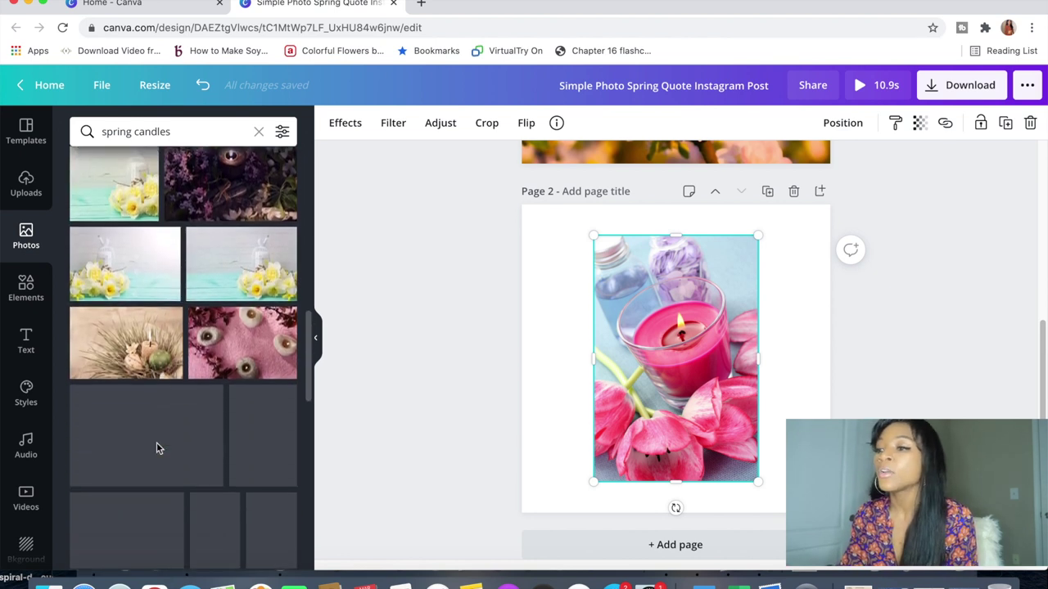
scroll(157, 442, "down", 2)
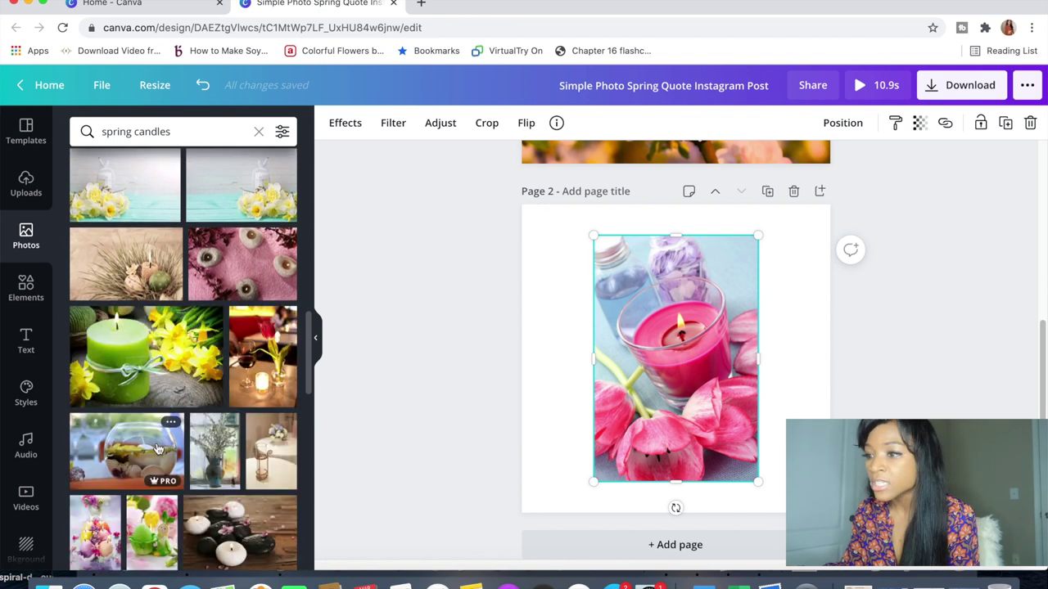
scroll(156, 442, "down", 1)
scroll(158, 448, "down", 9)
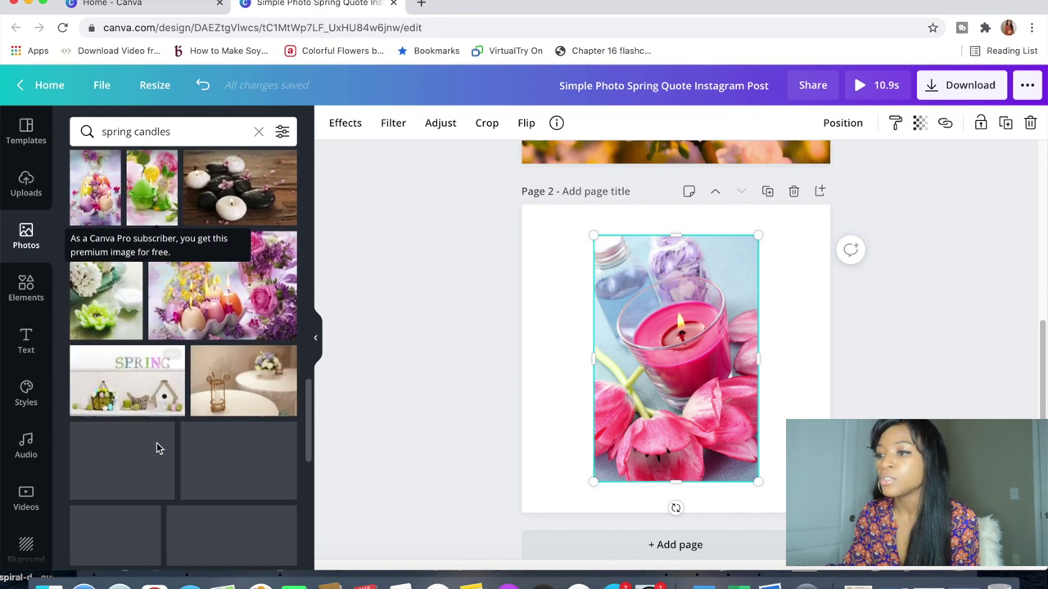
scroll(157, 442, "down", 1)
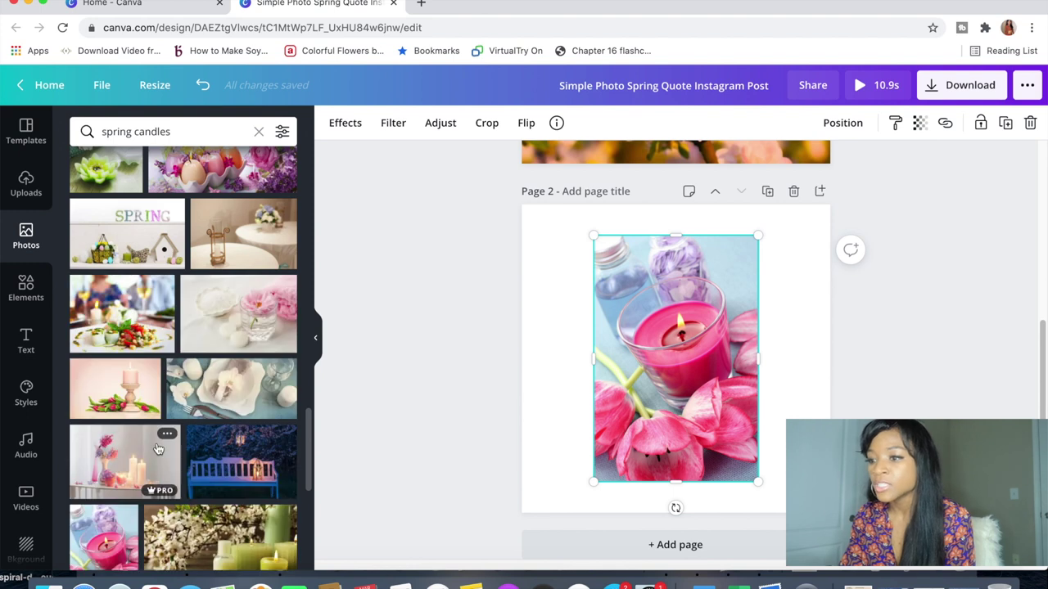
scroll(157, 446, "down", 2)
scroll(158, 449, "down", 1)
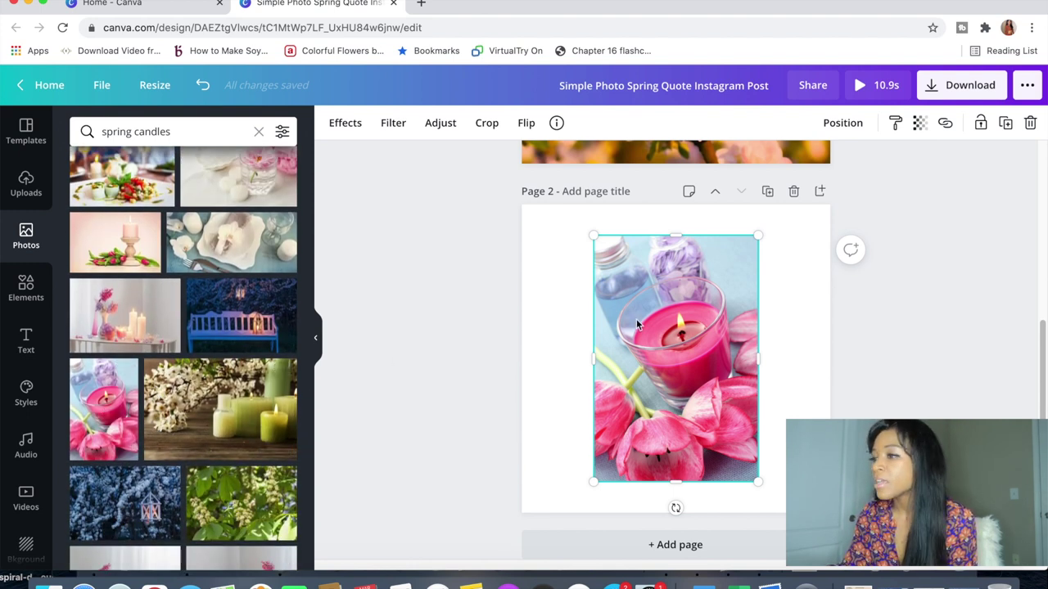
Stretch the candle photo's left, right, top and bottom edges to fill page 2.
left_click_drag(752, 361, 846, 360)
left_click_drag(589, 360, 499, 358)
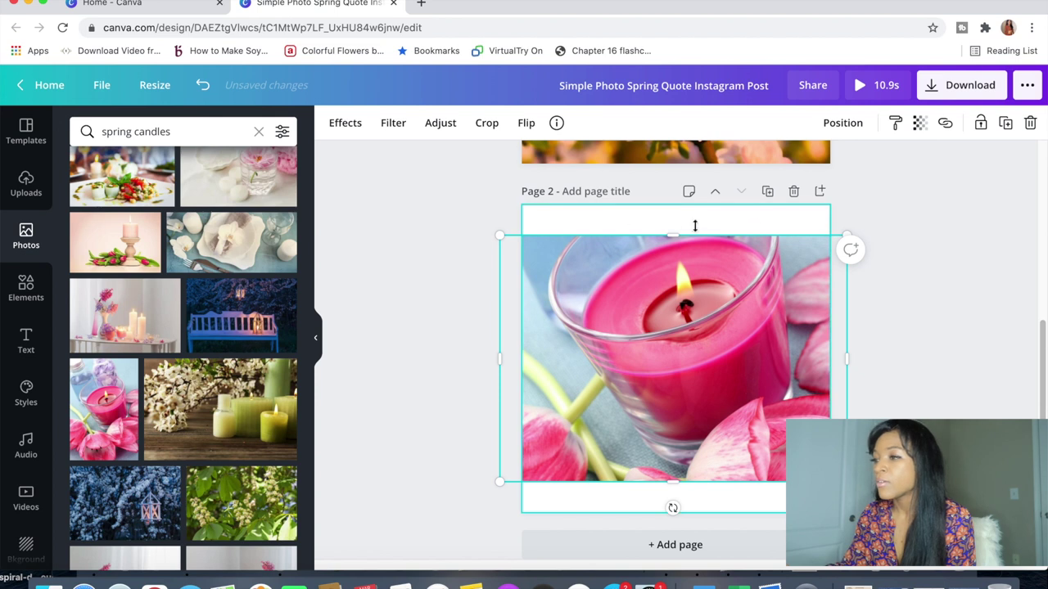
left_click_drag(665, 234, 671, 196)
left_click_drag(677, 482, 674, 519)
left_click(908, 394)
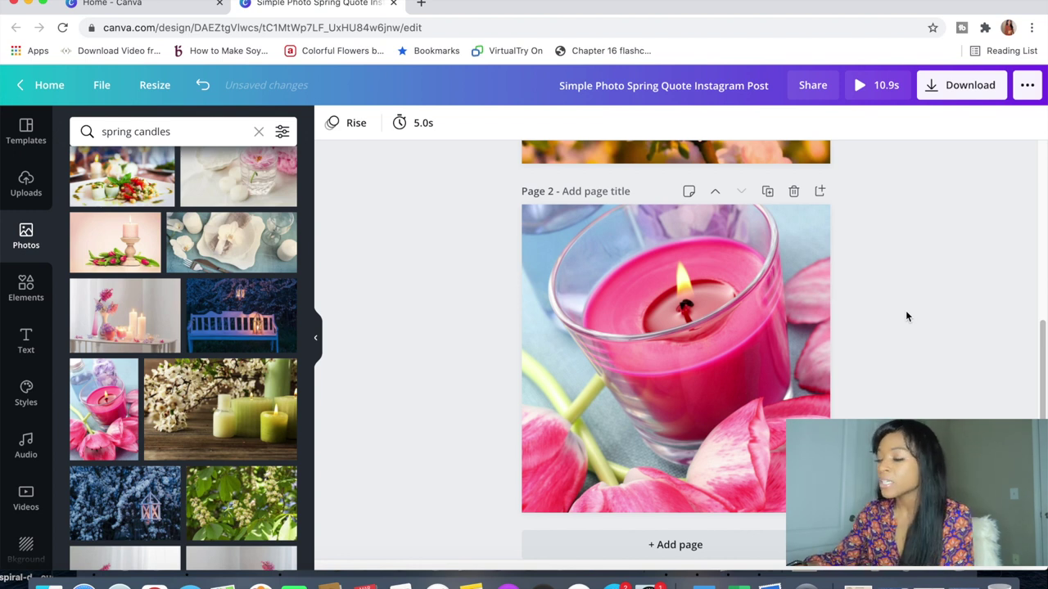
Copy the 'Spring is Here!' text from page 1 and paste it at page 2's upper left.
scroll(977, 251, "up", 4)
scroll(977, 256, "down", 1)
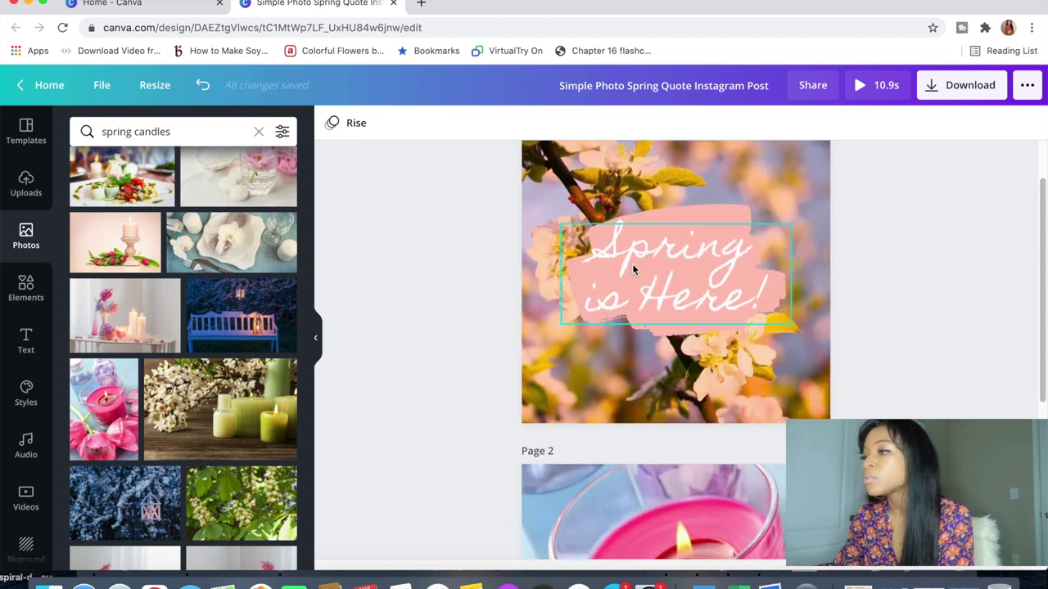
left_click(633, 269)
scroll(632, 264, "down", 5)
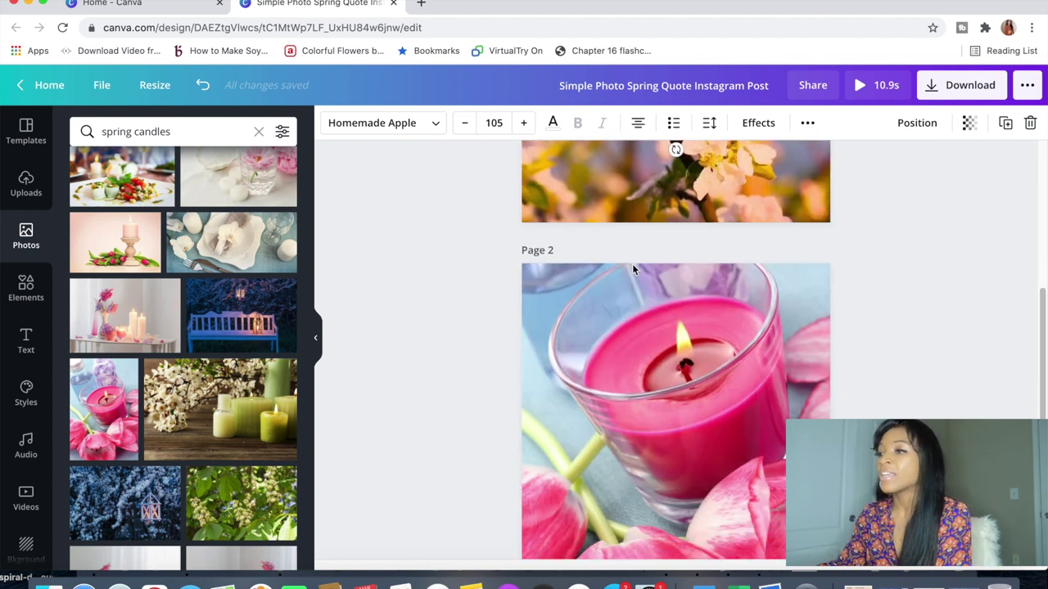
scroll(616, 275, "up", 4)
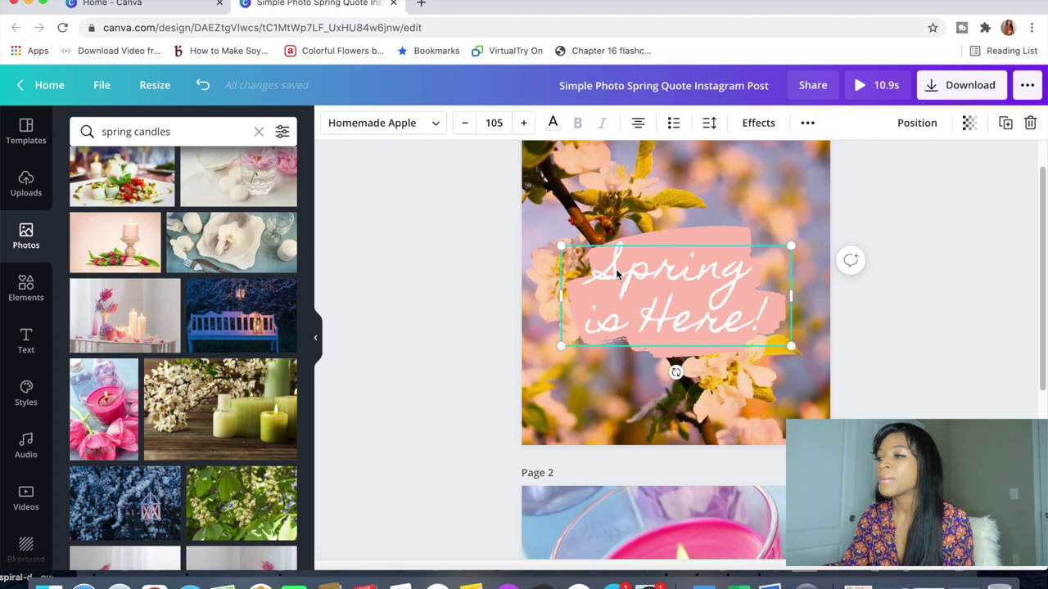
scroll(616, 275, "down", 2)
scroll(617, 275, "down", 3)
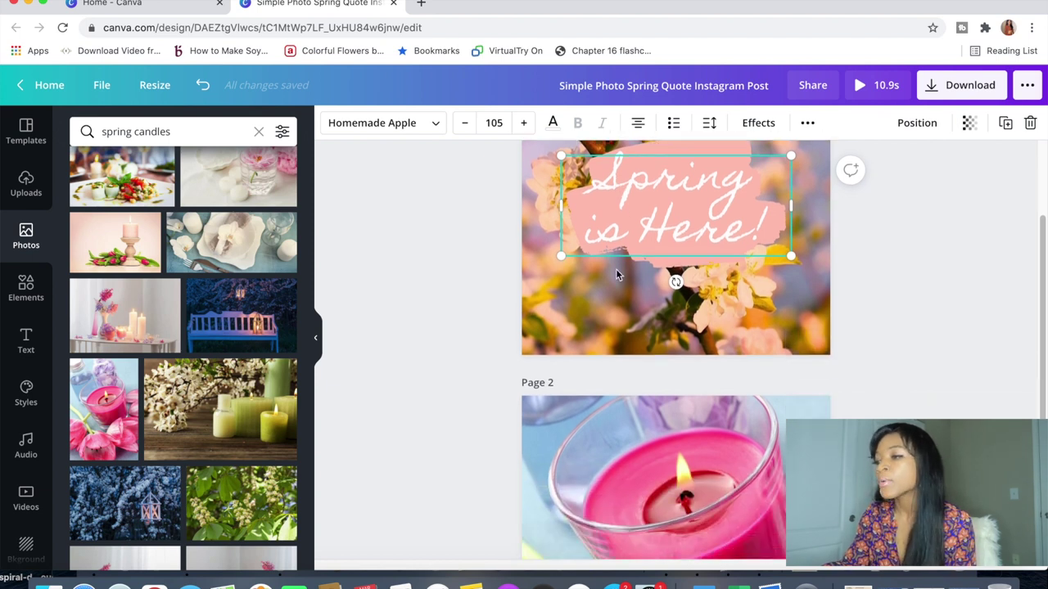
scroll(616, 275, "up", 4)
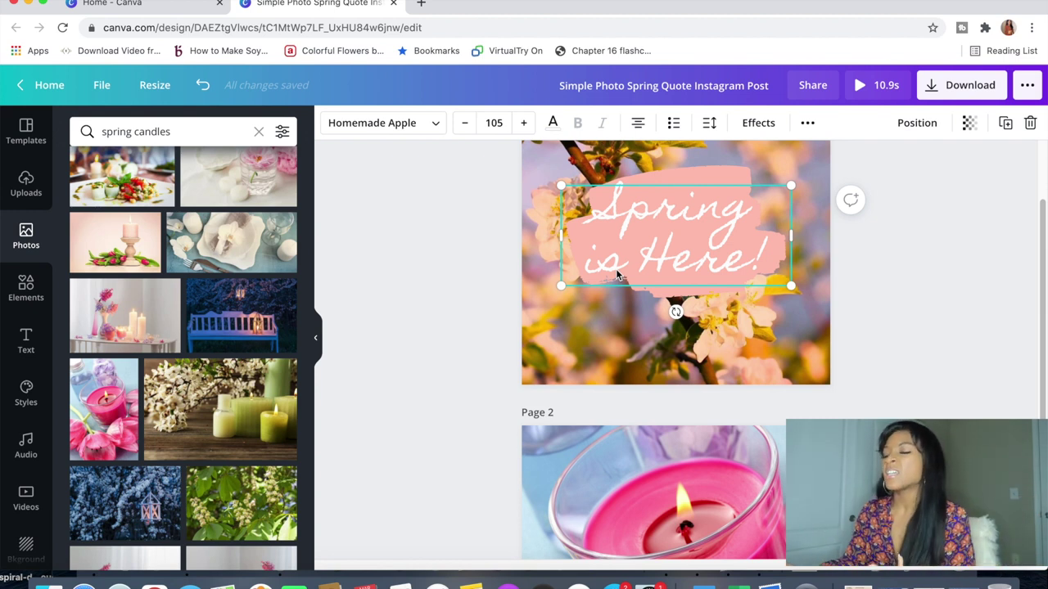
scroll(616, 275, "down", 2)
scroll(616, 275, "down", 2)
scroll(606, 310, "up", 3)
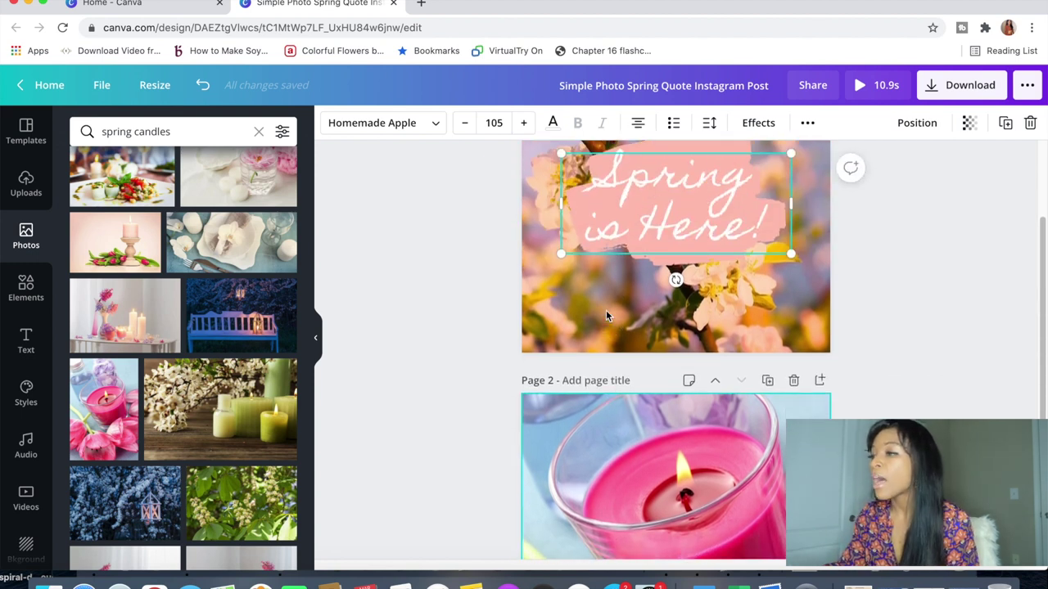
double_click(648, 205)
key("ctrl+c")
left_click(614, 424)
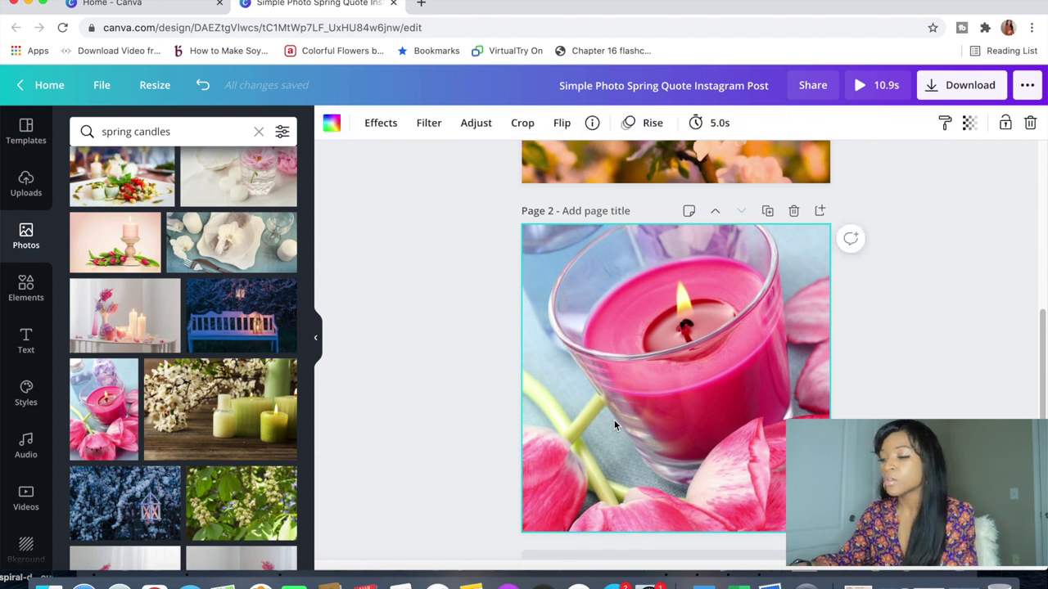
key("ctrl+v")
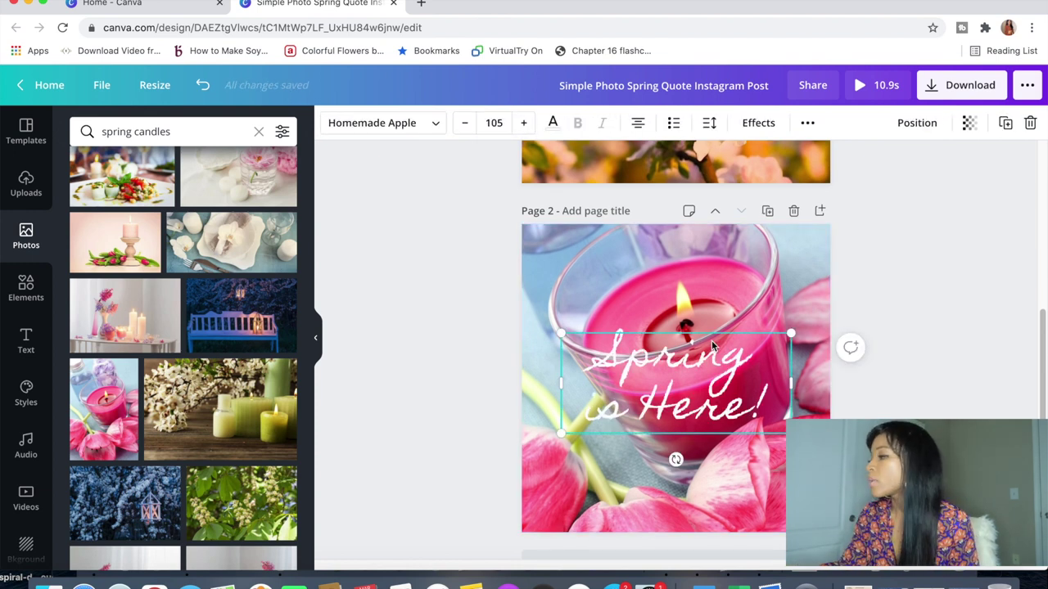
left_click_drag(714, 334, 693, 273)
Replace the pasted wording with 'check out our latest collection'.
double_click(714, 307)
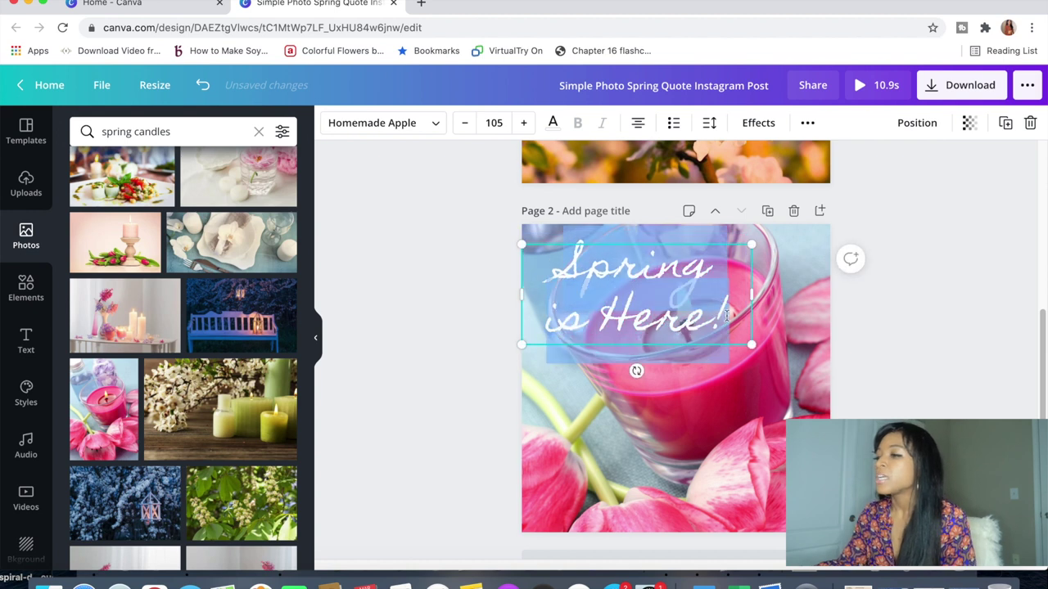
left_click_drag(727, 315, 559, 274)
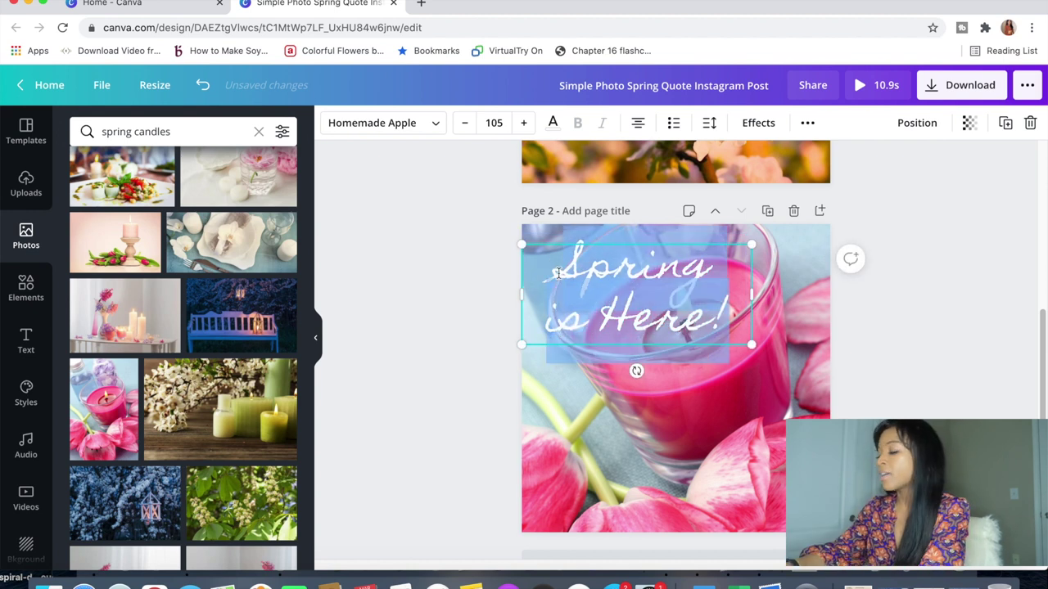
type("check out")
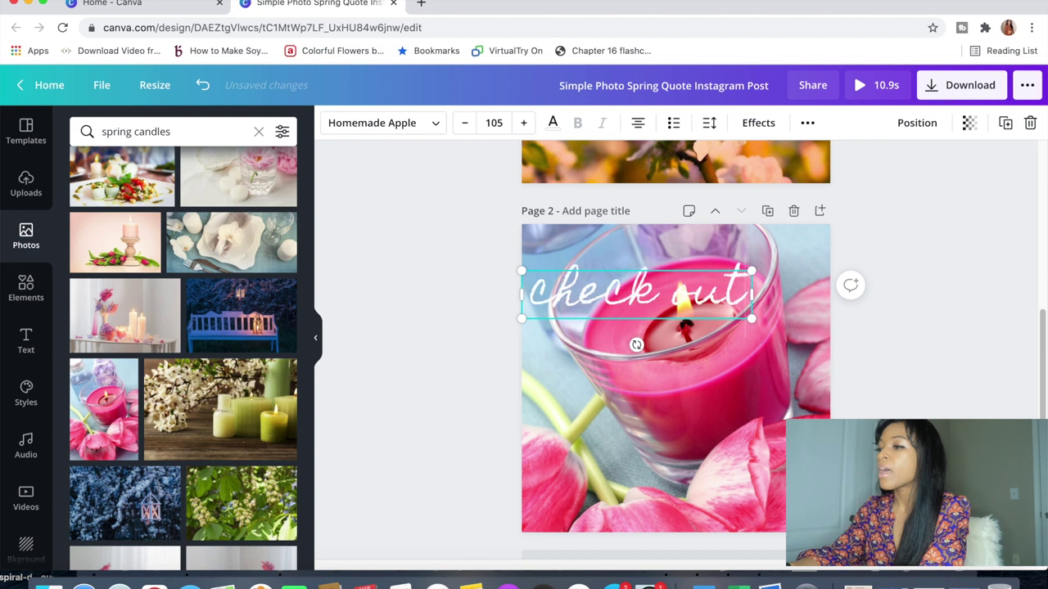
type(" our latest col")
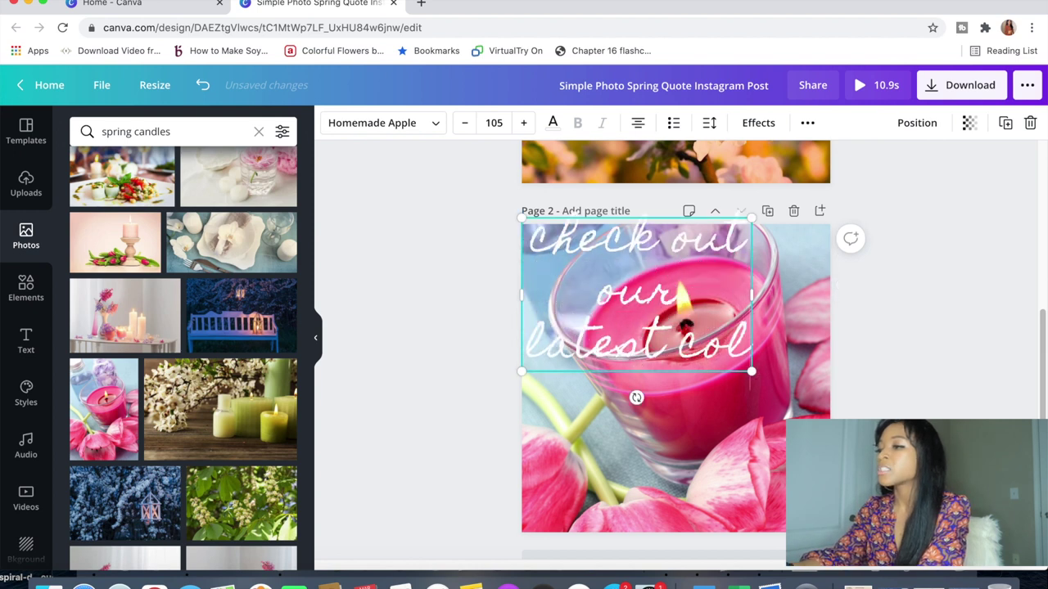
type("lection")
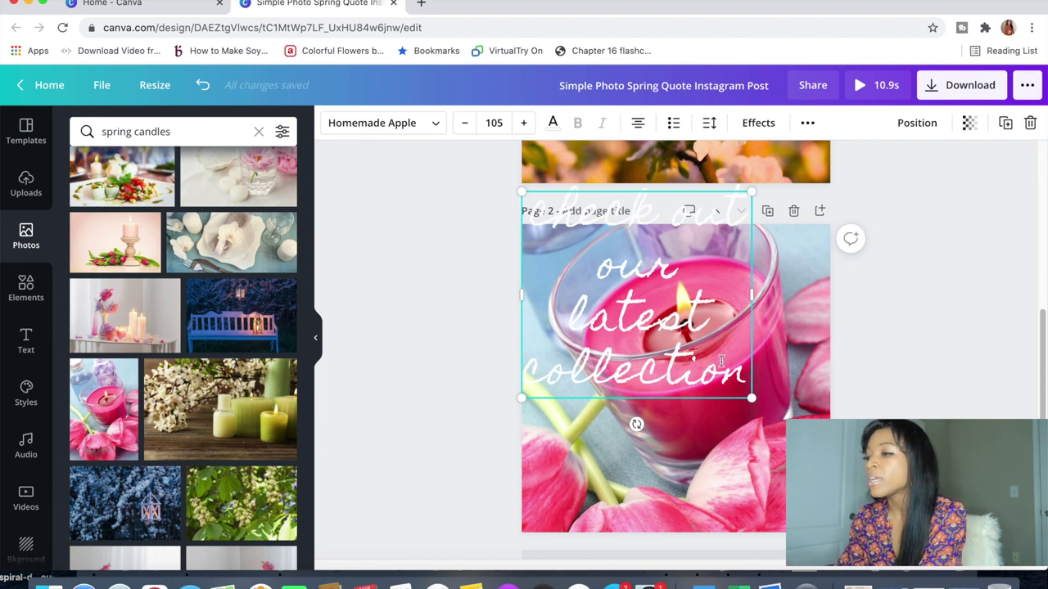
Shrink and rewrap the caption over the candle's top-left, capitalising 'Check'.
left_click_drag(752, 399, 609, 270)
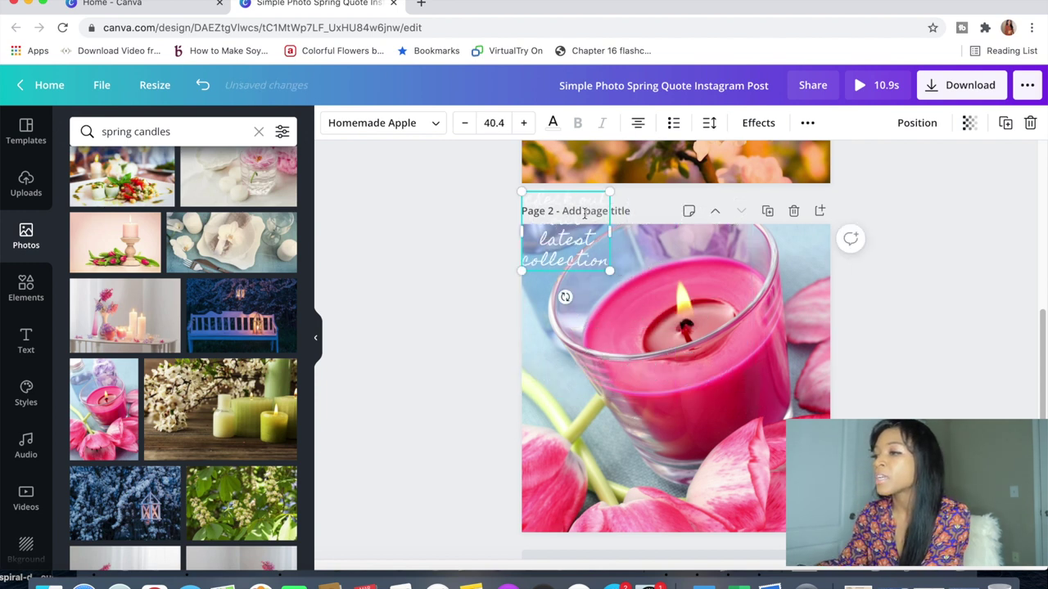
left_click_drag(590, 188, 622, 264)
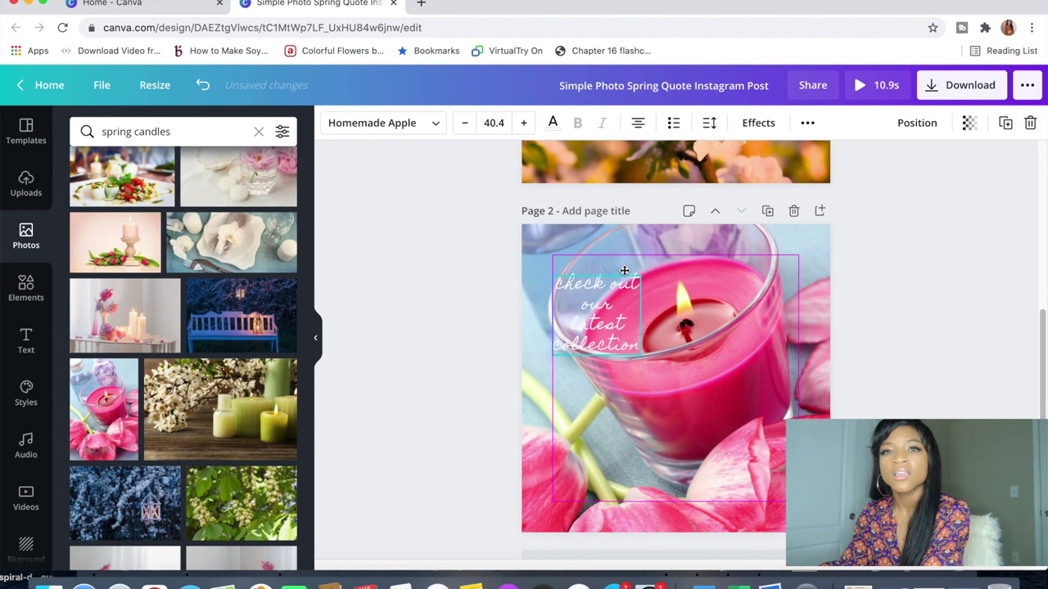
left_click_drag(642, 301, 732, 353)
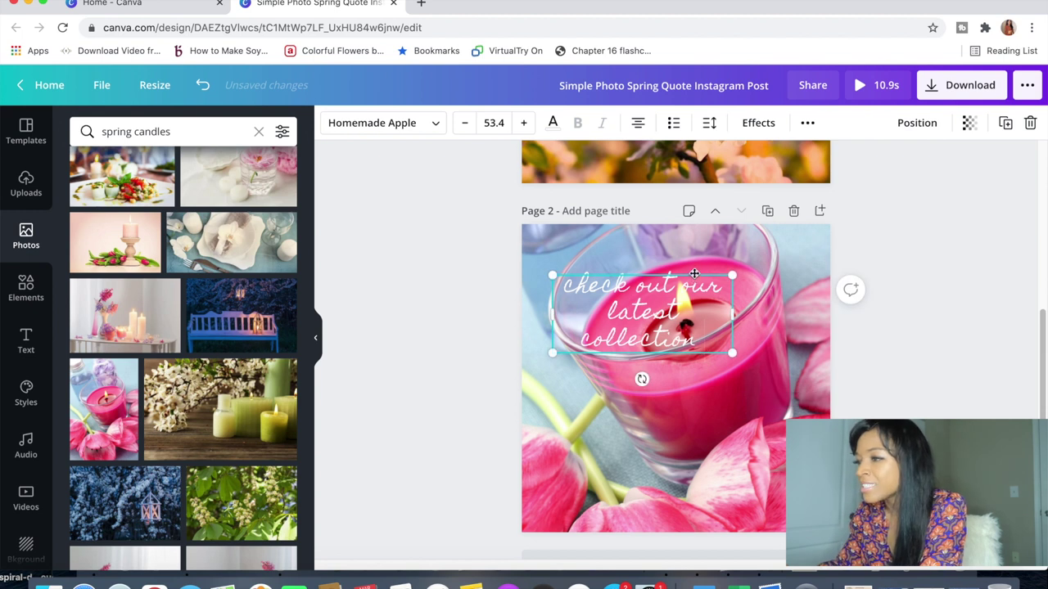
left_click_drag(683, 243, 664, 205)
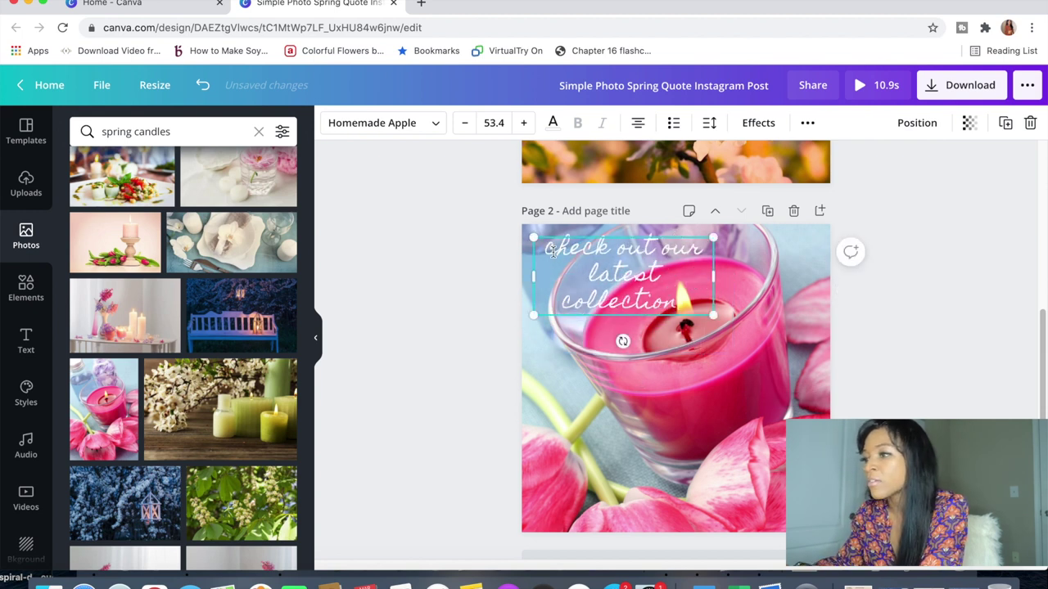
key("BackSpace")
type("C")
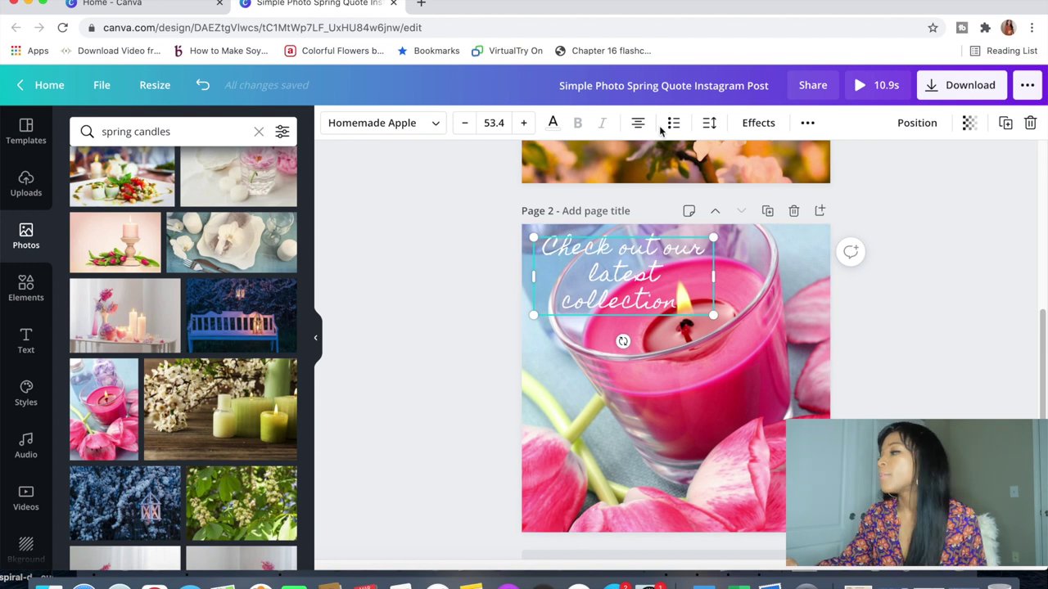
scroll(636, 416, "up", 5)
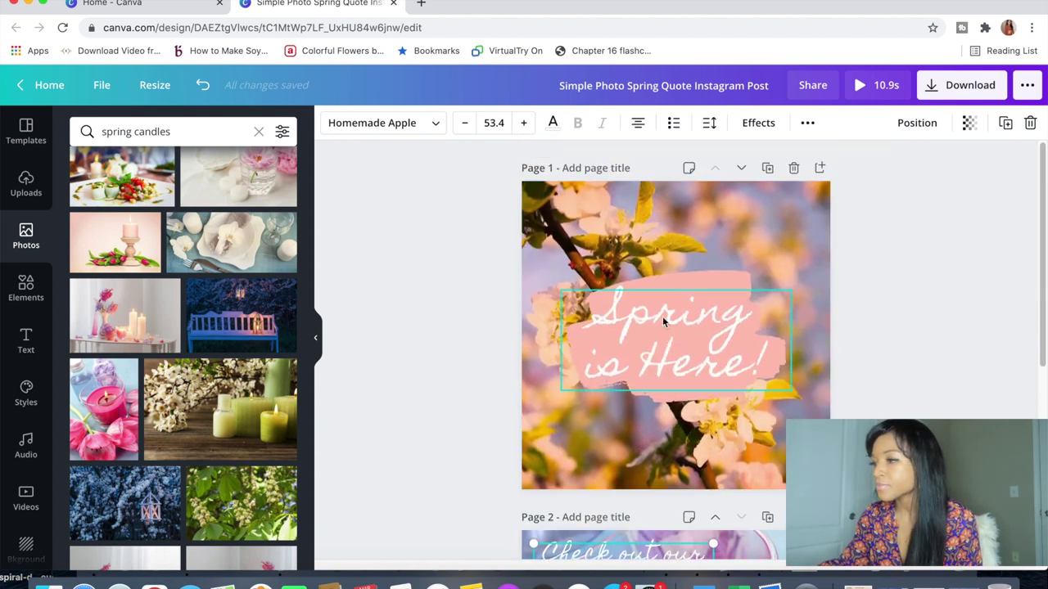
Copy page 1's pink brush stroke and paste it at page 2's top-left corner.
left_click(710, 272)
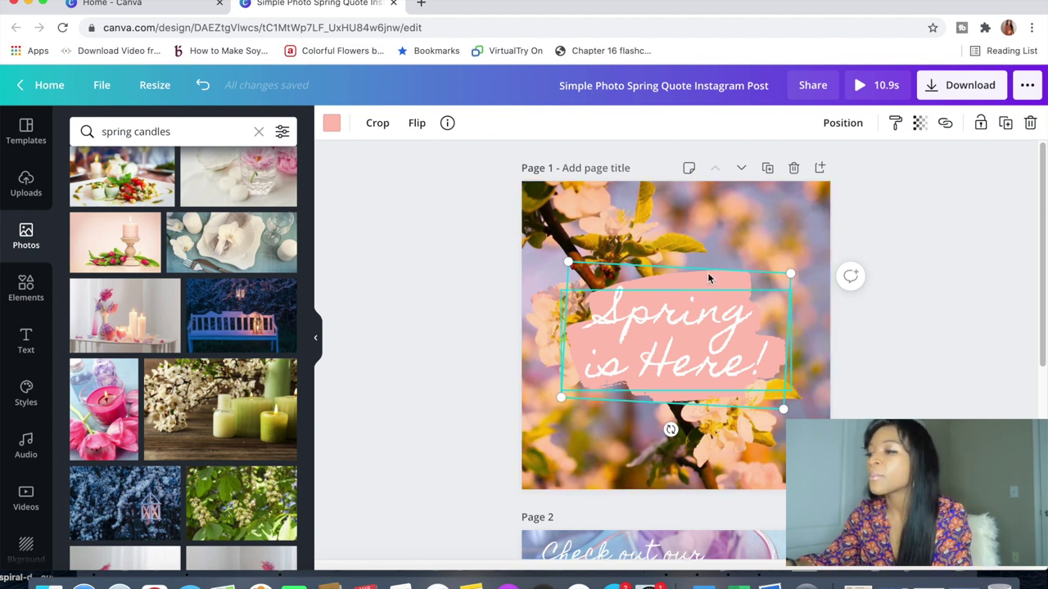
scroll(708, 272, "down", 5)
left_click(670, 366)
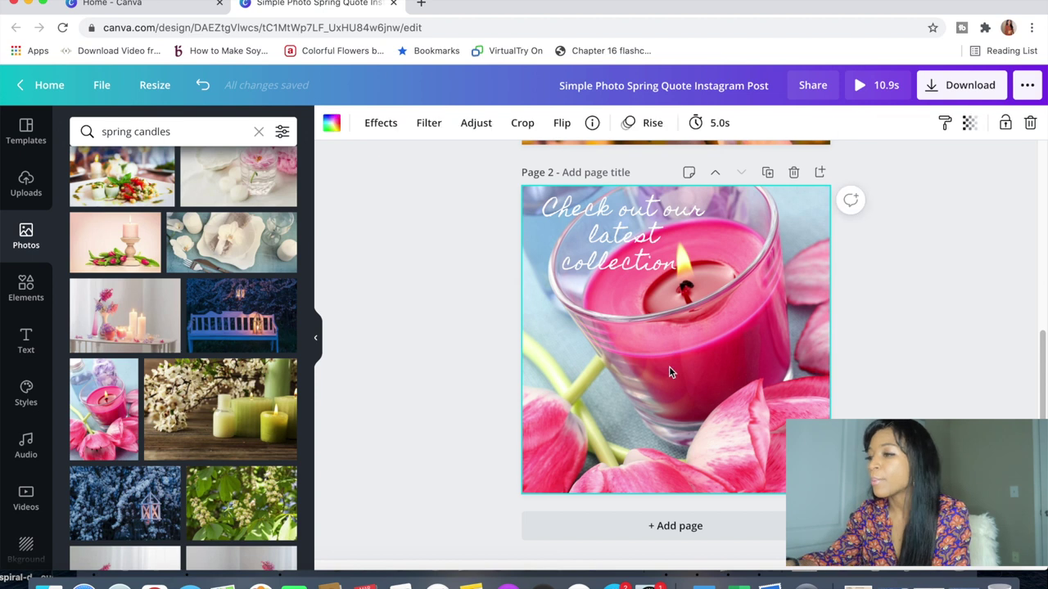
key("ctrl+v")
mouse_move(661, 346)
left_mouse_down()
mouse_move(601, 241)
mouse_move(617, 265)
mouse_move(609, 254)
left_mouse_up()
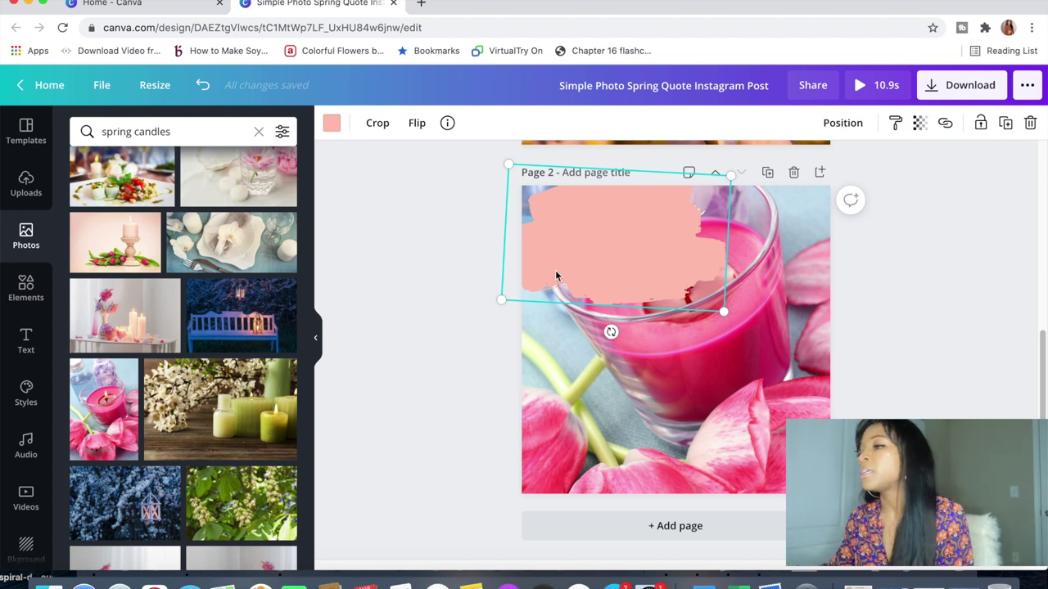
Recolour the stroke crimson, send it behind the caption, and add a blank third page.
left_click(333, 123)
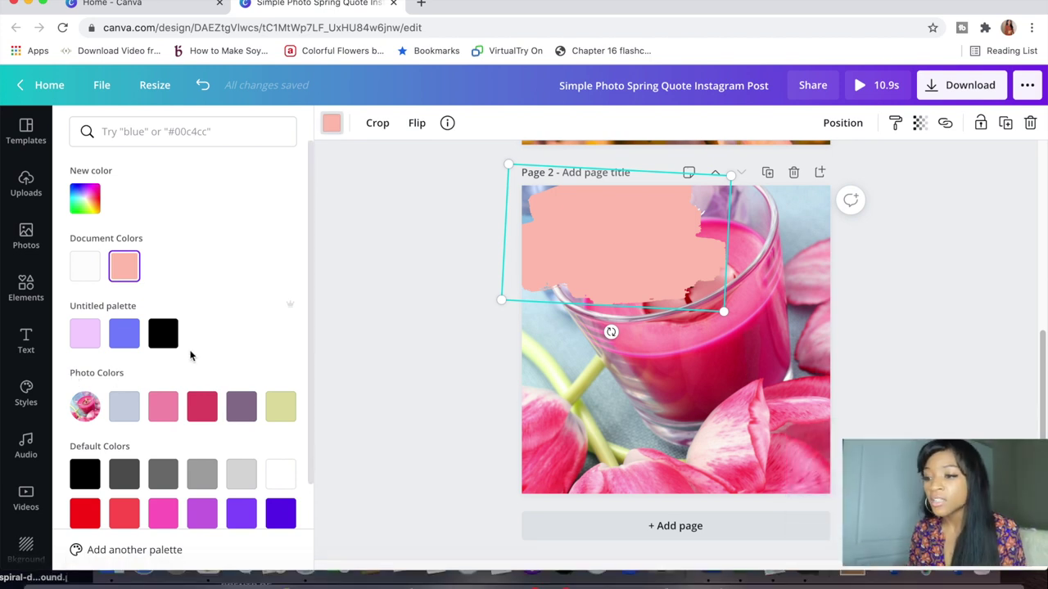
left_click(201, 408)
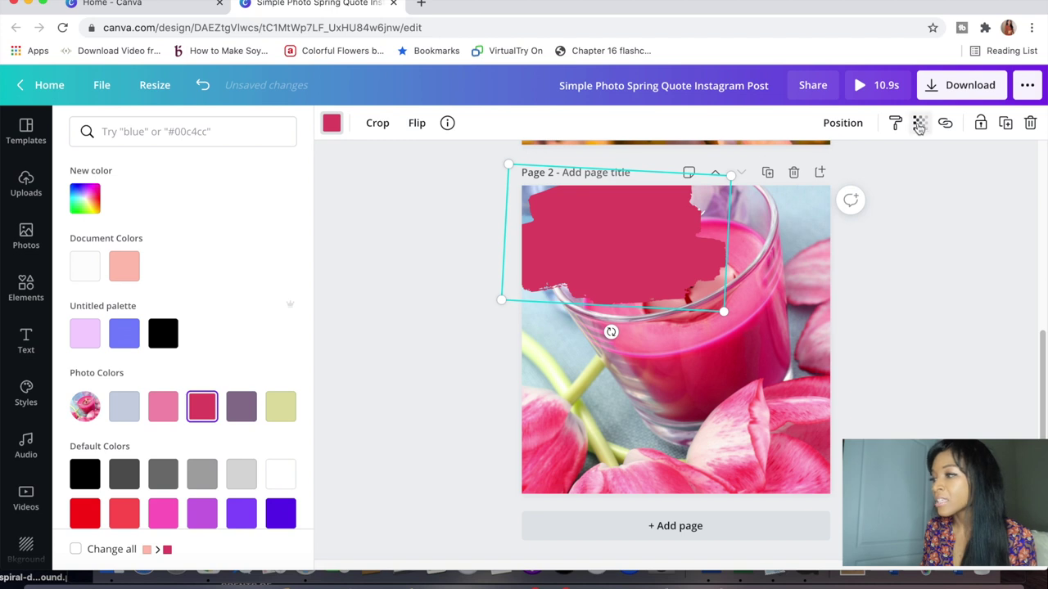
left_click(843, 124)
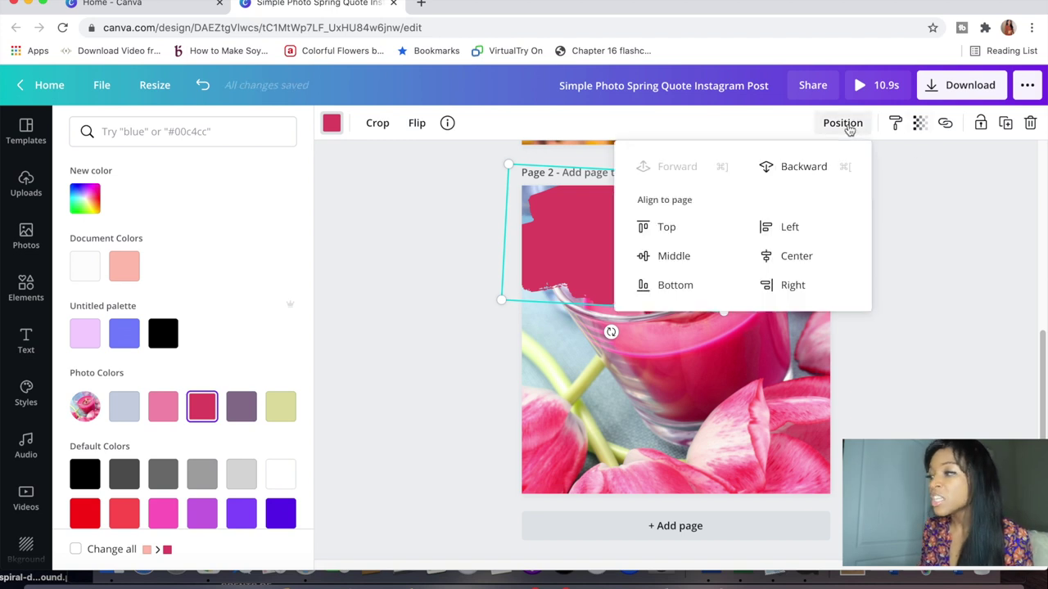
left_click(789, 168)
left_click(687, 411)
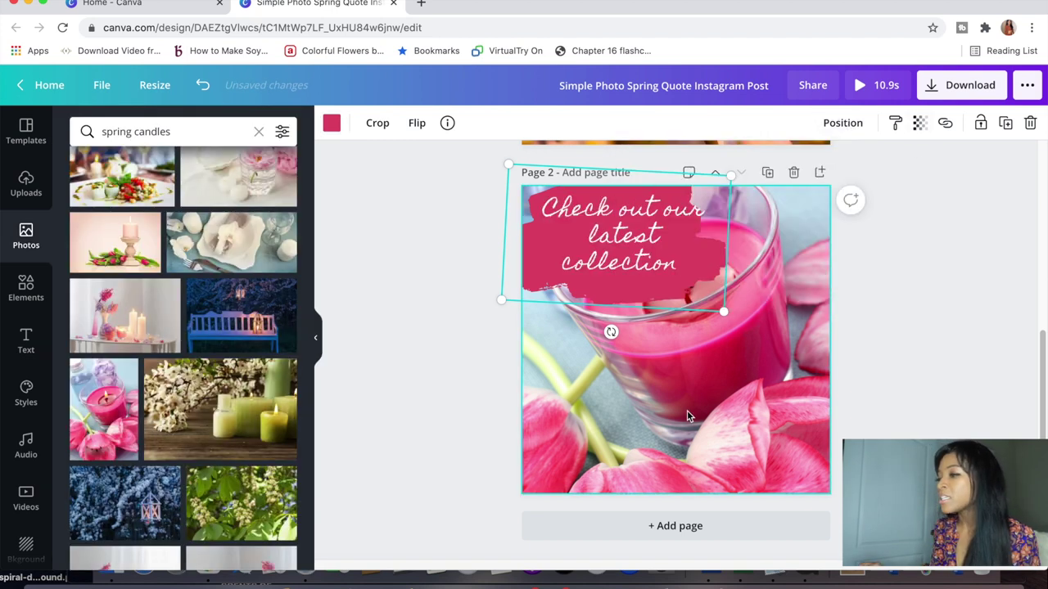
left_click(616, 245)
left_click_drag(622, 235, 612, 236)
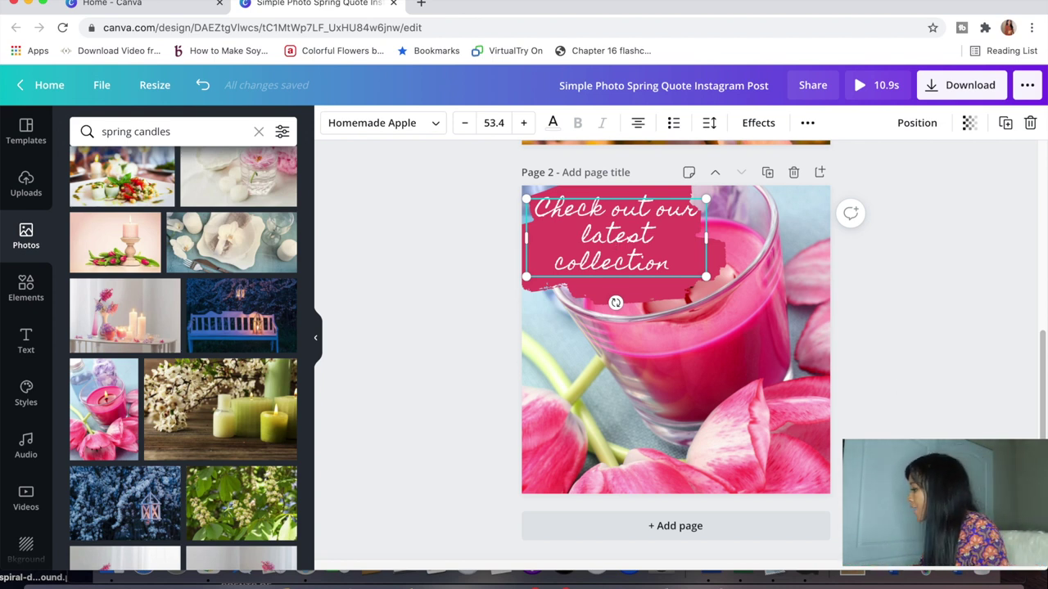
left_click(751, 534)
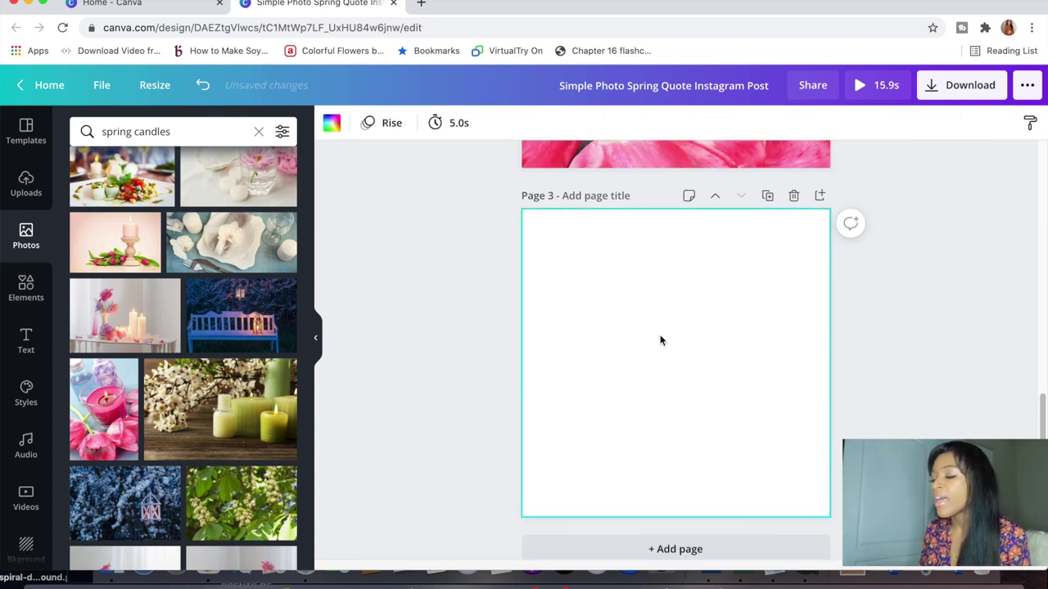
Rerun the recent 'candles' photo search and scroll through the results.
scroll(650, 339, "up", 5)
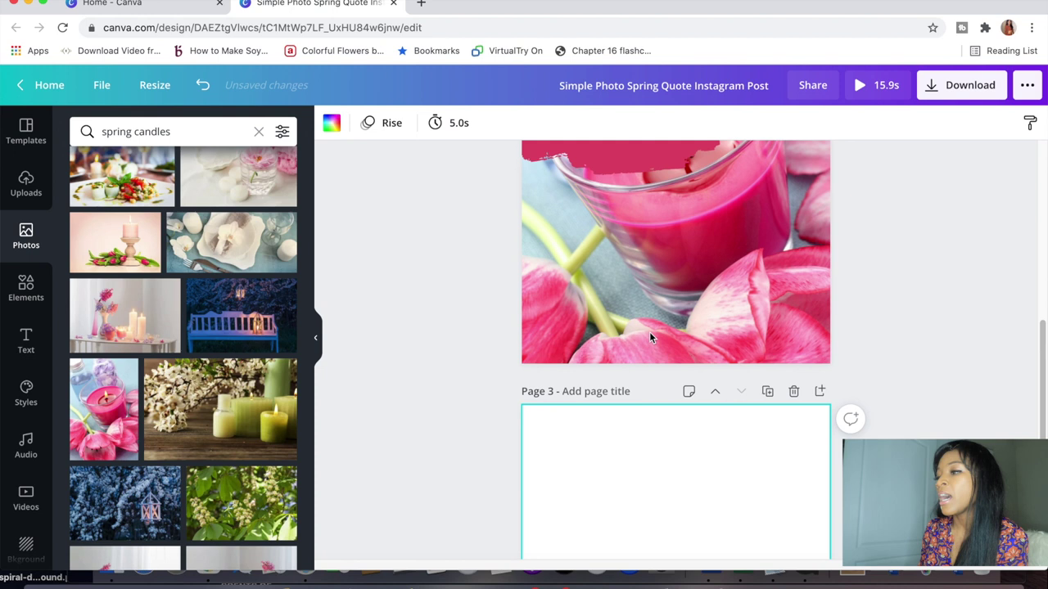
scroll(650, 339, "down", 3)
scroll(650, 337, "down", 1)
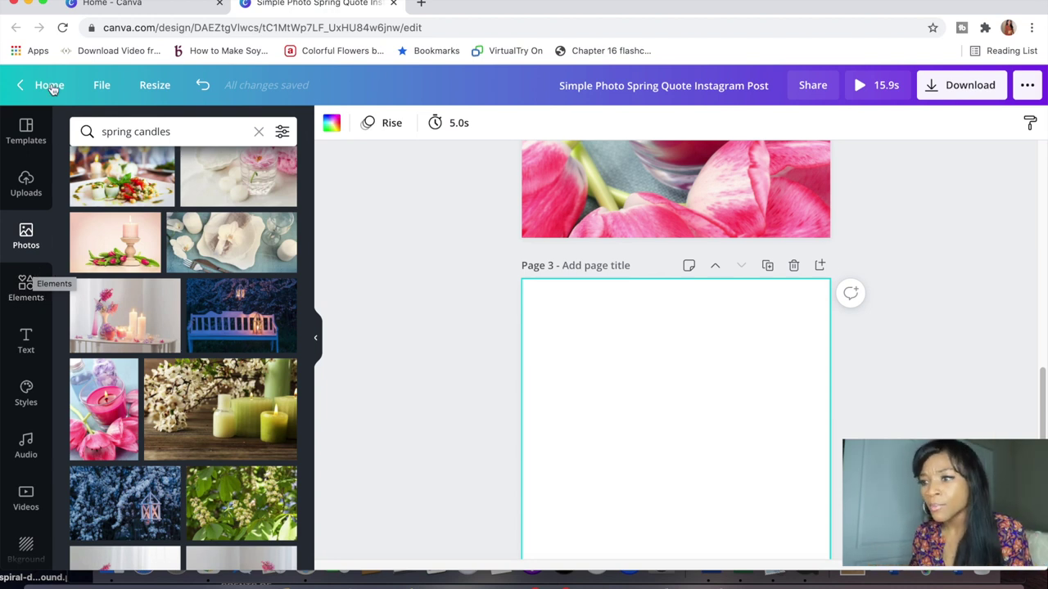
left_click(22, 236)
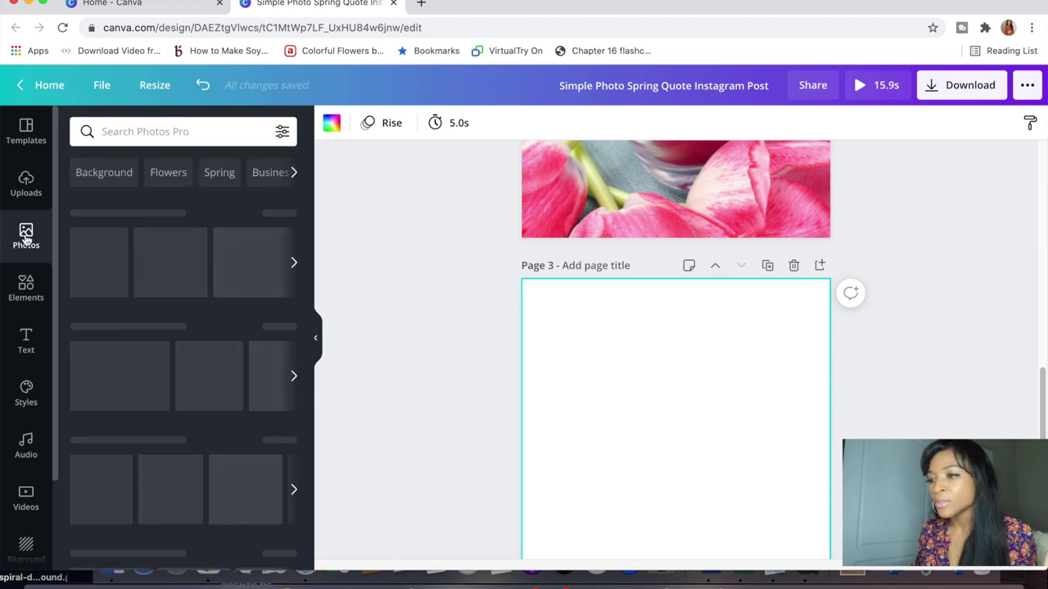
left_click(195, 131)
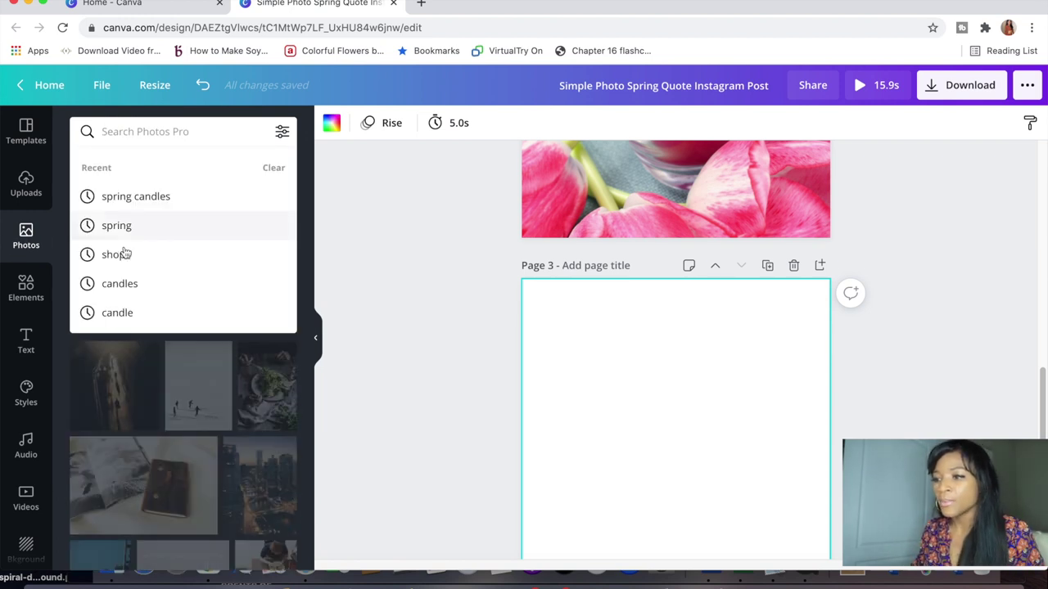
left_click(118, 286)
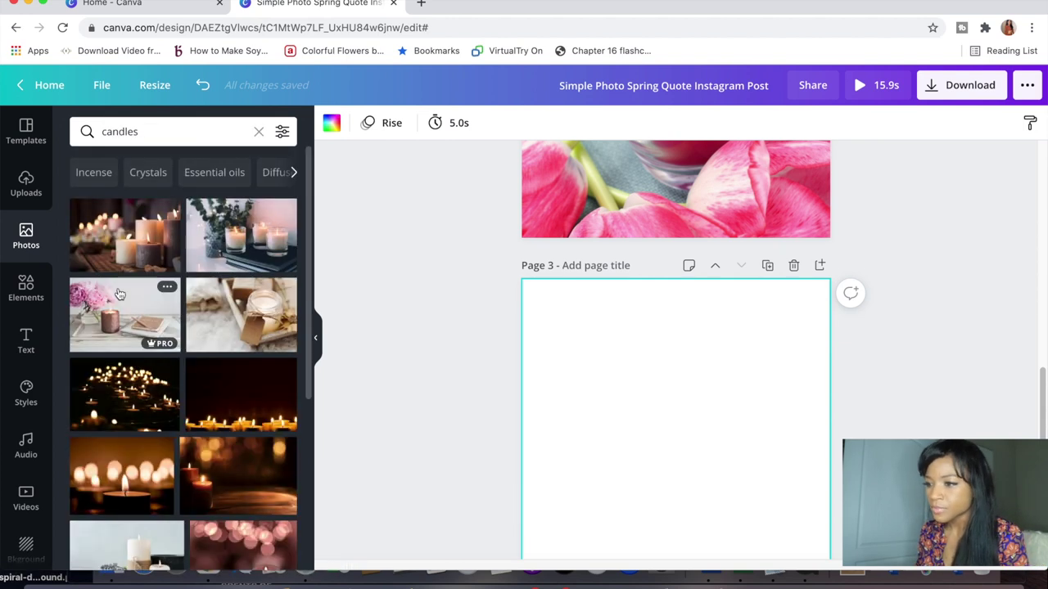
scroll(118, 293, "down", 2)
scroll(119, 293, "down", 5)
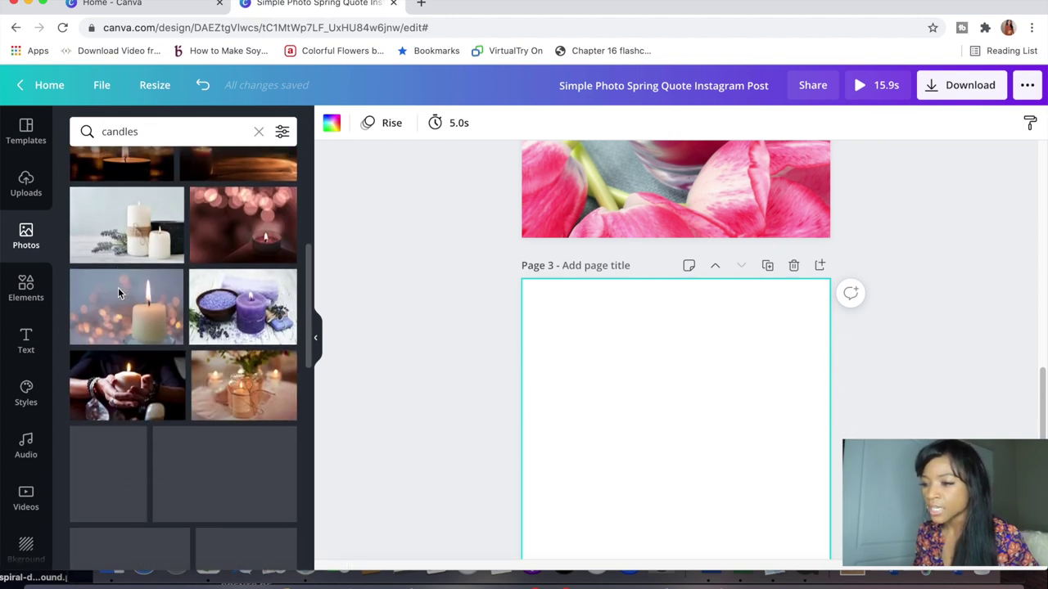
scroll(119, 293, "down", 10)
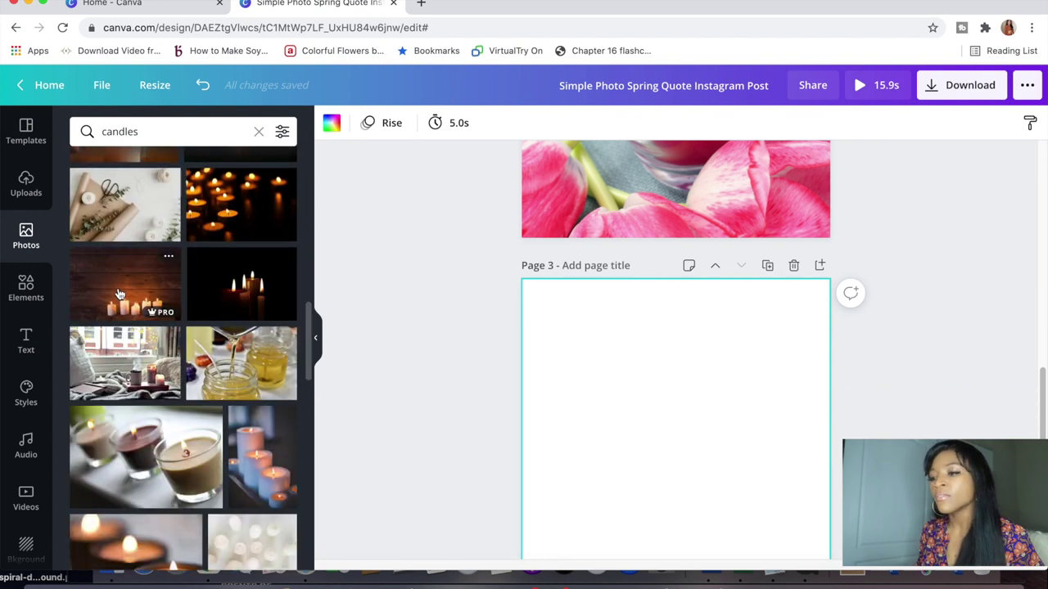
scroll(207, 288, "down", 2)
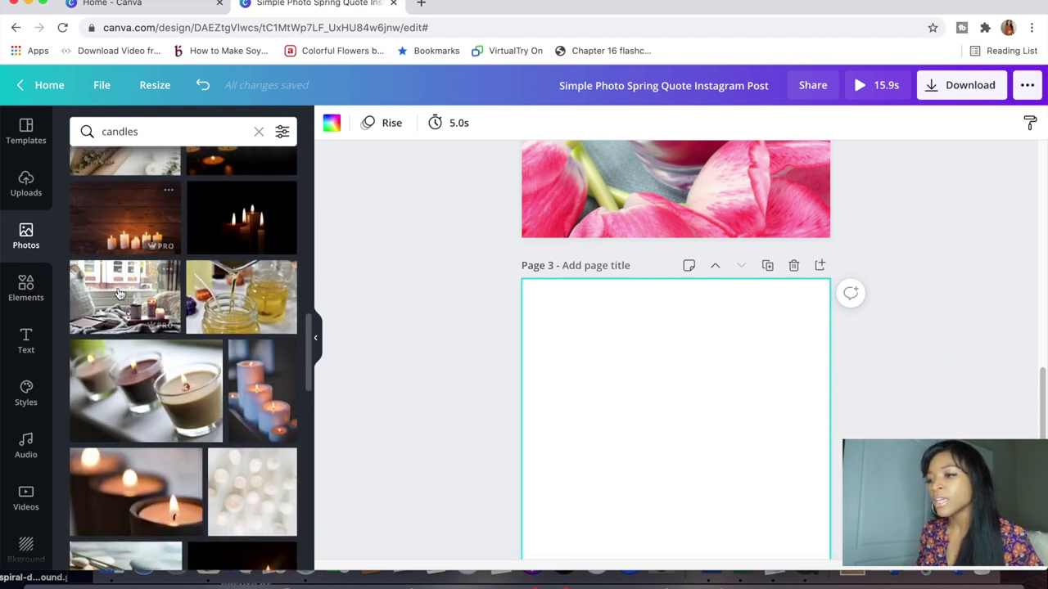
Add the honey-jar pouring photo to page 3 and stretch it to cover the page.
left_click(230, 280)
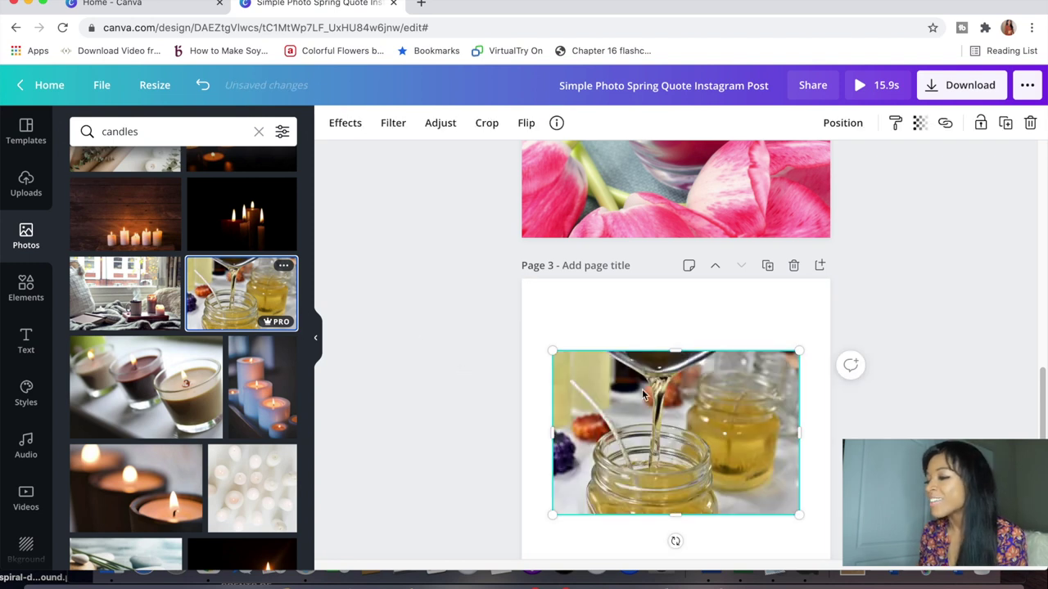
scroll(655, 442, "down", 1)
scroll(656, 442, "down", 2)
scroll(656, 442, "down", 1)
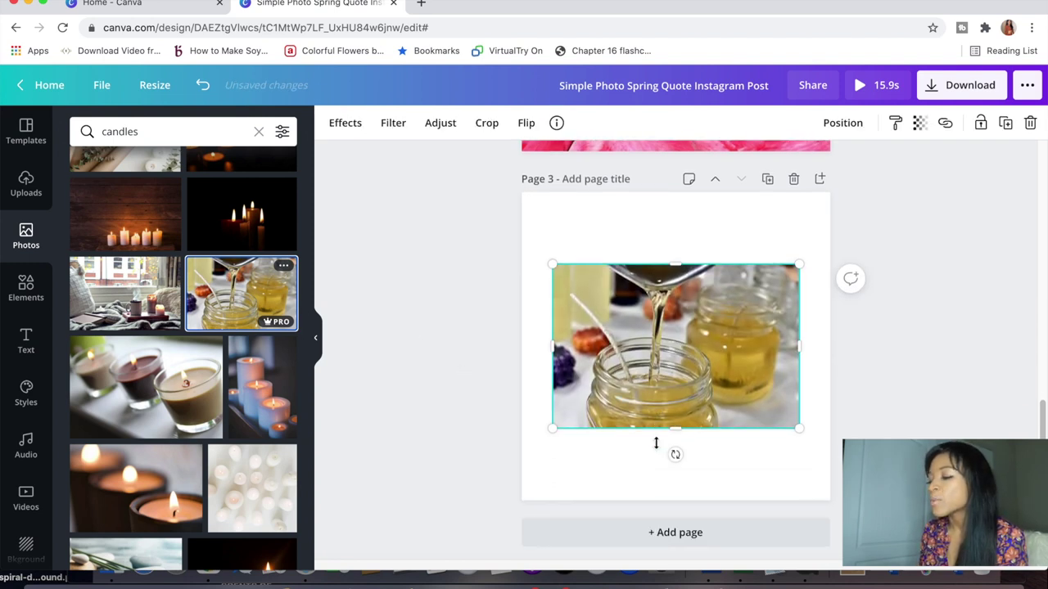
left_click_drag(796, 264, 820, 184)
left_click_drag(697, 237, 722, 179)
left_click_drag(543, 302, 497, 300)
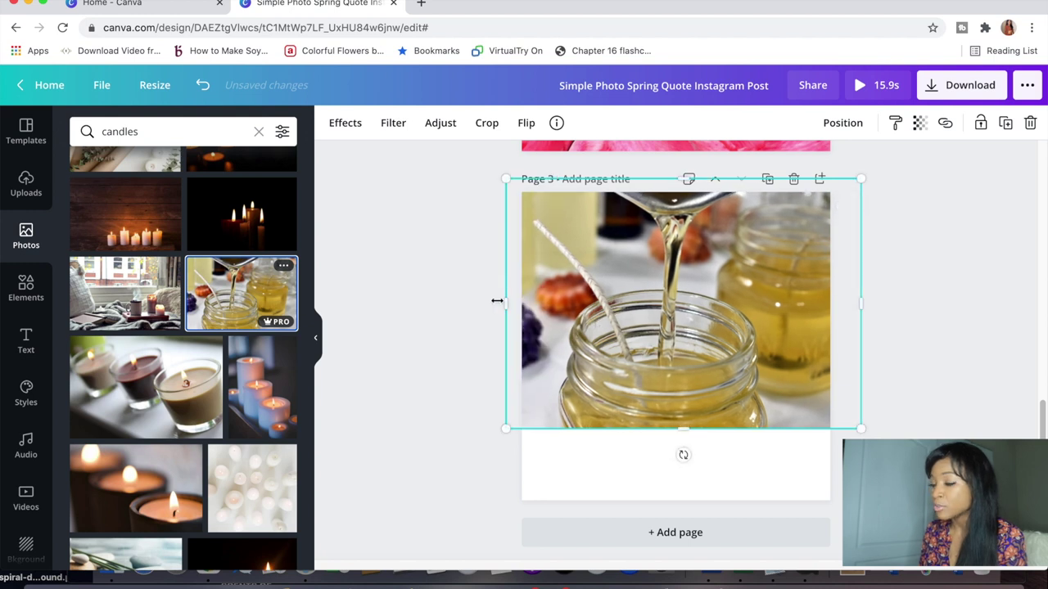
left_click_drag(683, 432, 683, 532)
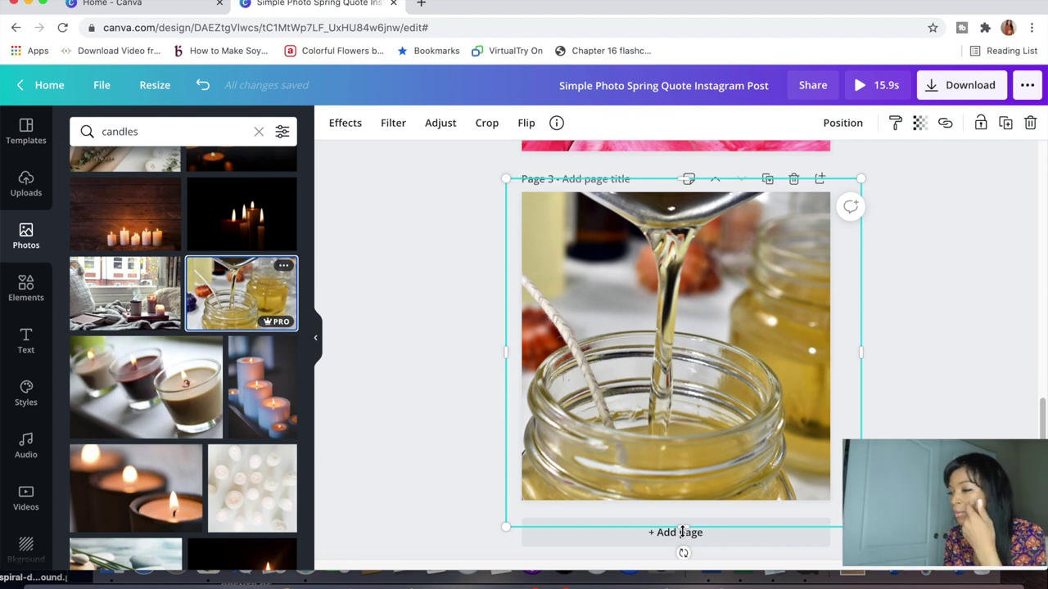
left_click(971, 425)
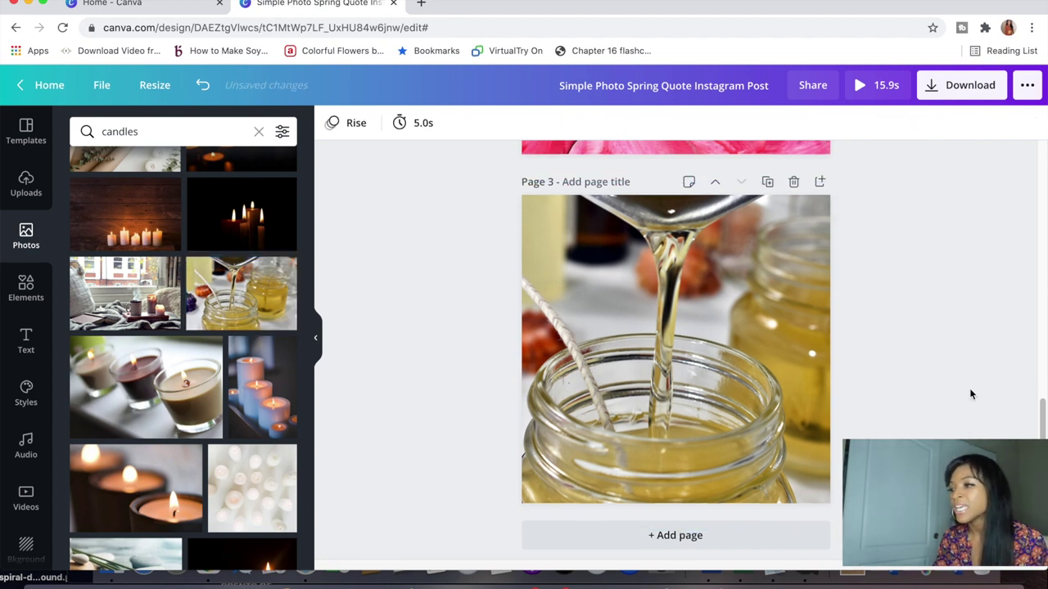
scroll(969, 388, "up", 5)
Paste a copy of page 2's caption onto page 3 and retype it as 'New Fresh! Scents'.
left_click(643, 254)
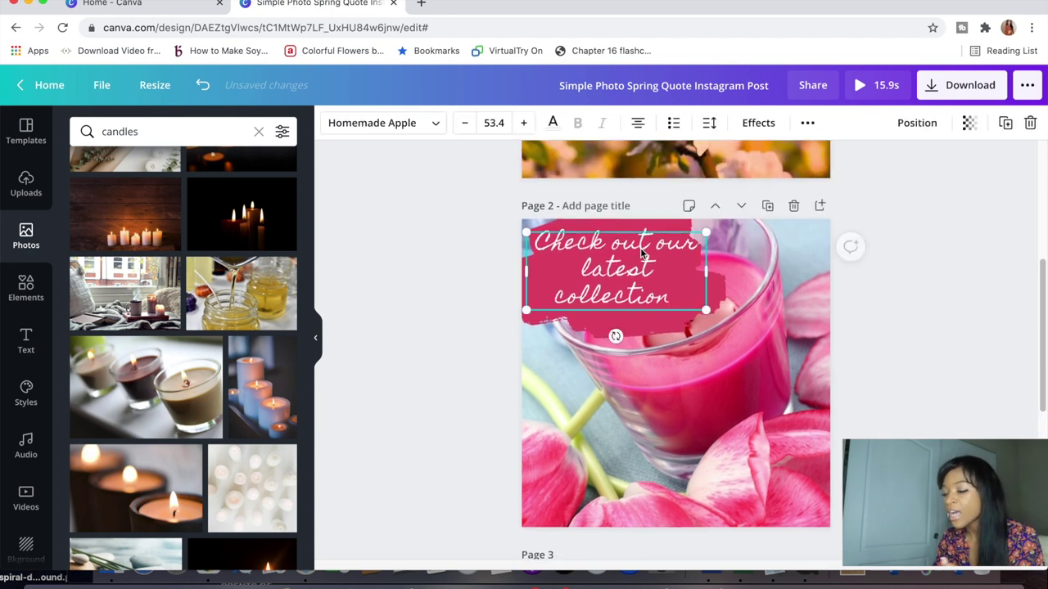
scroll(643, 254, "down", 5)
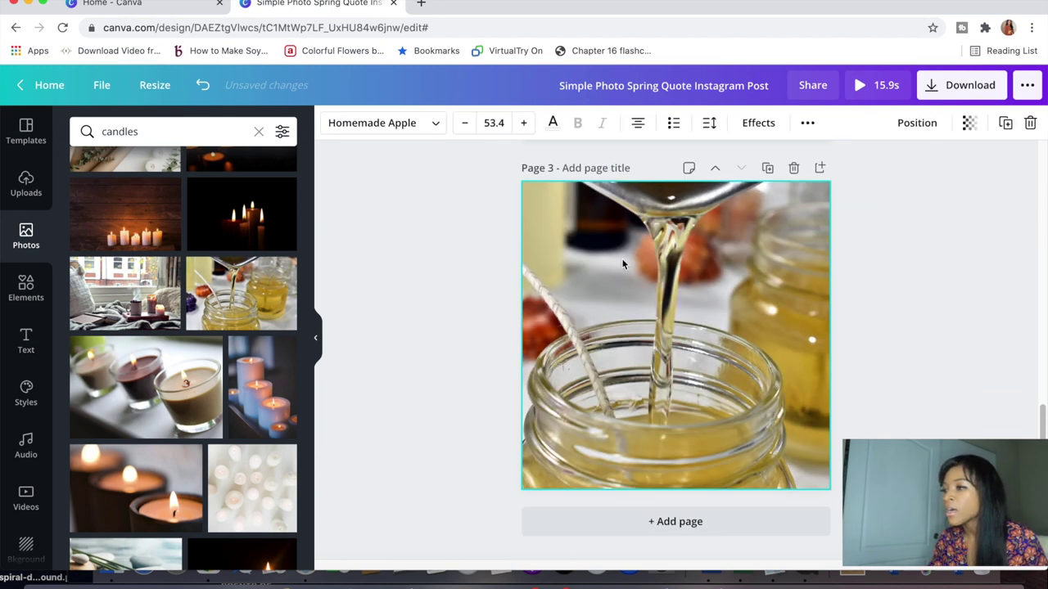
left_click(600, 275)
key("ctrl+v")
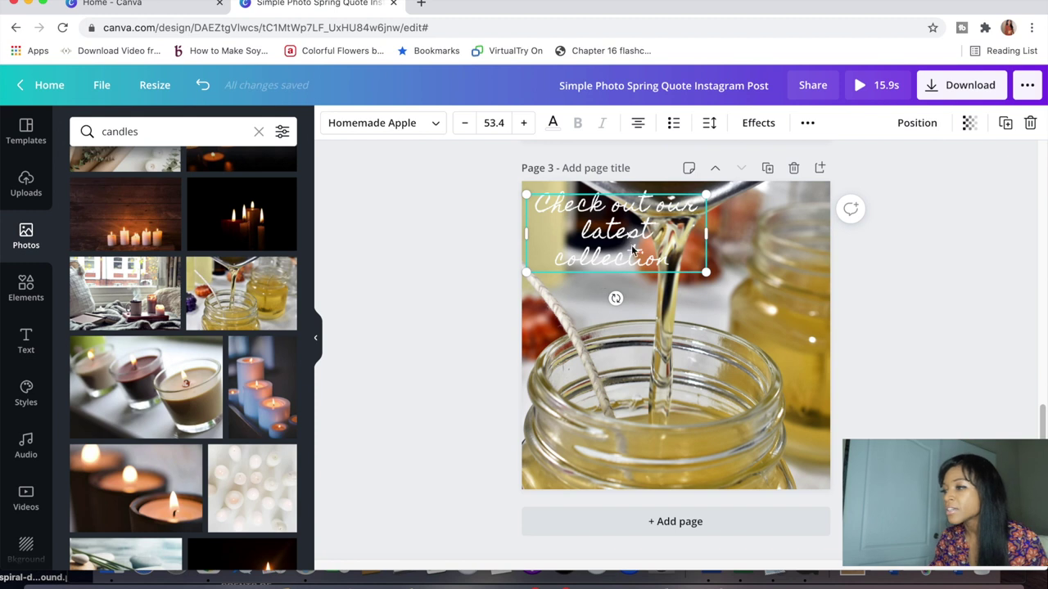
double_click(659, 256)
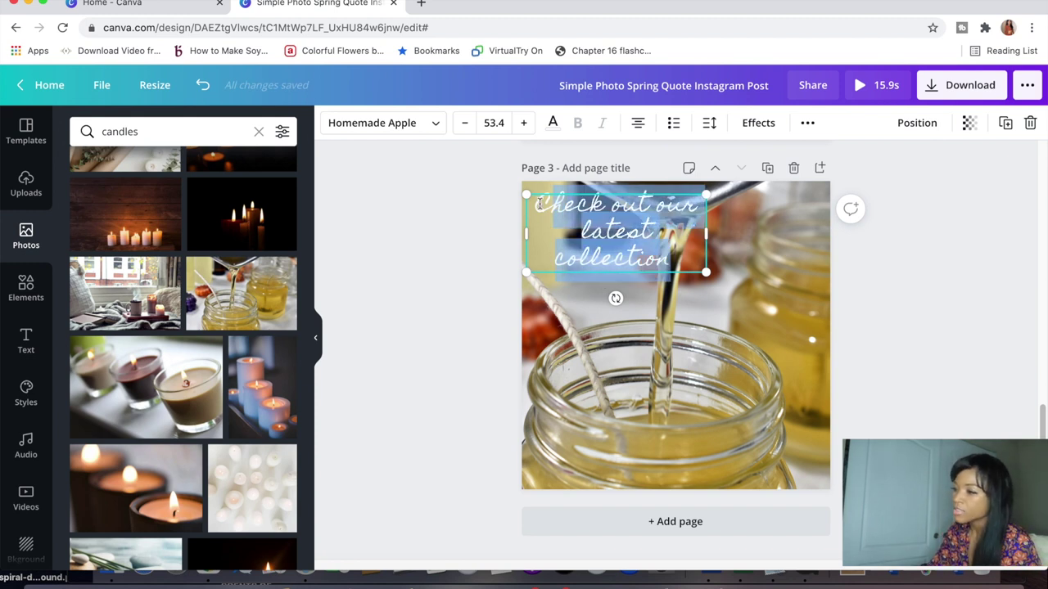
type("New Fr")
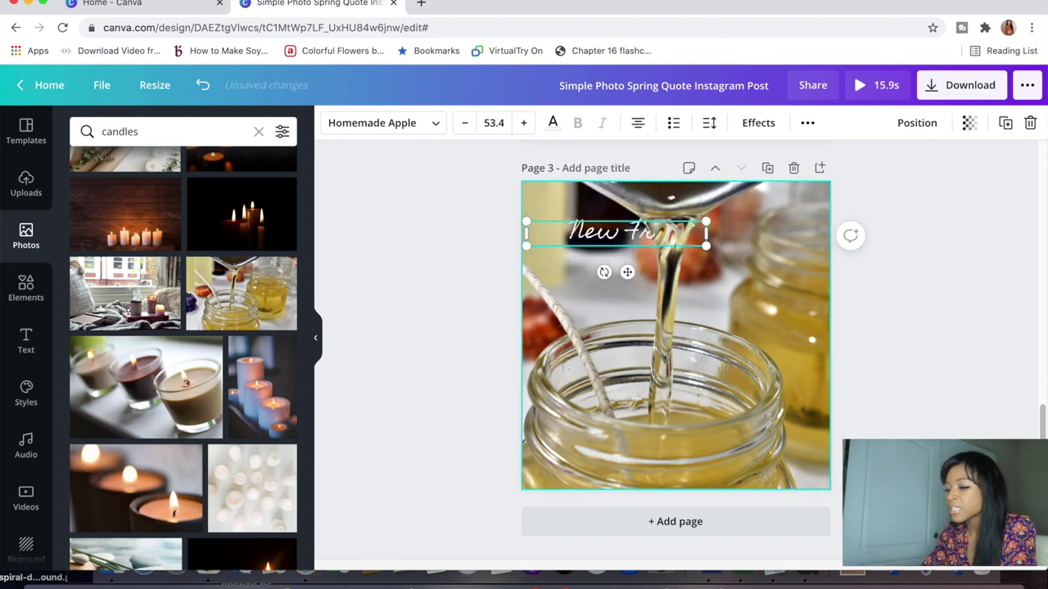
type("esh! Scents")
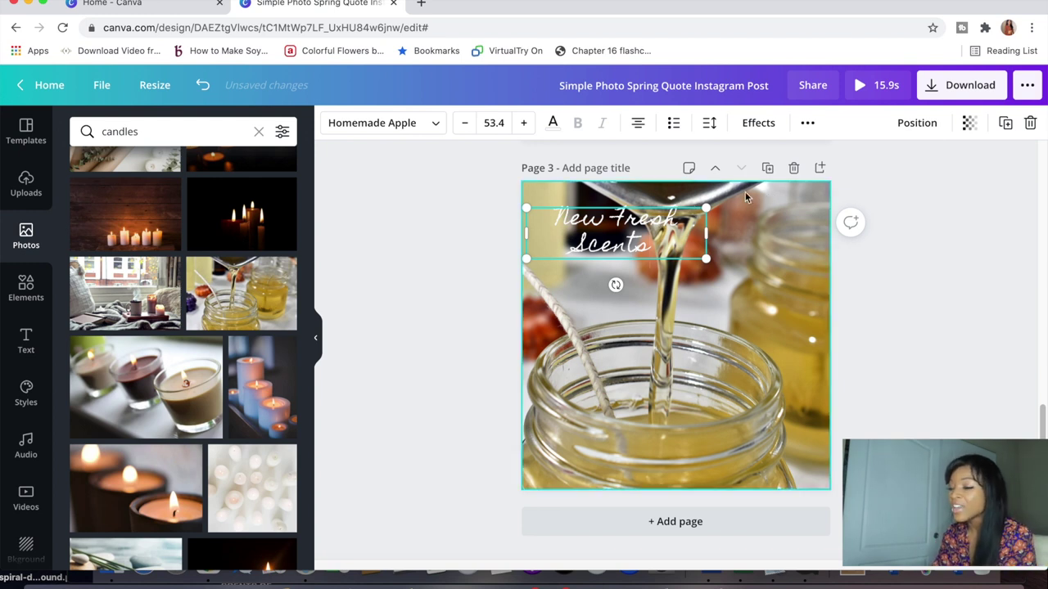
scroll(397, 239, "up", 5)
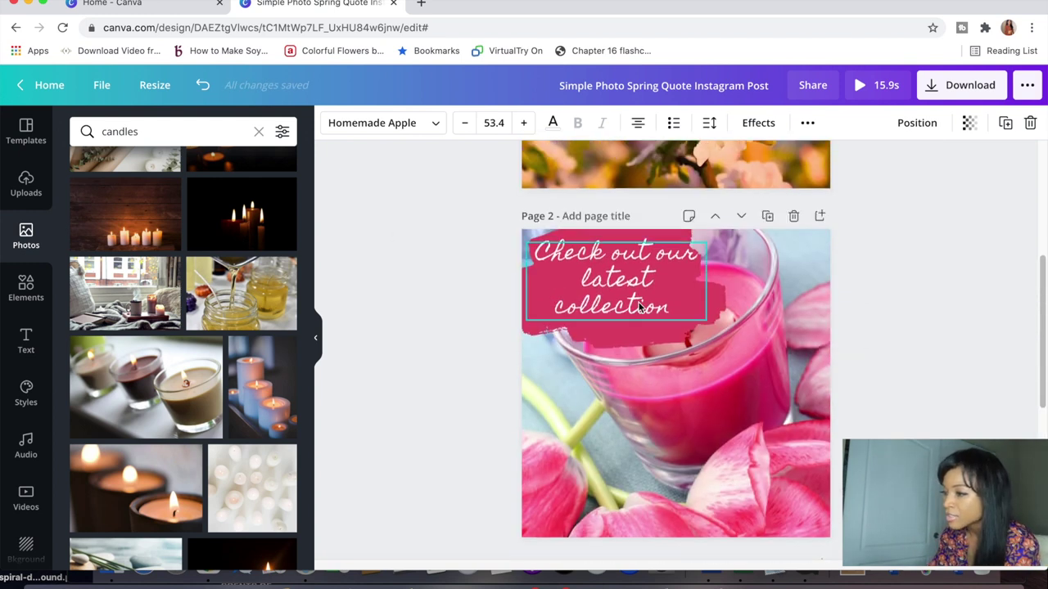
Paste the brush stroke onto page 3, recolour it brown and send it behind the caption.
left_click(667, 334)
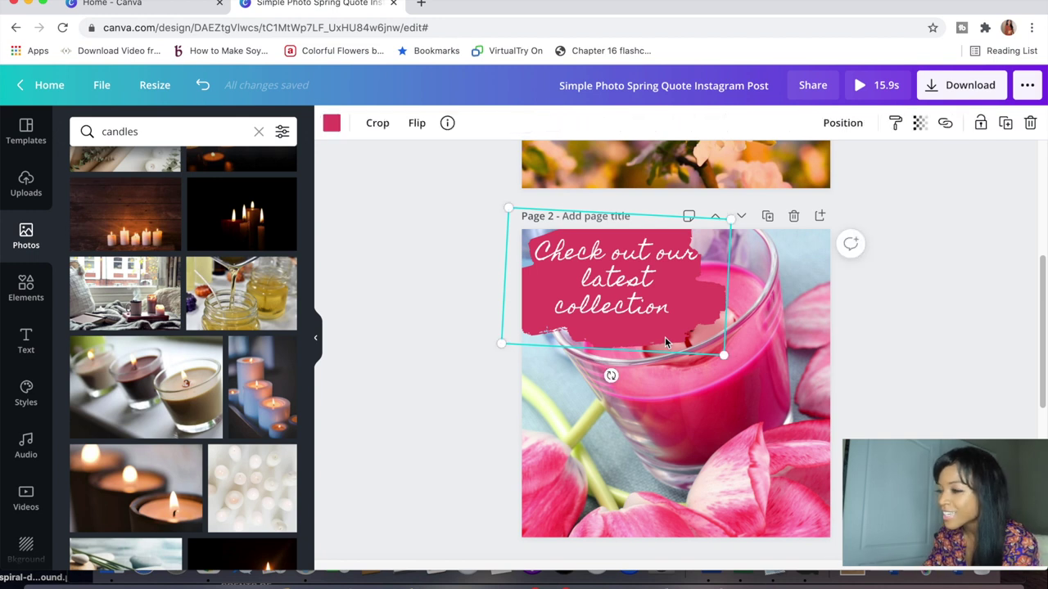
scroll(665, 339, "down", 5)
key("ctrl+v")
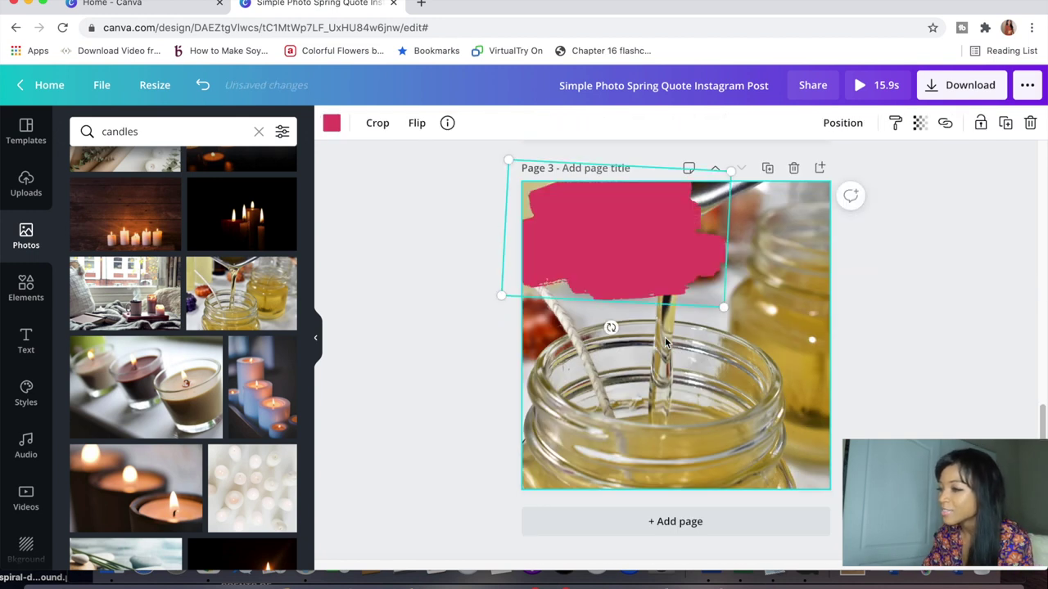
left_click(332, 124)
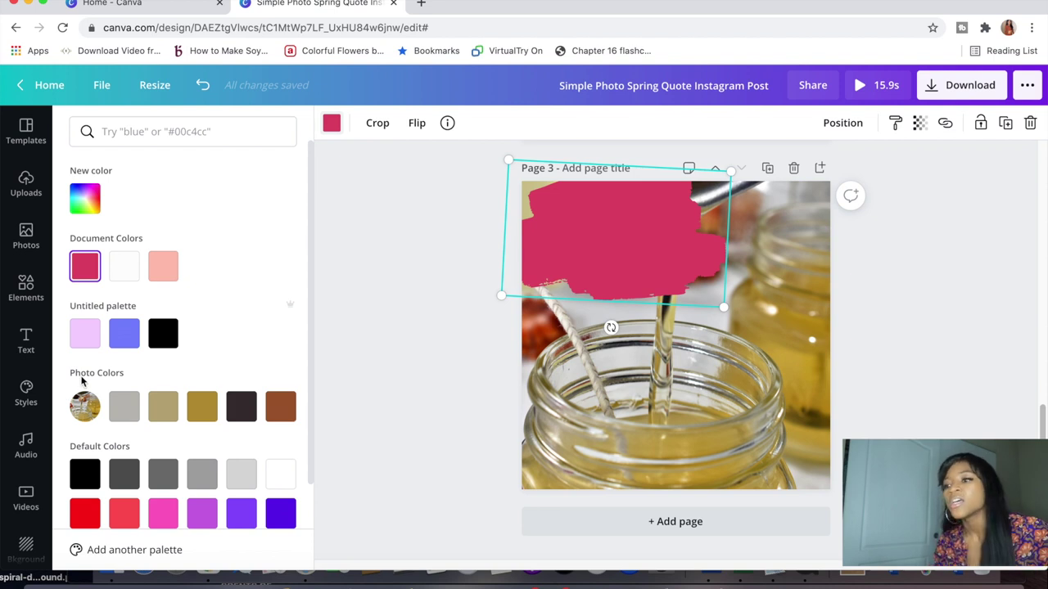
left_click(280, 408)
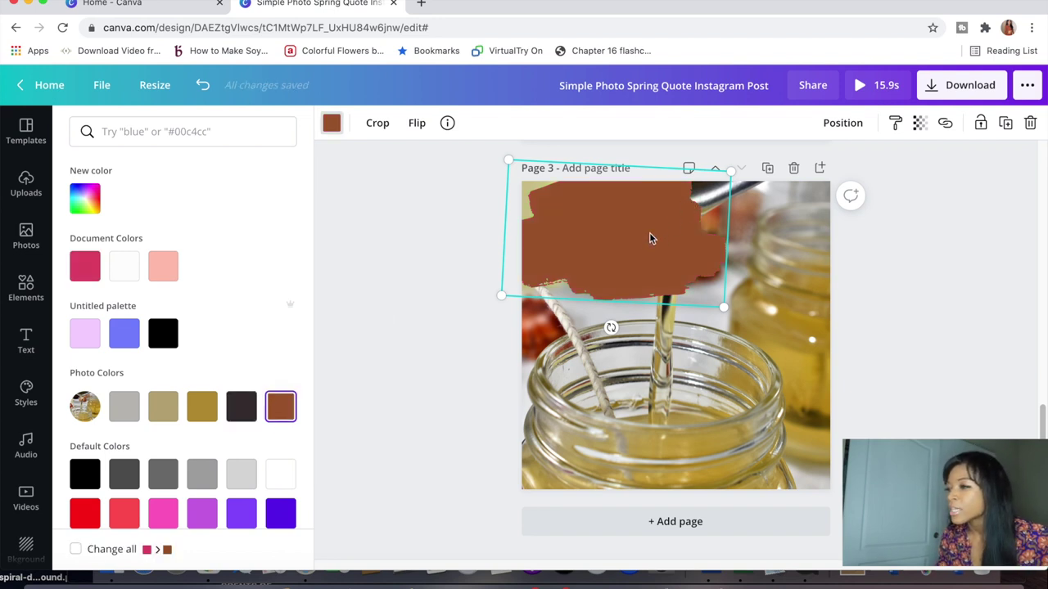
left_click(845, 123)
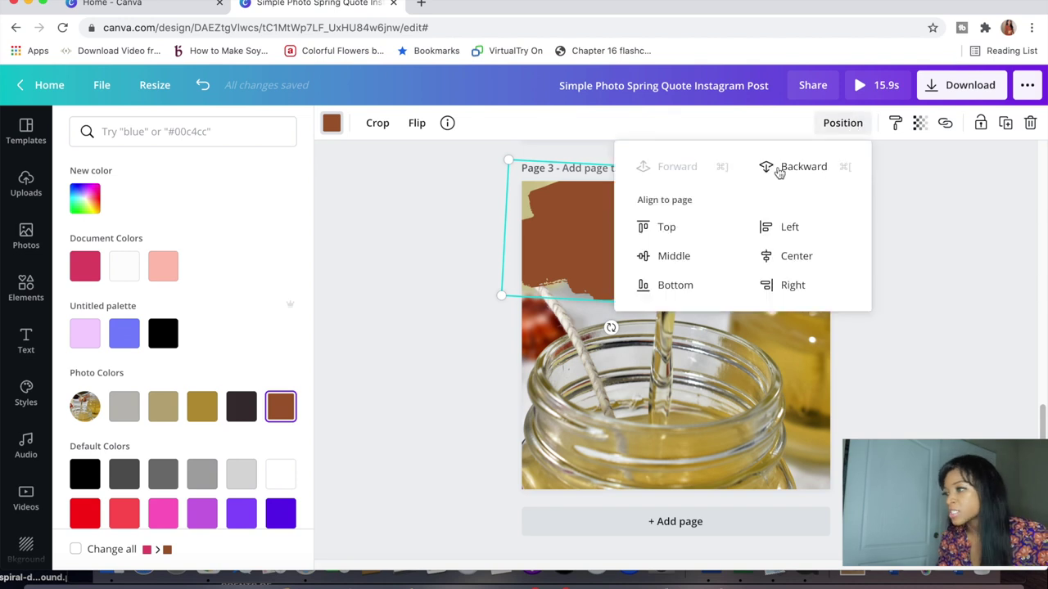
left_click(772, 167)
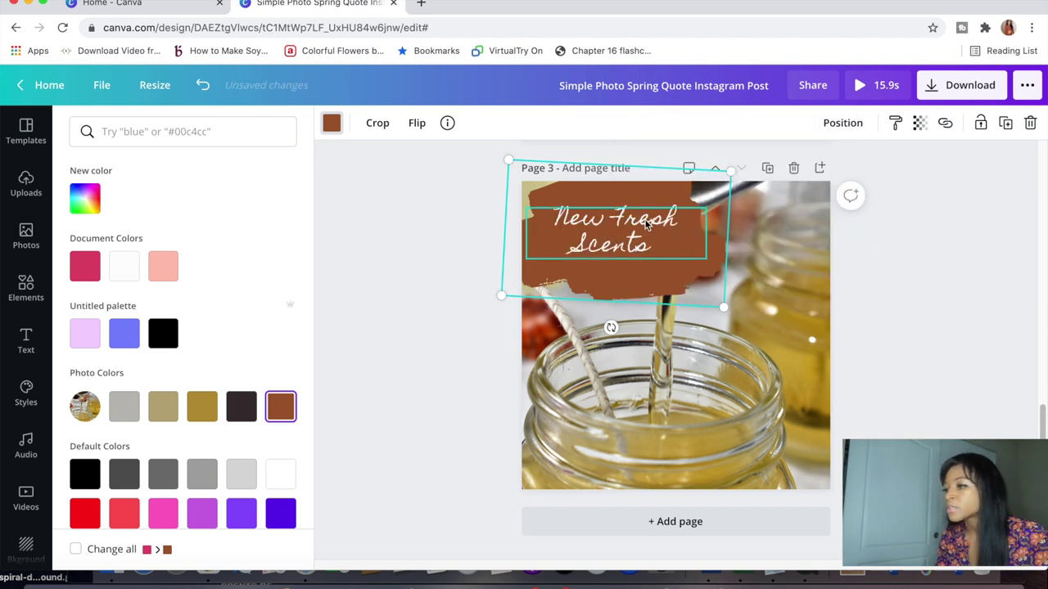
Resize the brown stroke and nudge it slightly higher behind 'New Fresh Scents'.
left_click_drag(704, 293, 668, 267)
left_click_drag(574, 197, 600, 219)
left_click_drag(640, 283, 624, 262)
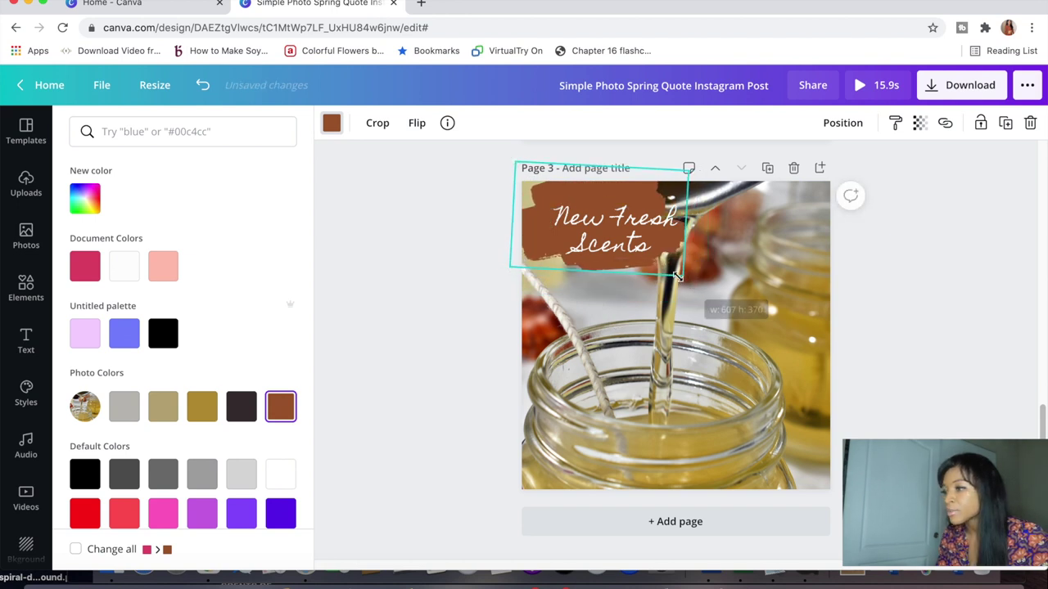
left_click_drag(635, 196, 605, 217)
left_click(623, 228)
left_click_drag(607, 277, 602, 260)
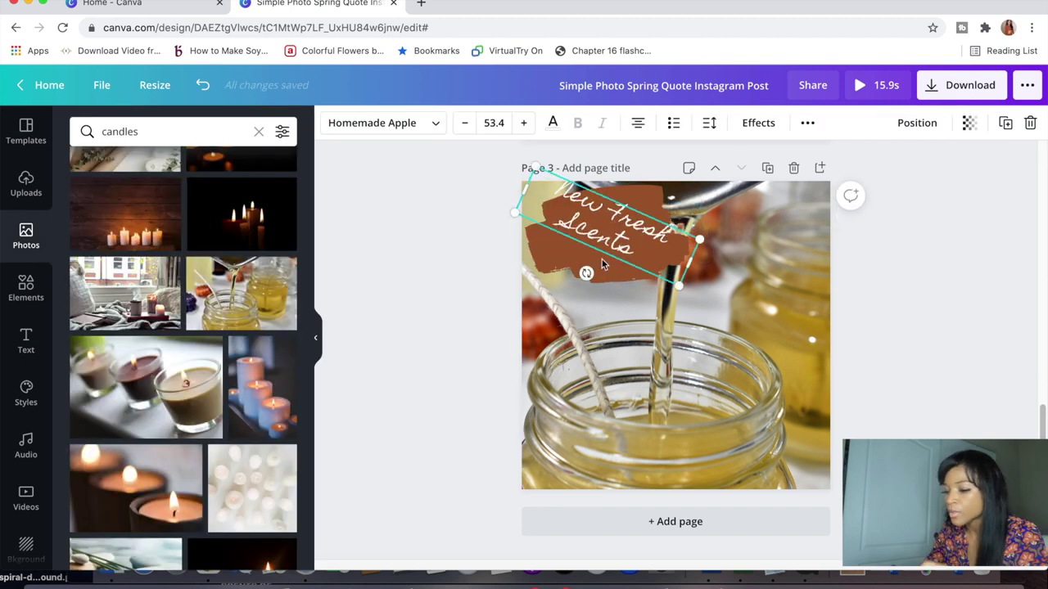
key("super+z")
left_click(624, 276)
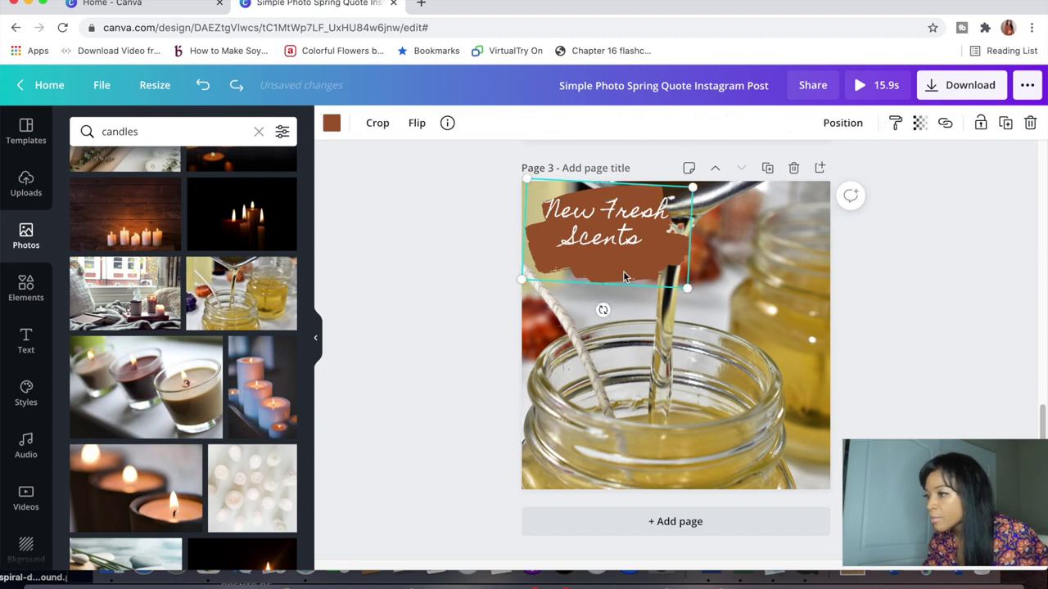
left_click_drag(619, 262, 622, 248)
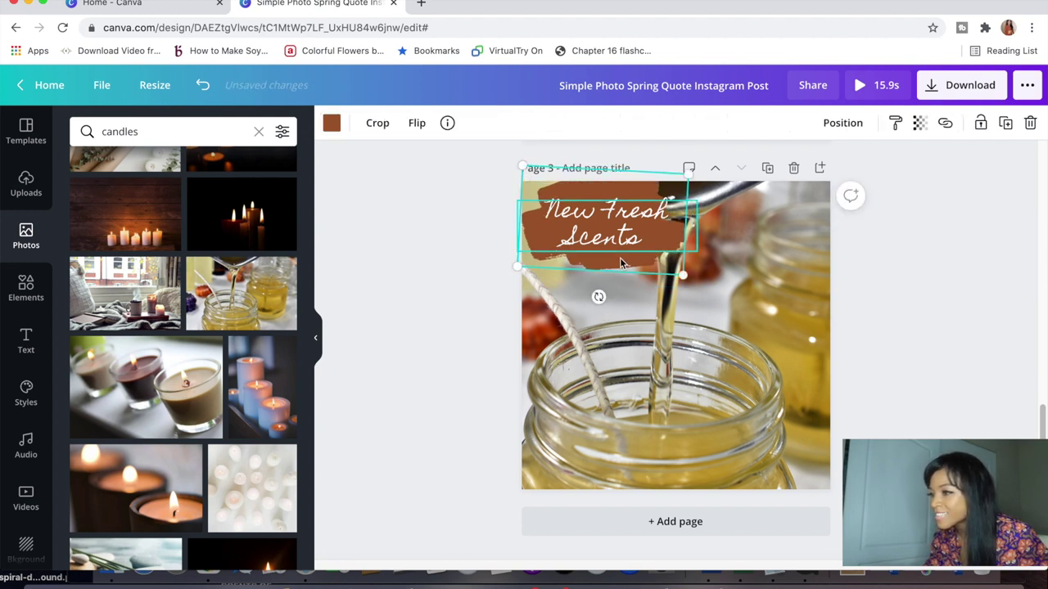
left_click(629, 246)
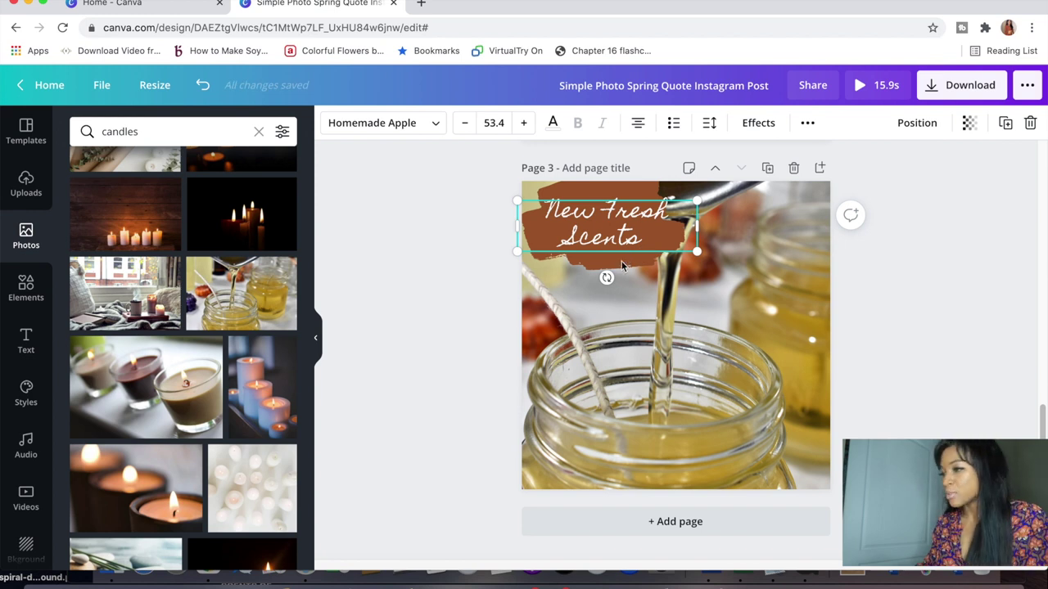
left_click(624, 274)
left_click_drag(632, 270, 635, 265)
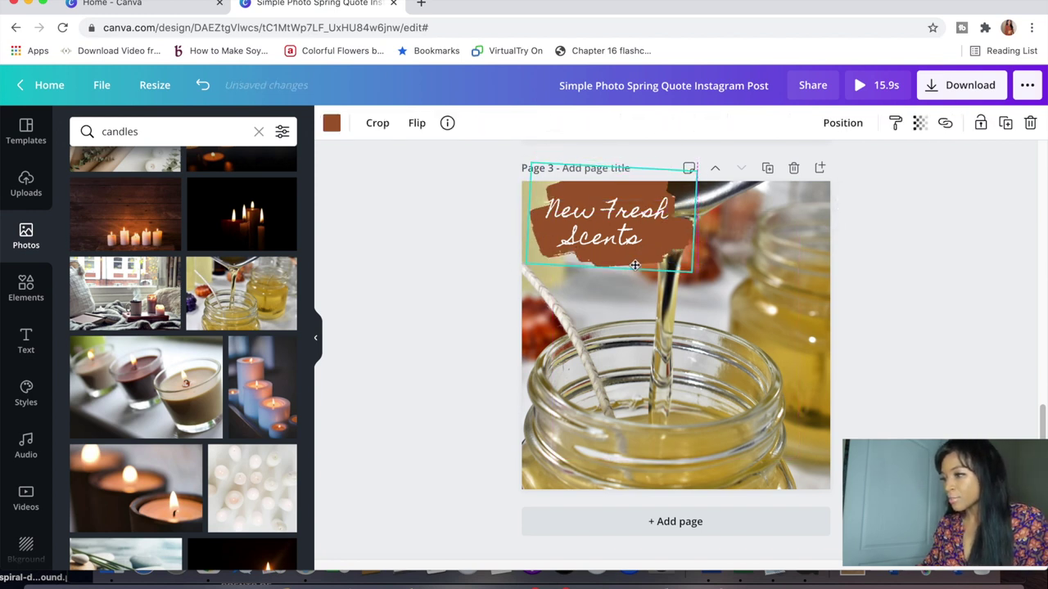
left_click(755, 334)
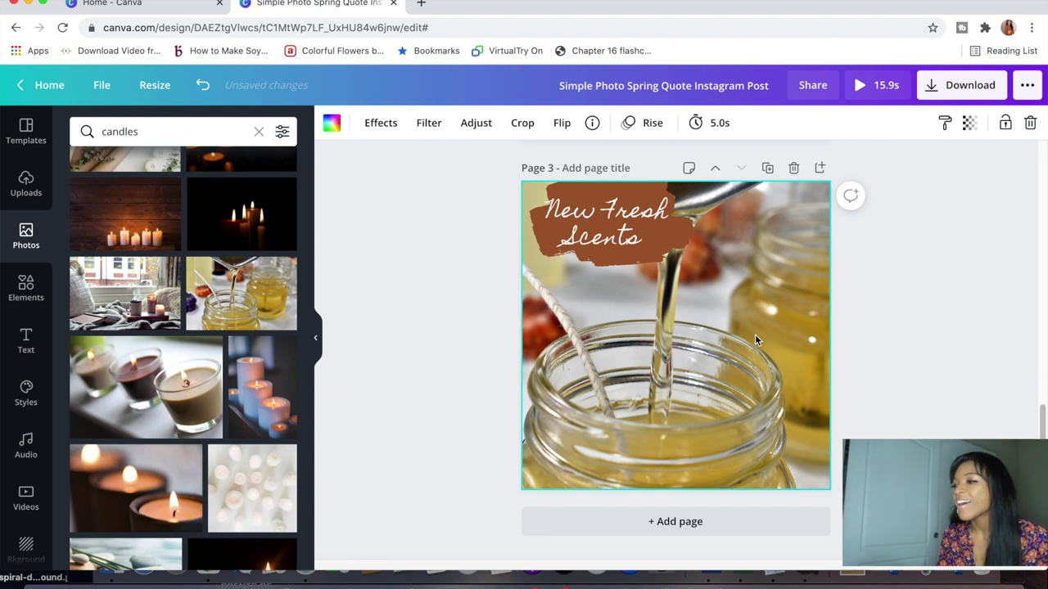
Add a fourth page with the lit candles-in-glasses photo stretched edge to edge.
left_click(607, 530)
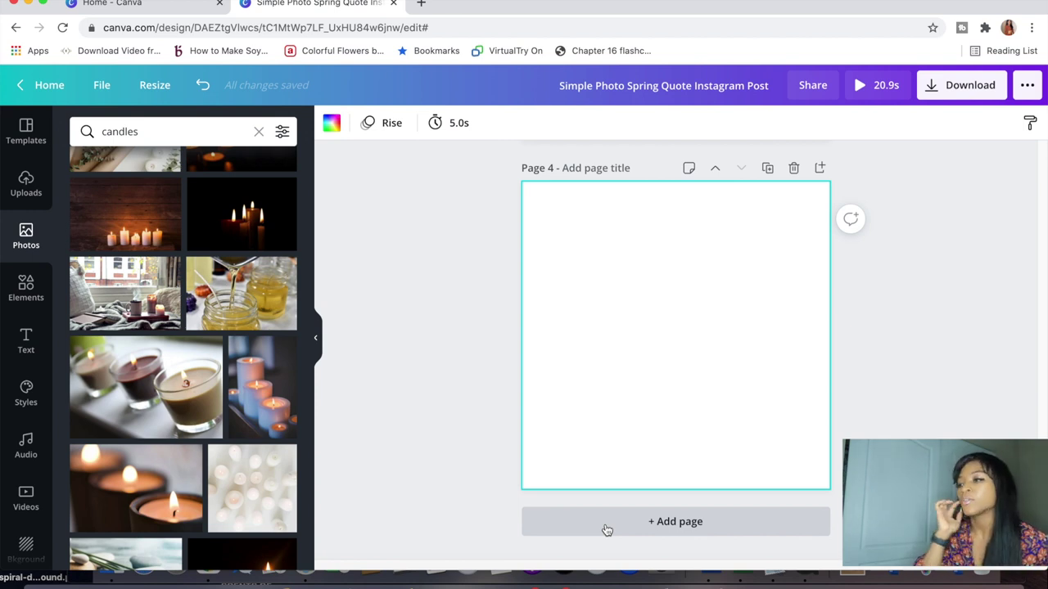
scroll(187, 251, "down", 1)
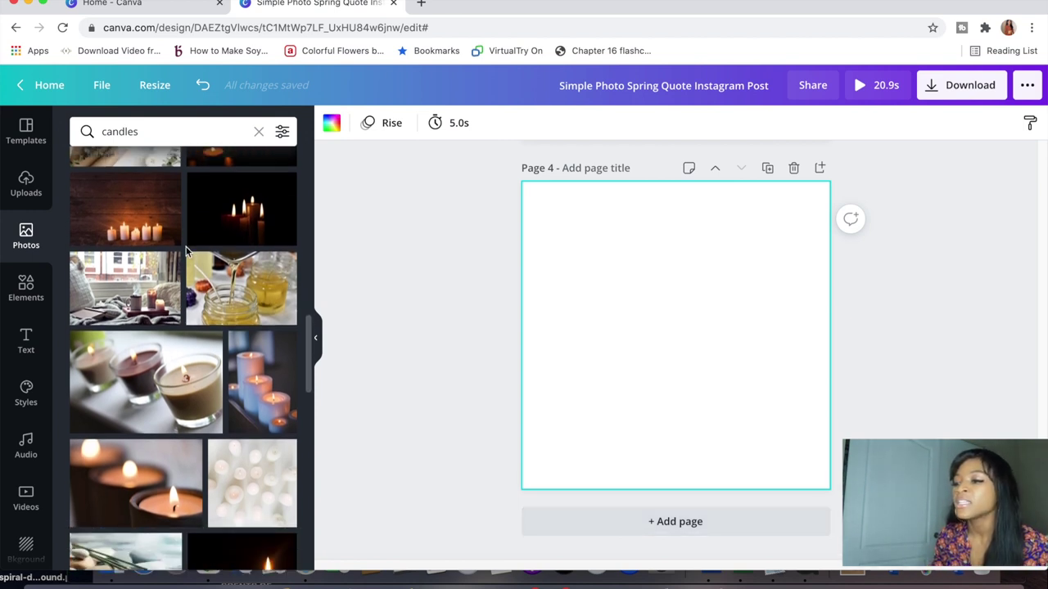
scroll(186, 251, "down", 1)
left_click(141, 373)
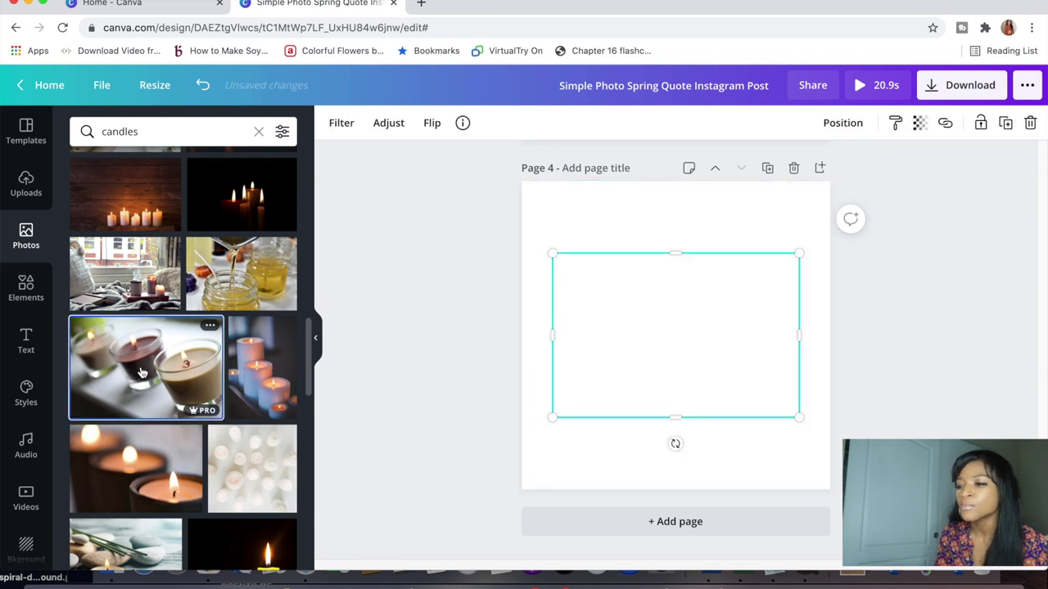
left_click_drag(796, 336, 835, 331)
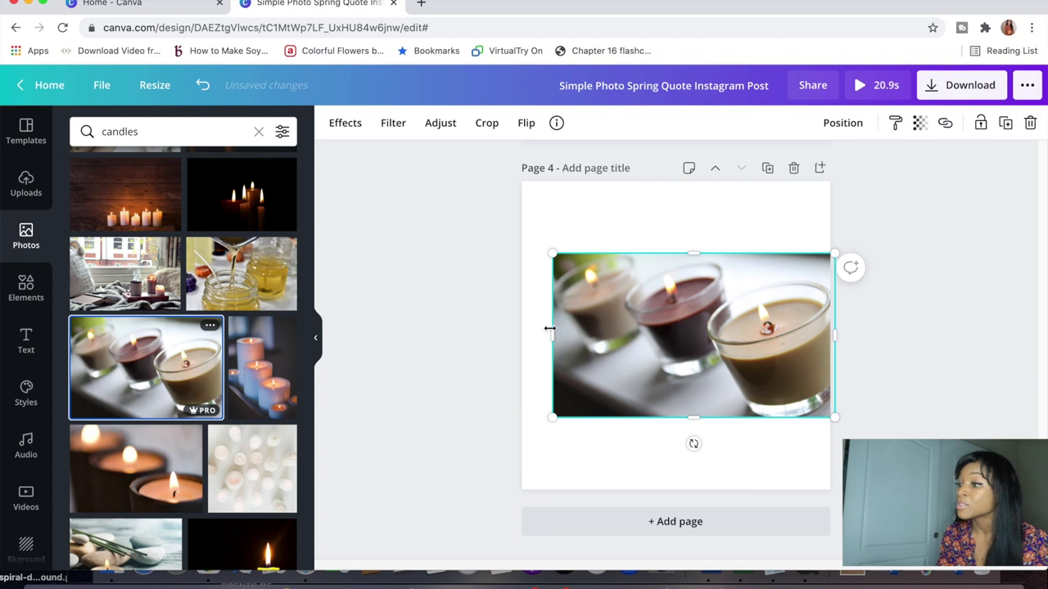
left_click_drag(525, 316, 522, 315)
left_click_drag(678, 249, 683, 182)
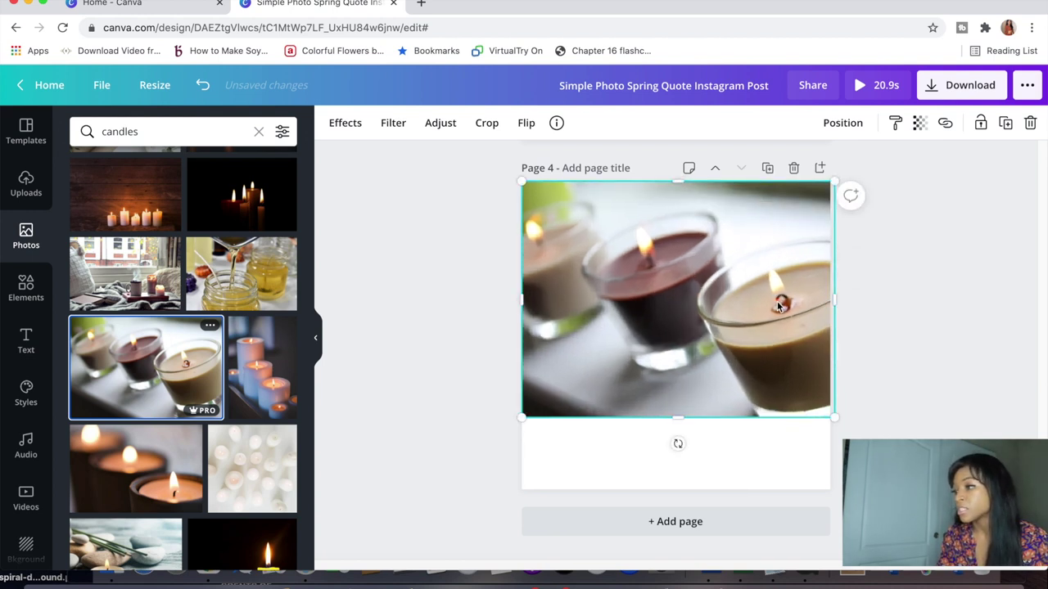
left_click_drag(679, 419, 674, 497)
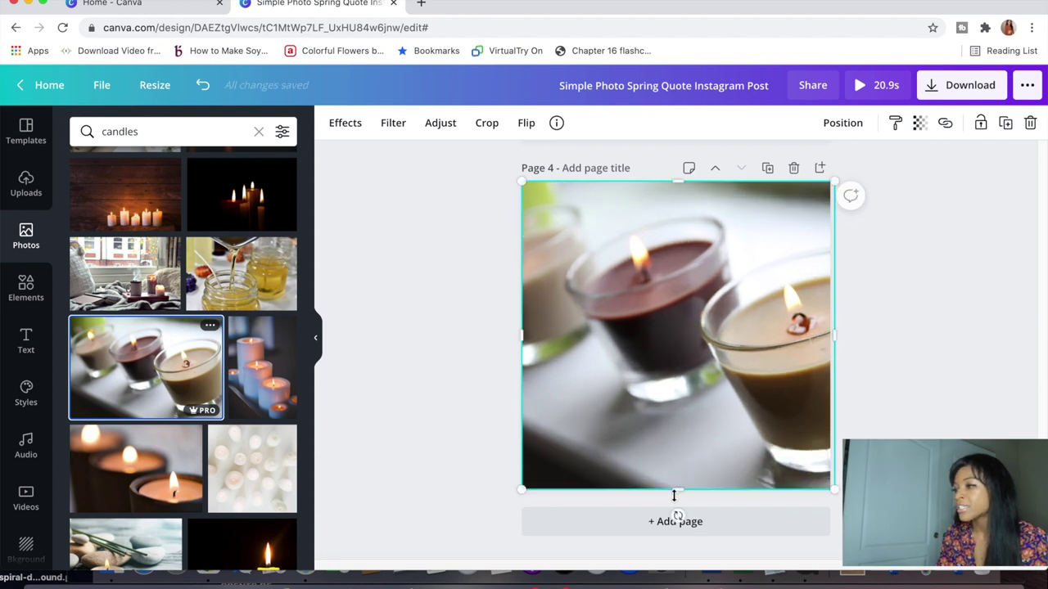
left_click(861, 421)
scroll(861, 421, "up", 5)
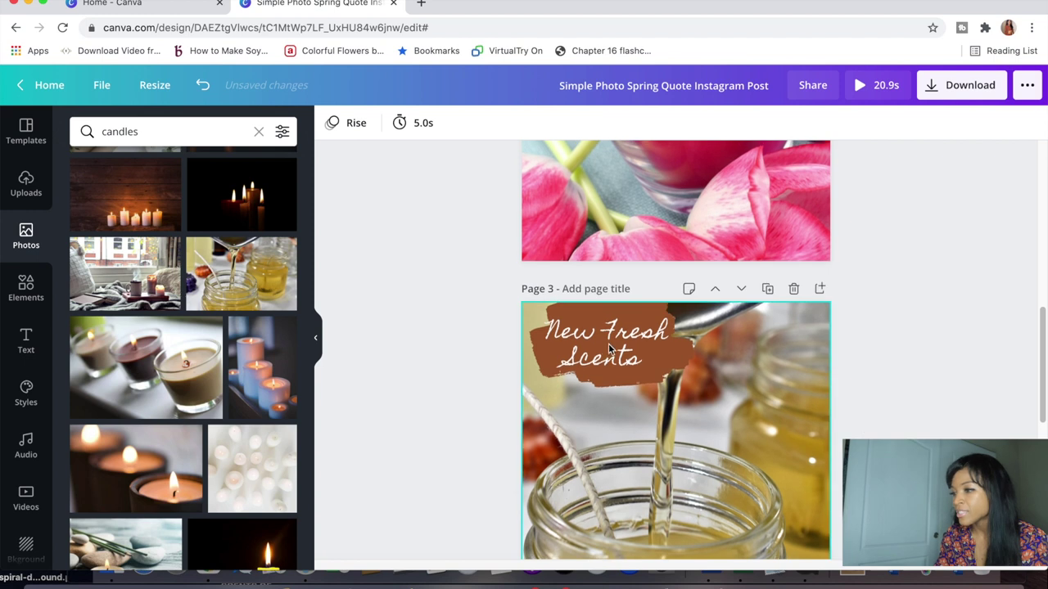
left_click(596, 336)
Paste the copied caption onto the candle page and retype it as 'Warm Inviting Fragrances'.
scroll(596, 334, "down", 5)
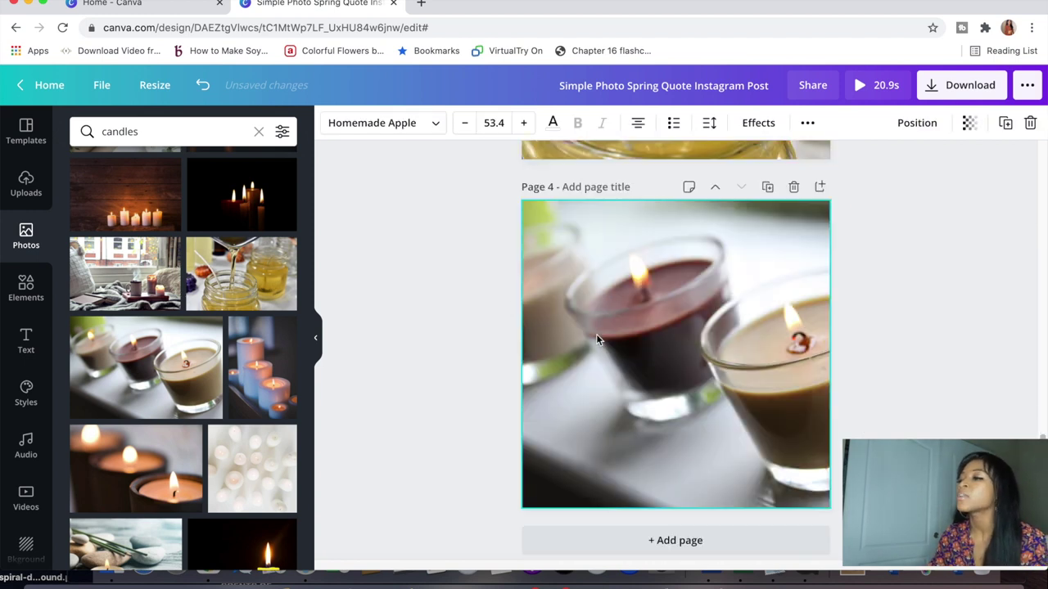
left_click(593, 332)
key("ctrl+v")
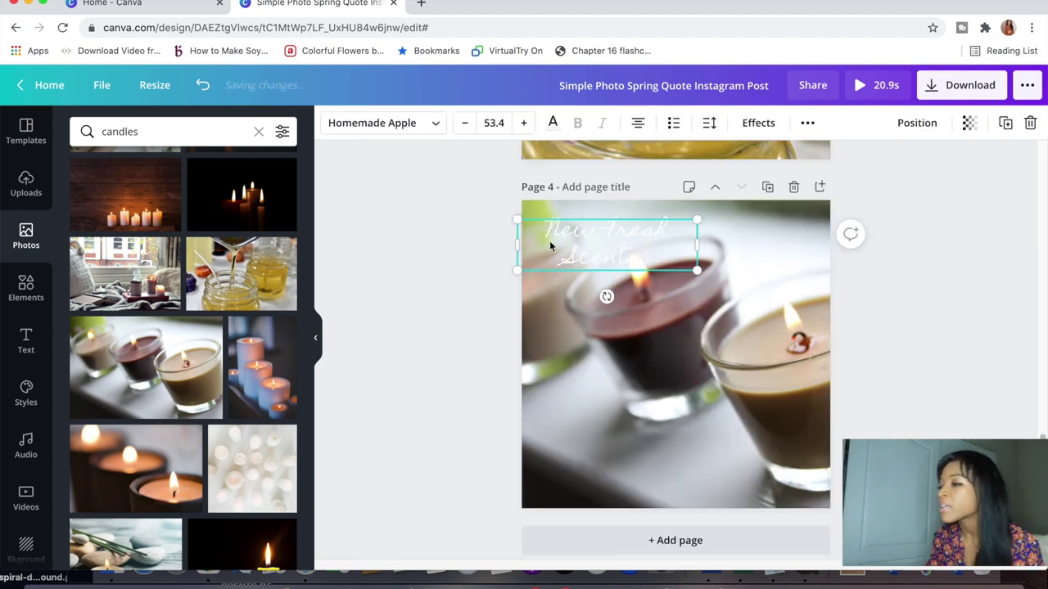
double_click(587, 244)
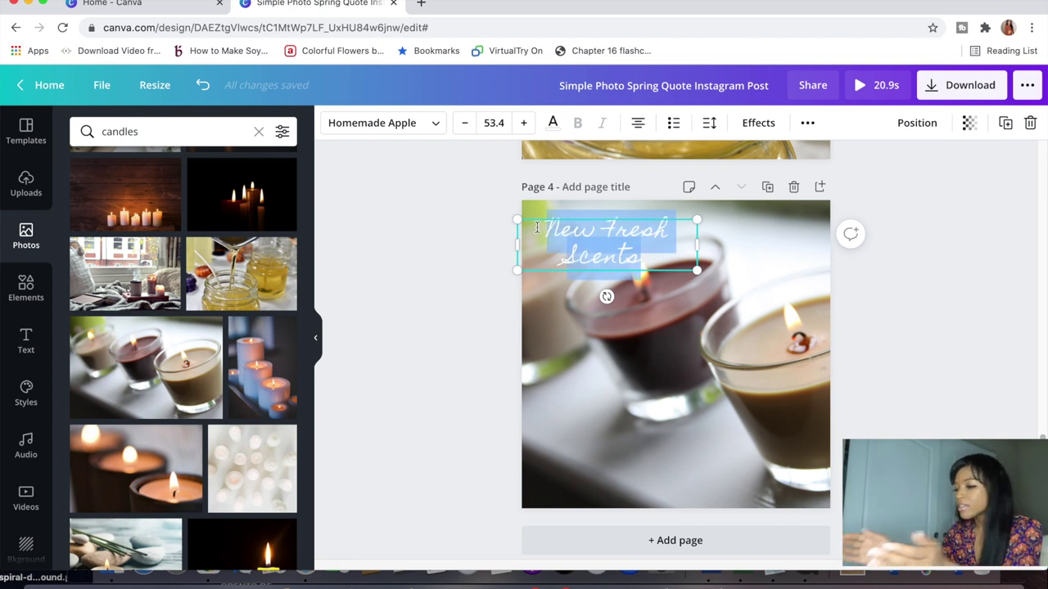
type("Wax")
type("m Inviting Frag")
type("rances")
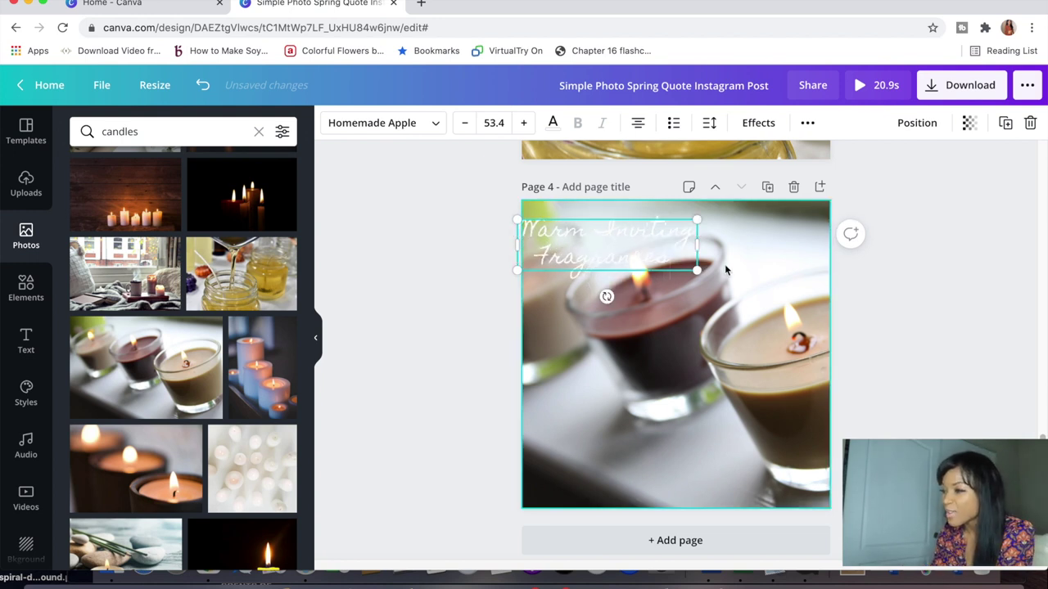
Narrow the caption box so it wraps over three lines, nudging it slightly down-right.
left_click_drag(695, 243, 660, 258)
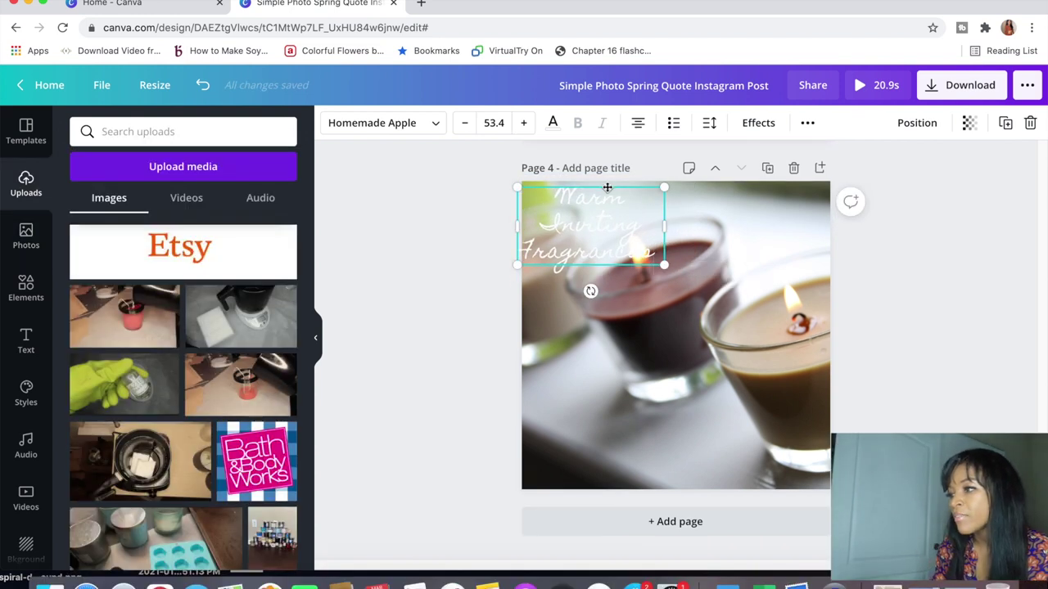
left_click_drag(607, 188, 619, 196)
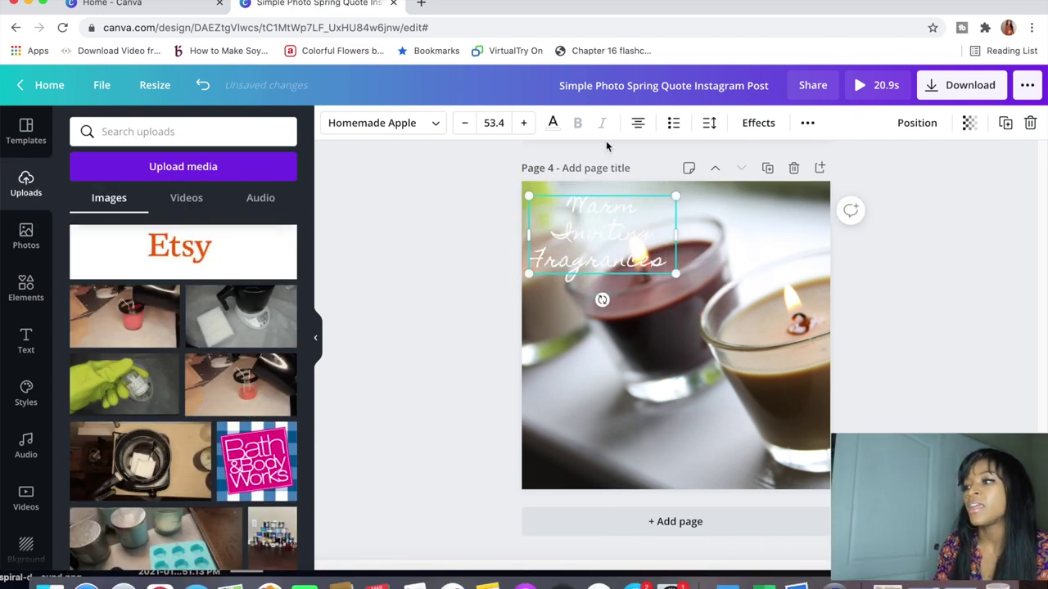
scroll(522, 213, "up", 5)
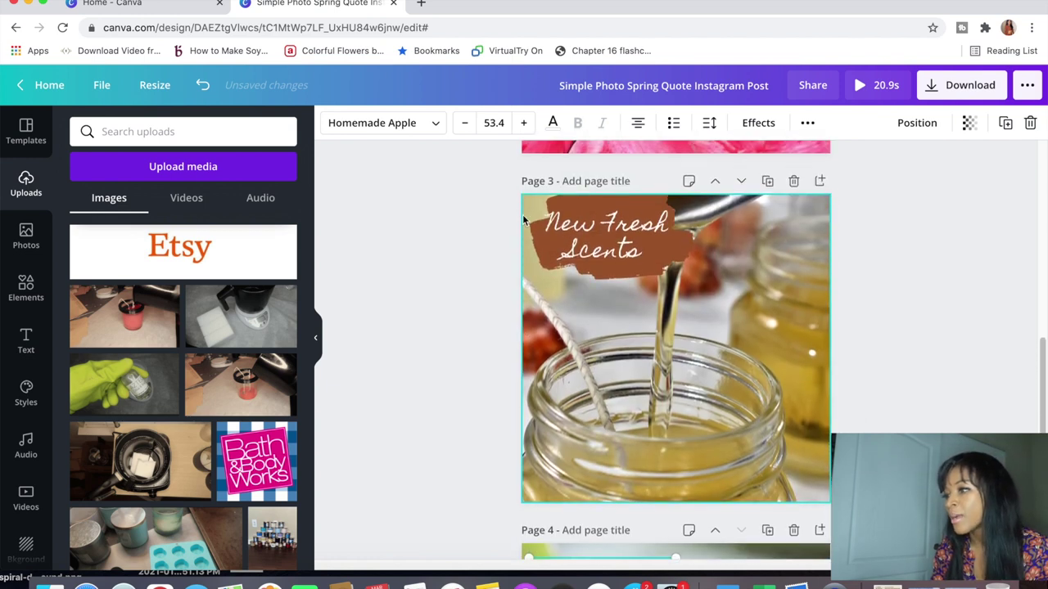
Copy page 3's brown brush stroke onto the candle page's top-left.
left_click(643, 213)
scroll(641, 208, "down", 5)
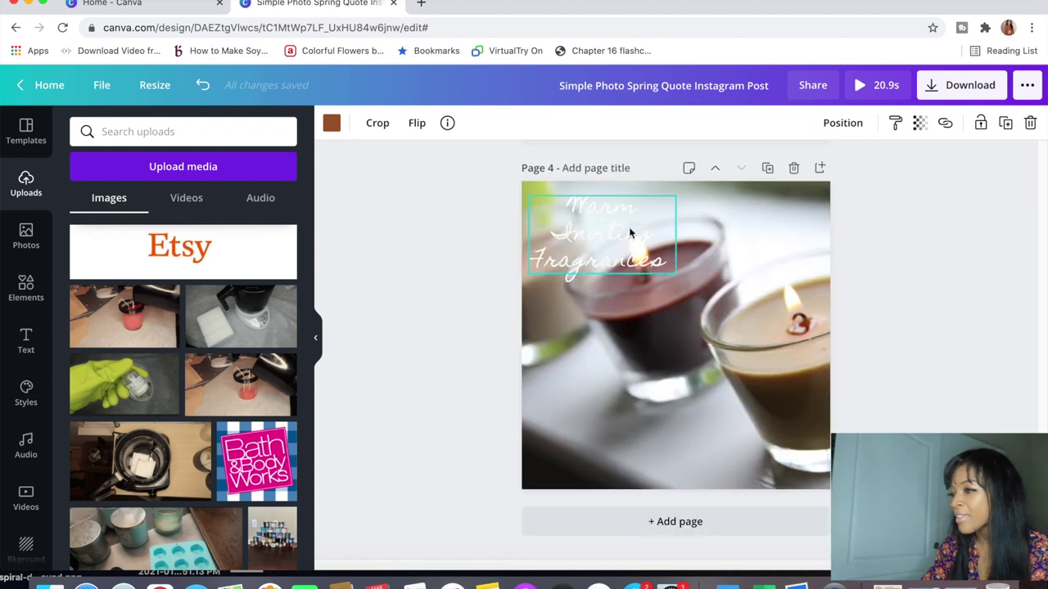
left_click(640, 386)
key("ctrl+v")
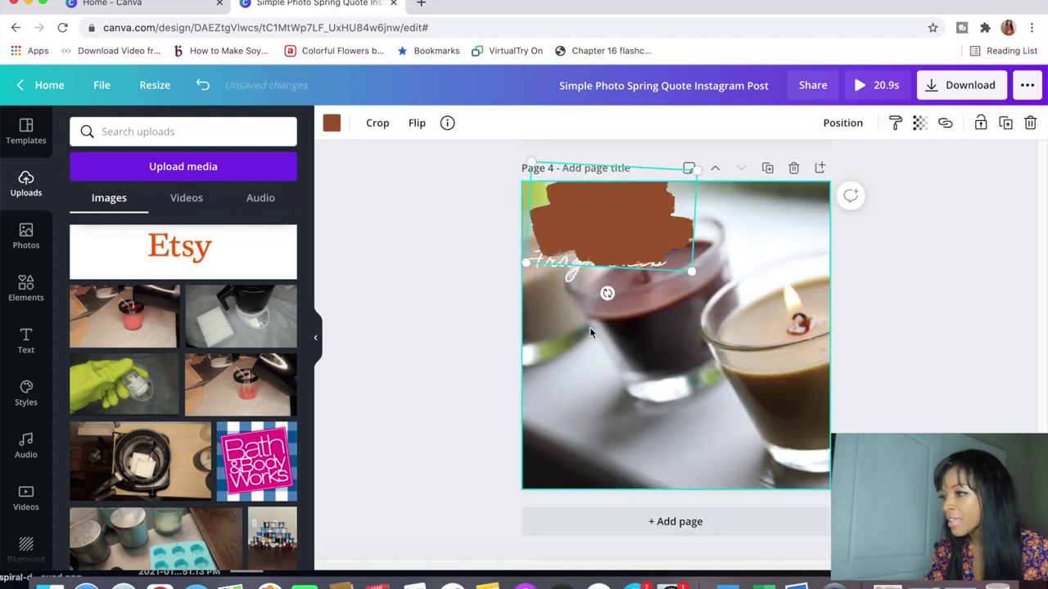
left_click_drag(609, 214, 596, 234)
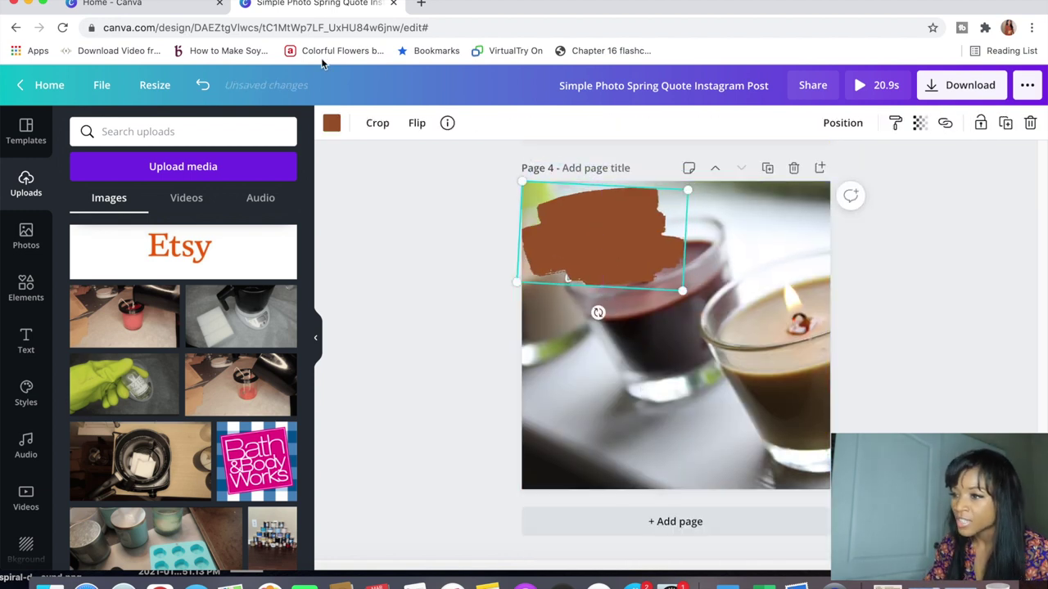
Recolour the brush stroke olive green and send it backward behind the caption.
left_click(331, 123)
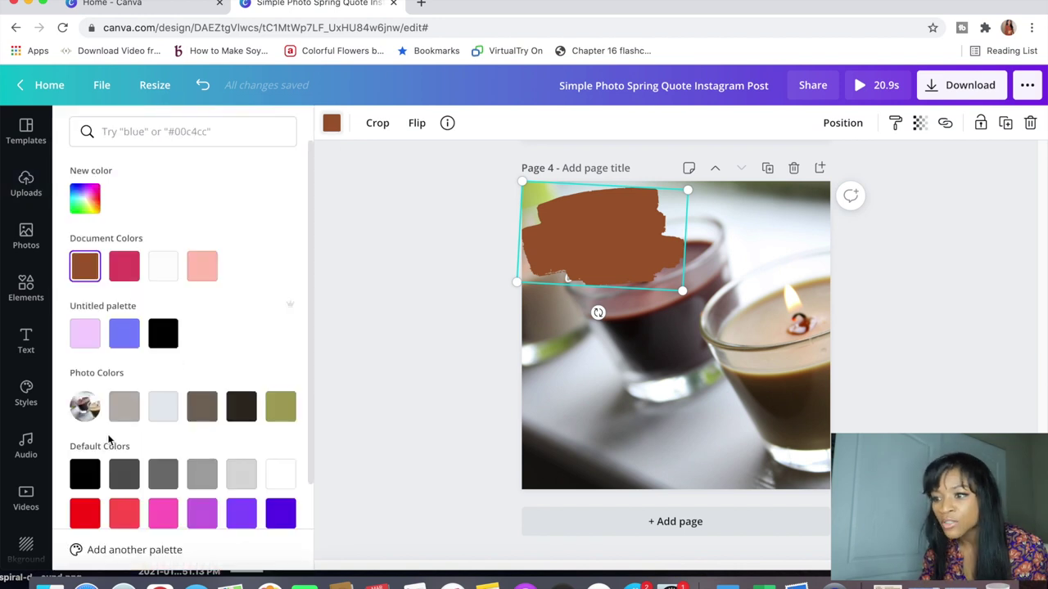
left_click(280, 416)
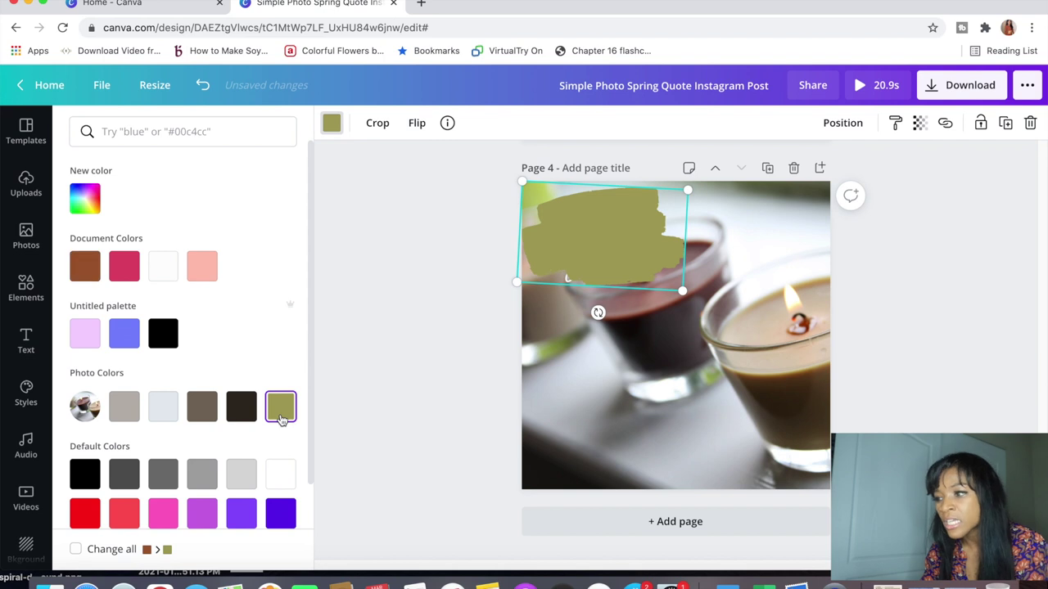
mouse_move(644, 246)
left_mouse_down()
mouse_move(653, 262)
mouse_move(650, 249)
left_mouse_up()
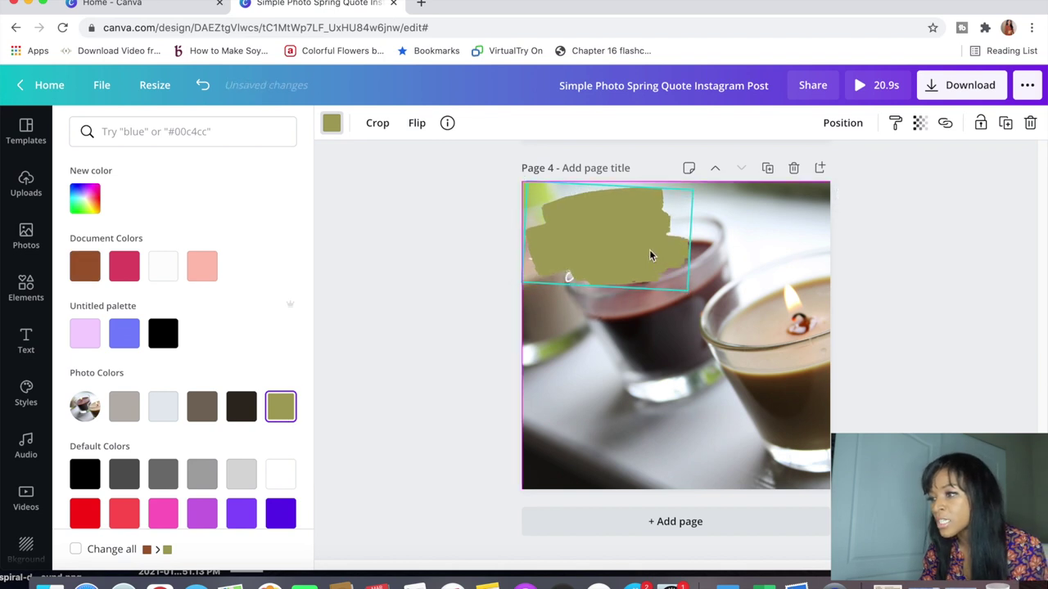
left_click(843, 123)
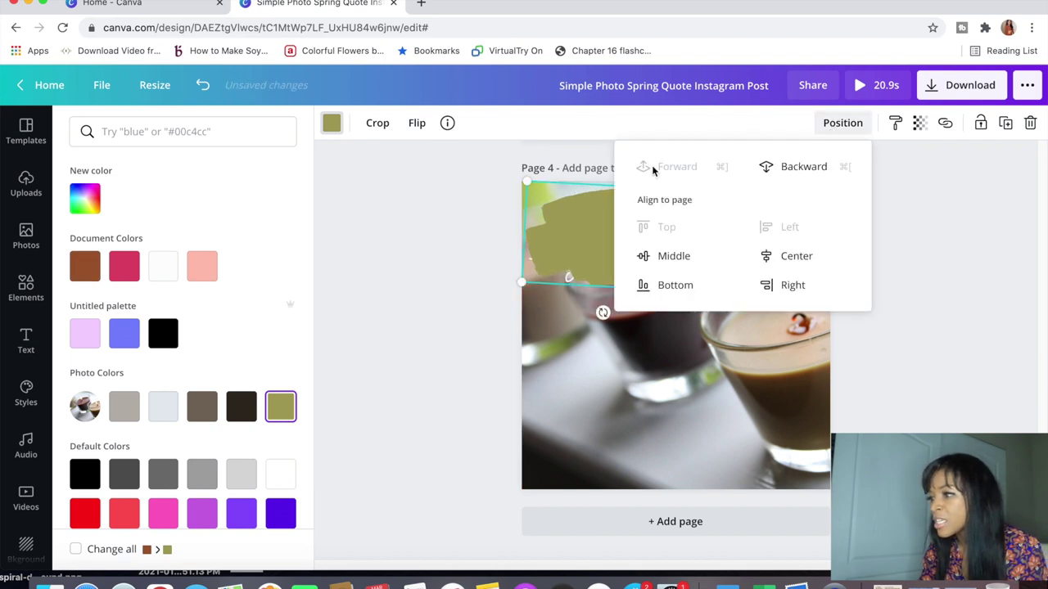
left_click(783, 166)
left_click(615, 416)
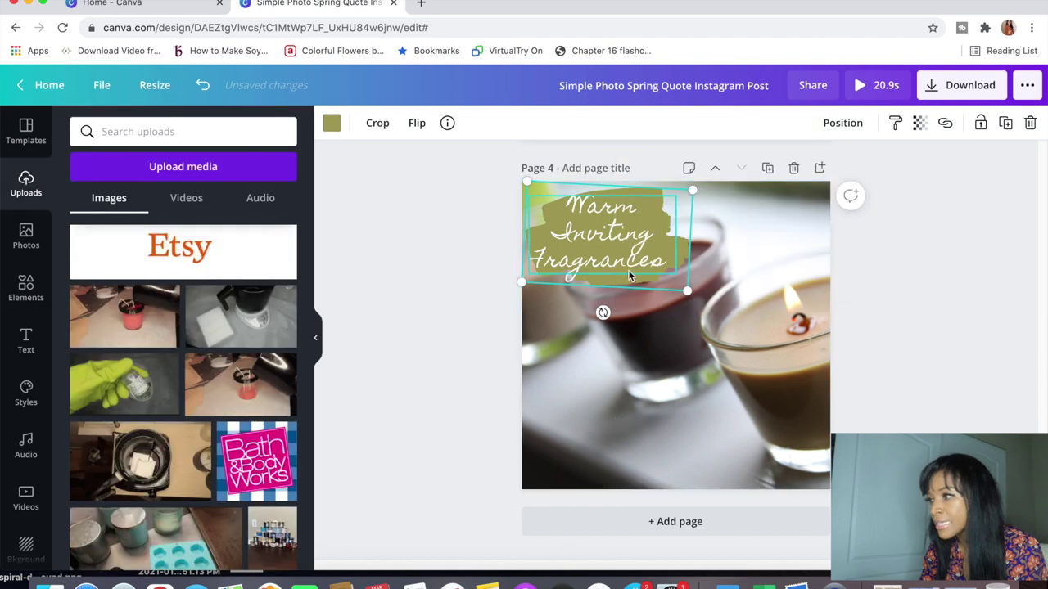
Move the 'Warm Inviting Fragrances' caption lower down the page.
left_click(628, 269)
left_click(643, 342)
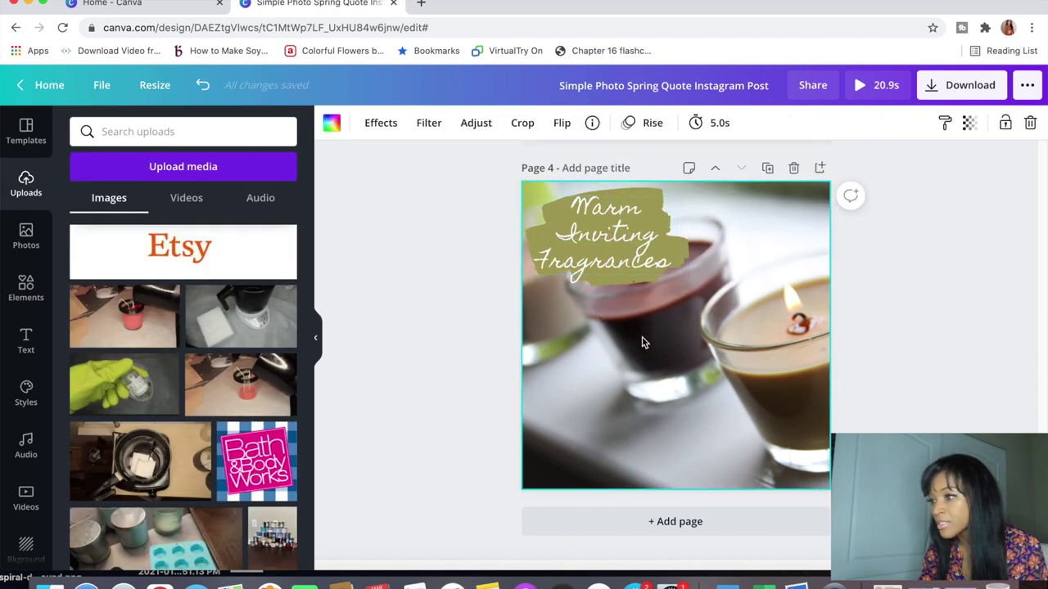
left_click(626, 229)
left_click_drag(626, 231, 621, 311)
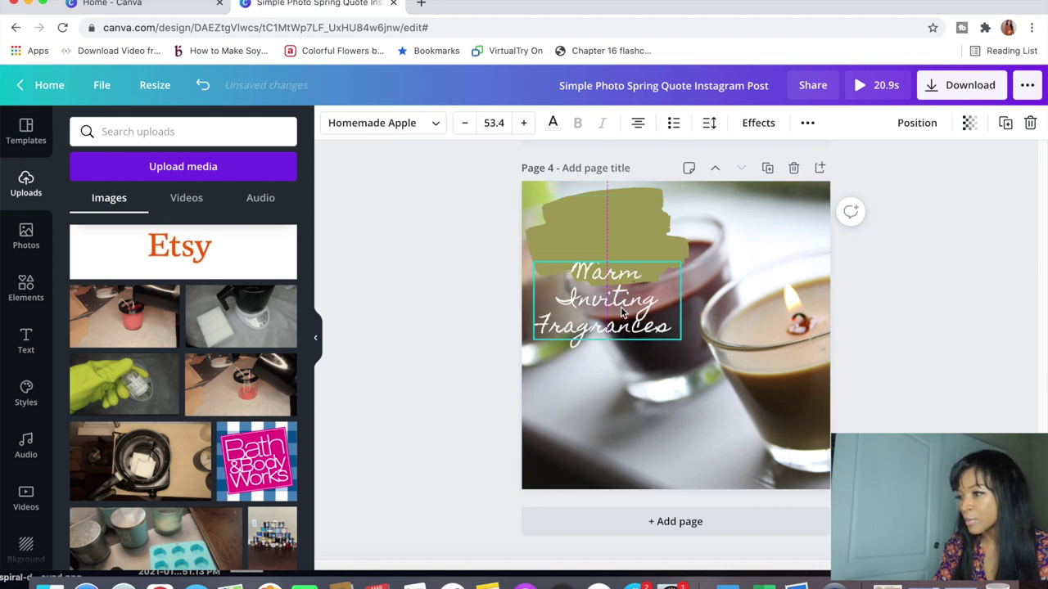
Drag the olive stroke down behind the caption, then add a blank fifth page.
left_click(620, 204)
mouse_move(620, 204)
left_mouse_down()
mouse_move(621, 288)
mouse_move(611, 283)
left_mouse_up()
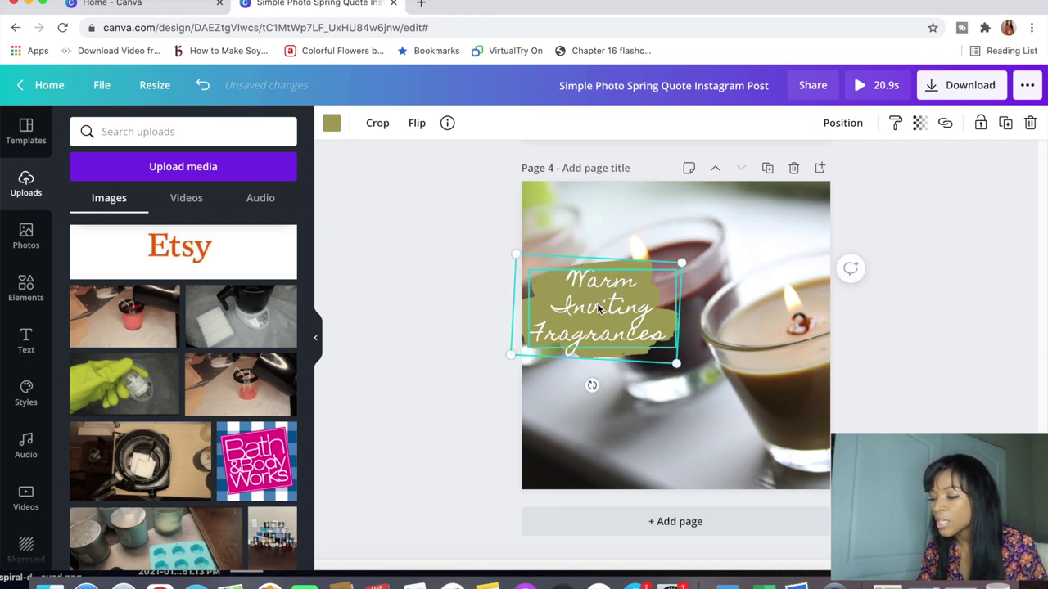
left_click(589, 308)
left_click(612, 430)
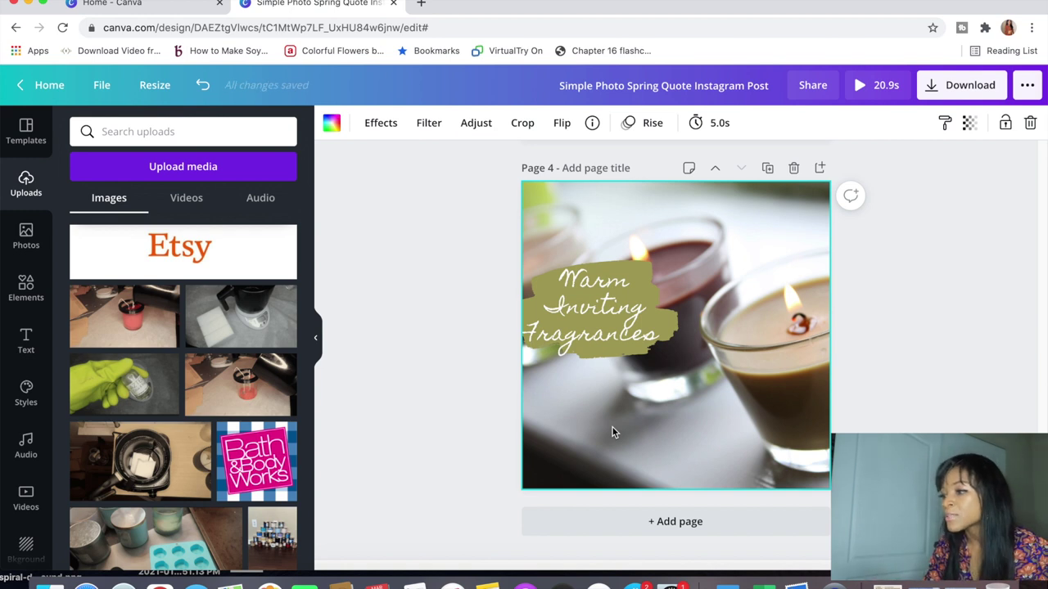
left_click(634, 524)
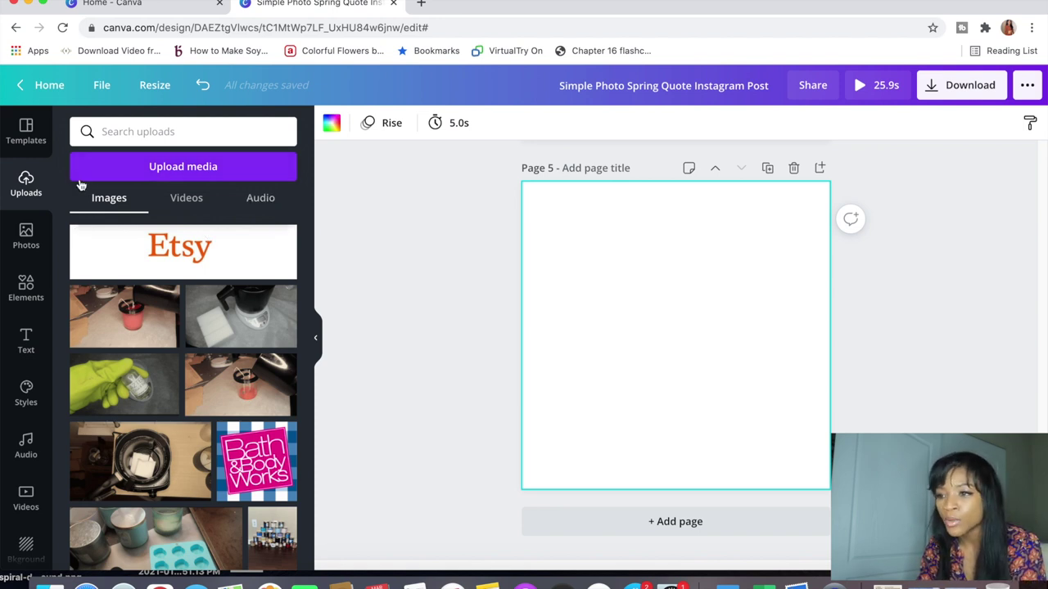
Replace the 'candles' photo search with a search for 'spring'.
left_click(25, 238)
scroll(223, 197, "down", 3)
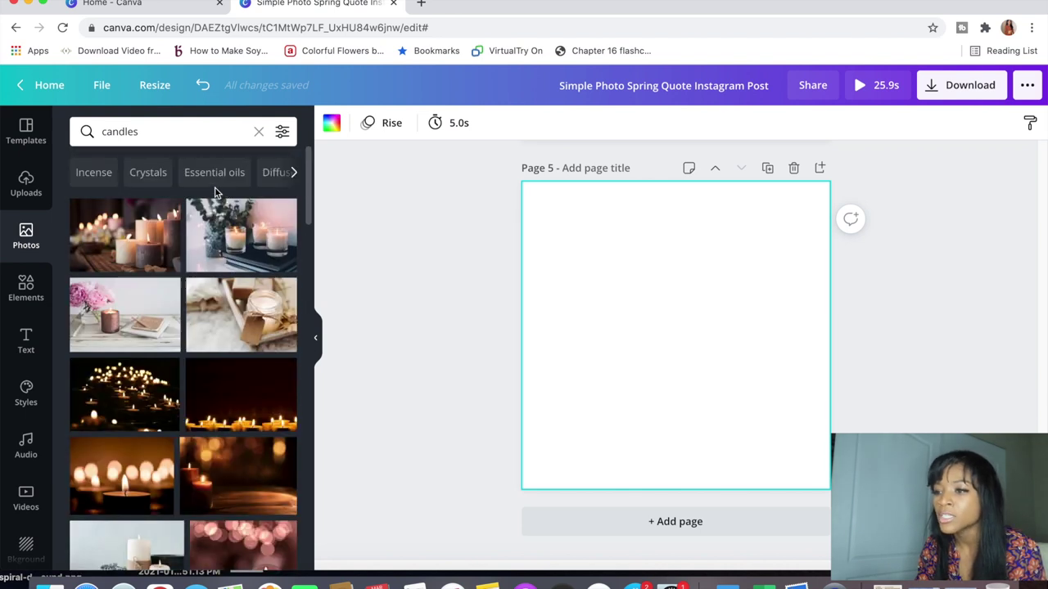
left_click(157, 136)
key("super+a")
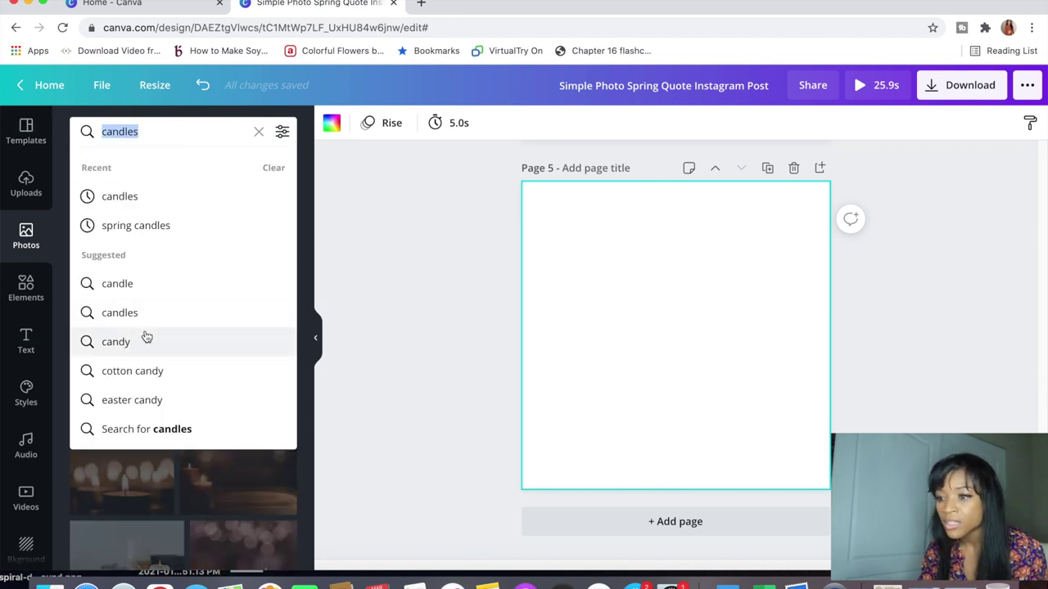
type("spring")
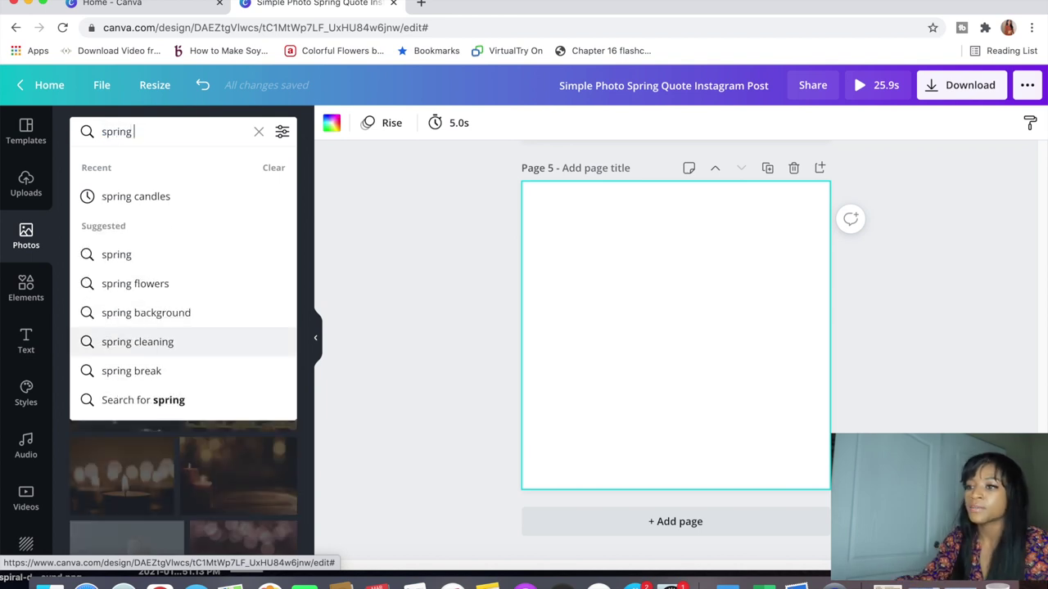
key("Return")
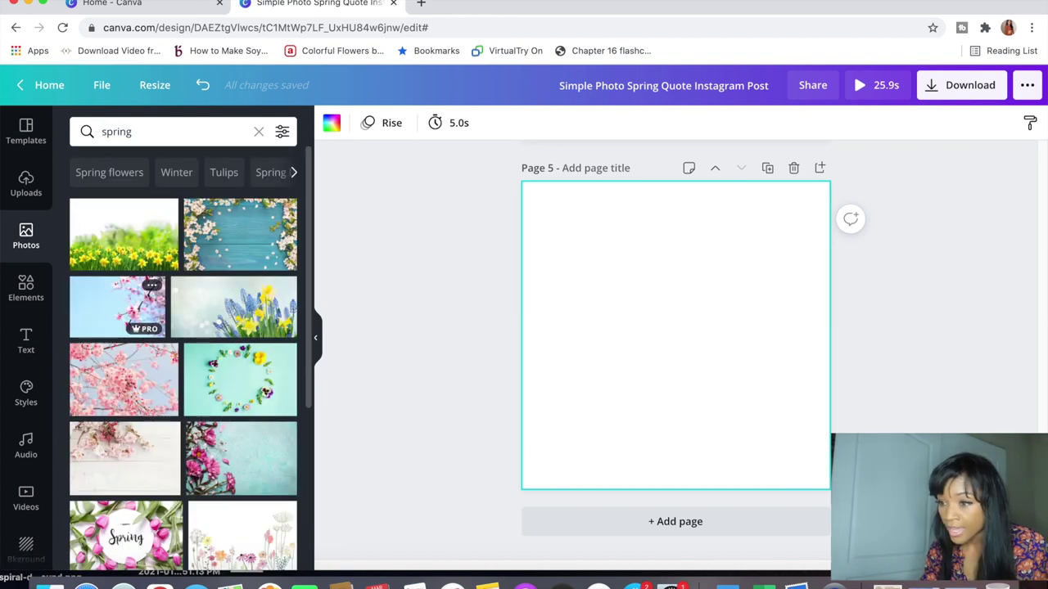
Browse the spring results and add the pink blossom photo to page 5.
scroll(166, 385, "down", 5)
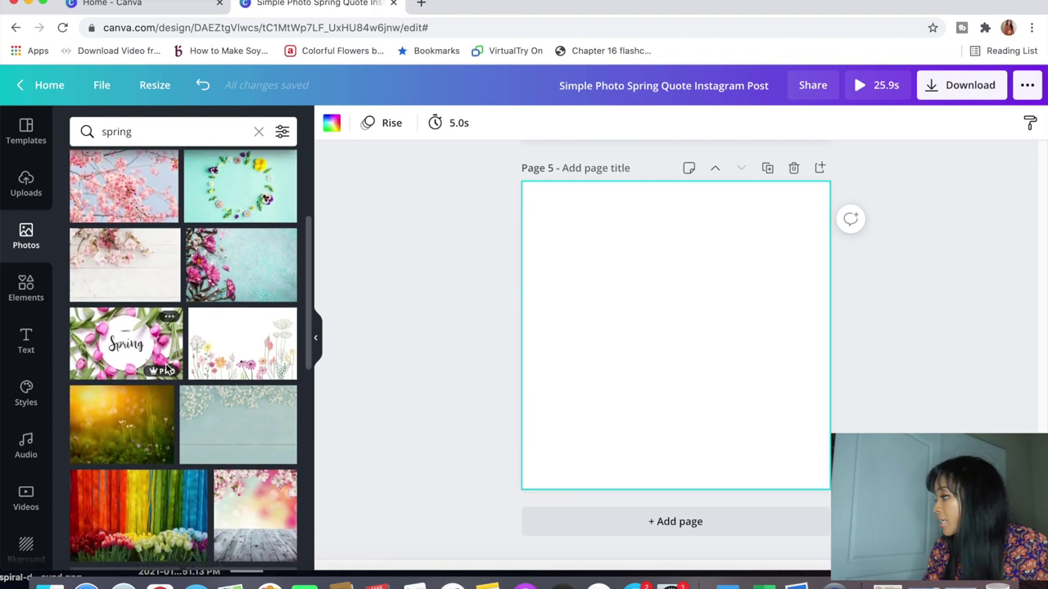
scroll(166, 370, "down", 4)
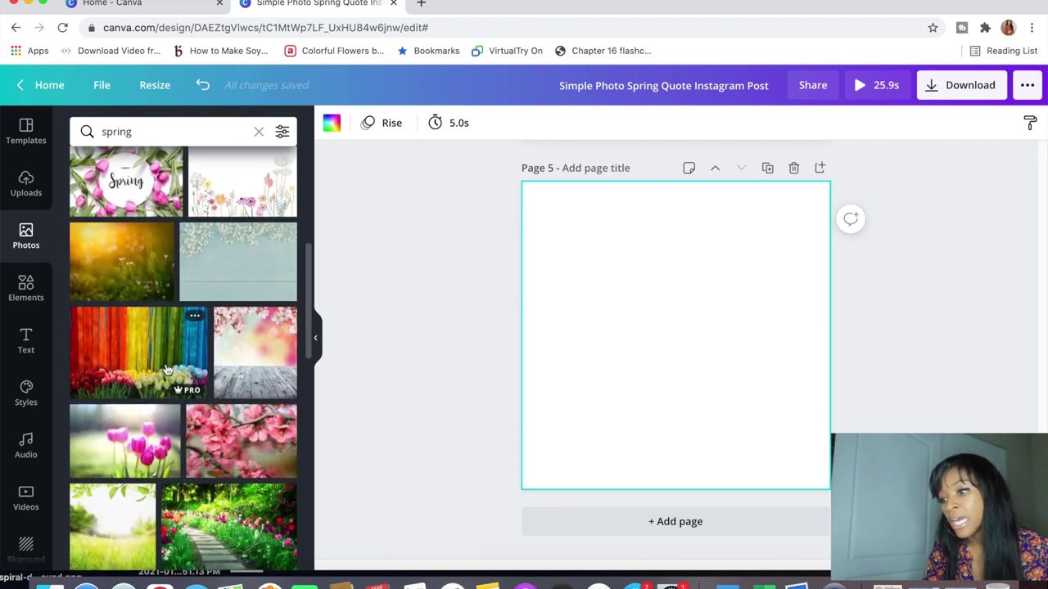
scroll(166, 370, "down", 6)
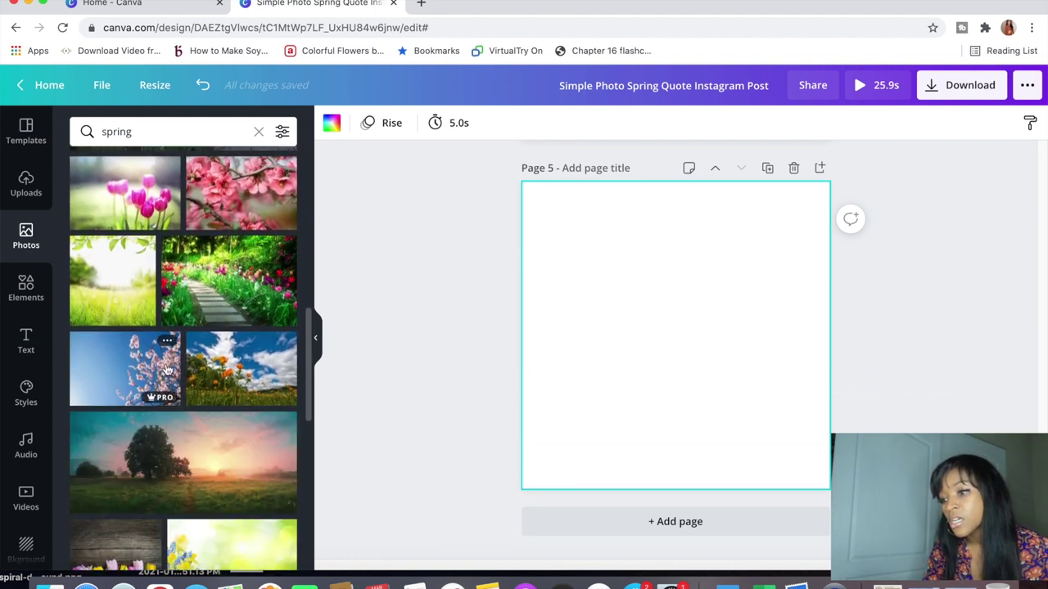
scroll(166, 370, "down", 4)
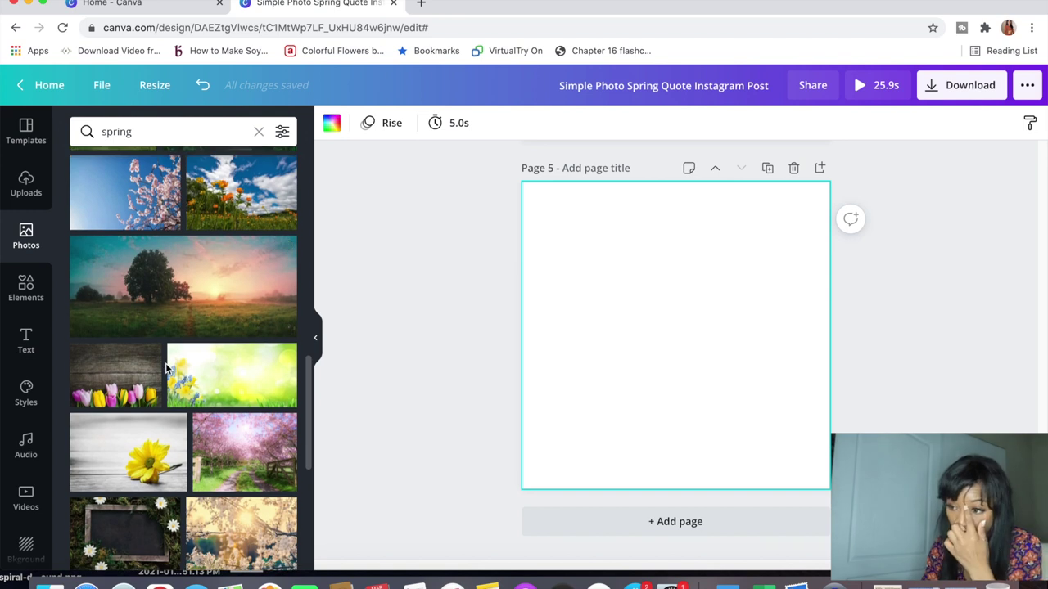
scroll(166, 370, "down", 8)
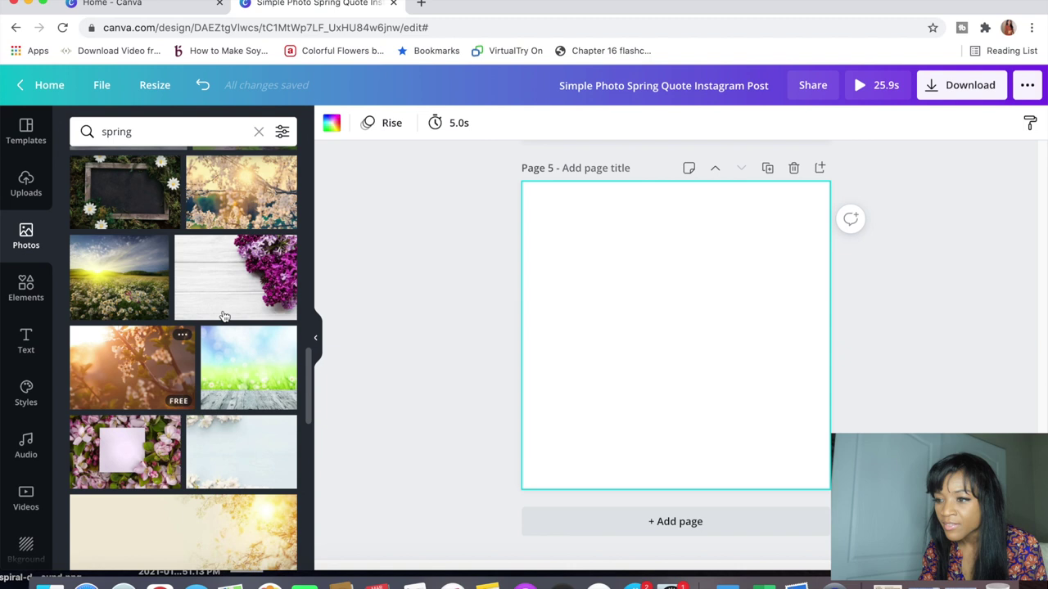
left_click(131, 450)
Enlarge the pink blossom photo to cover the whole of page 5.
left_click_drag(798, 253, 913, 175)
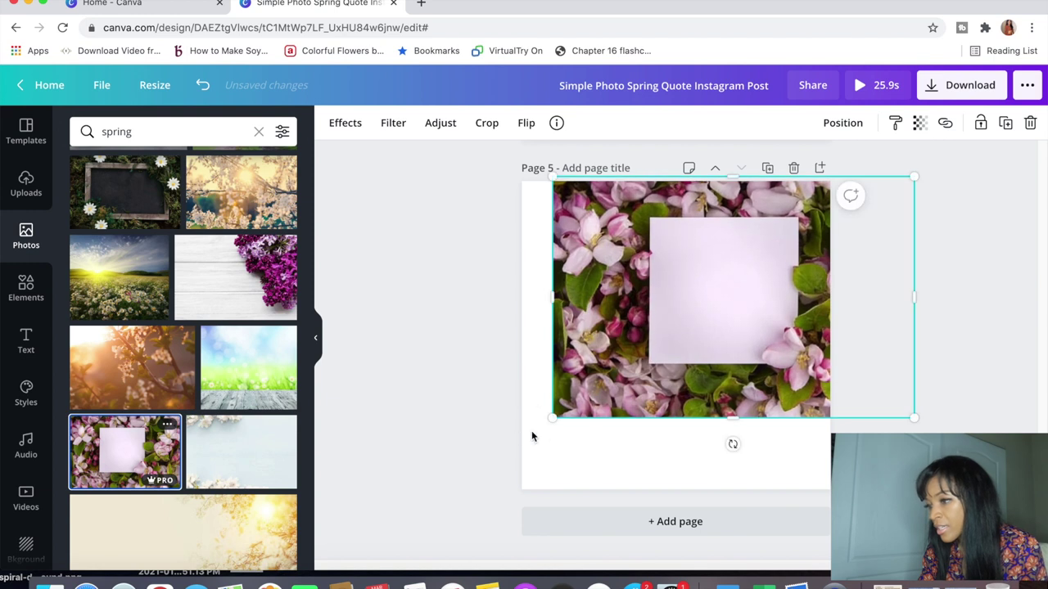
left_click_drag(552, 422, 464, 476)
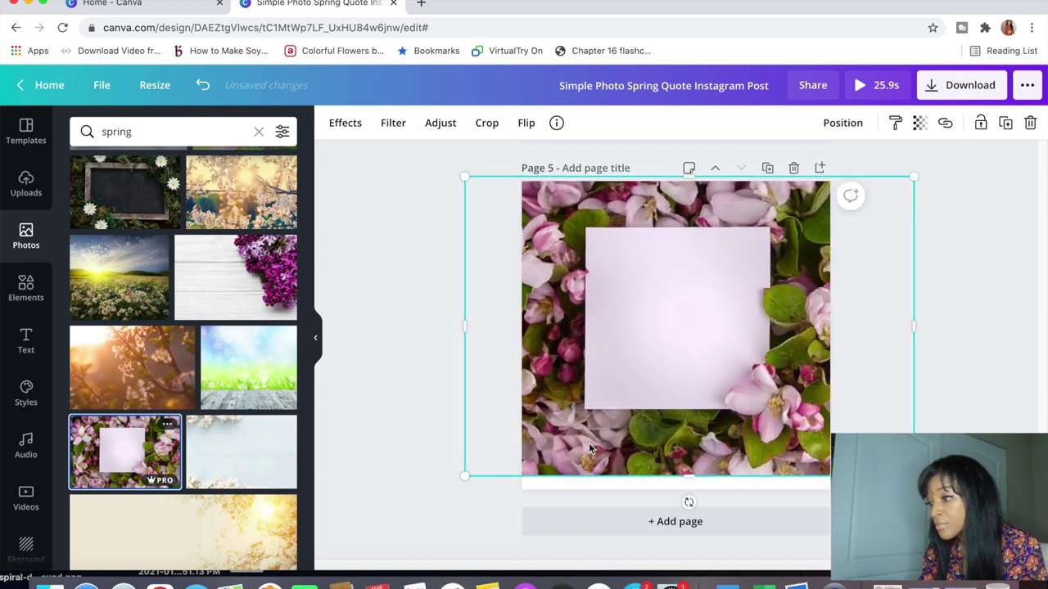
left_click_drag(688, 498, 685, 512)
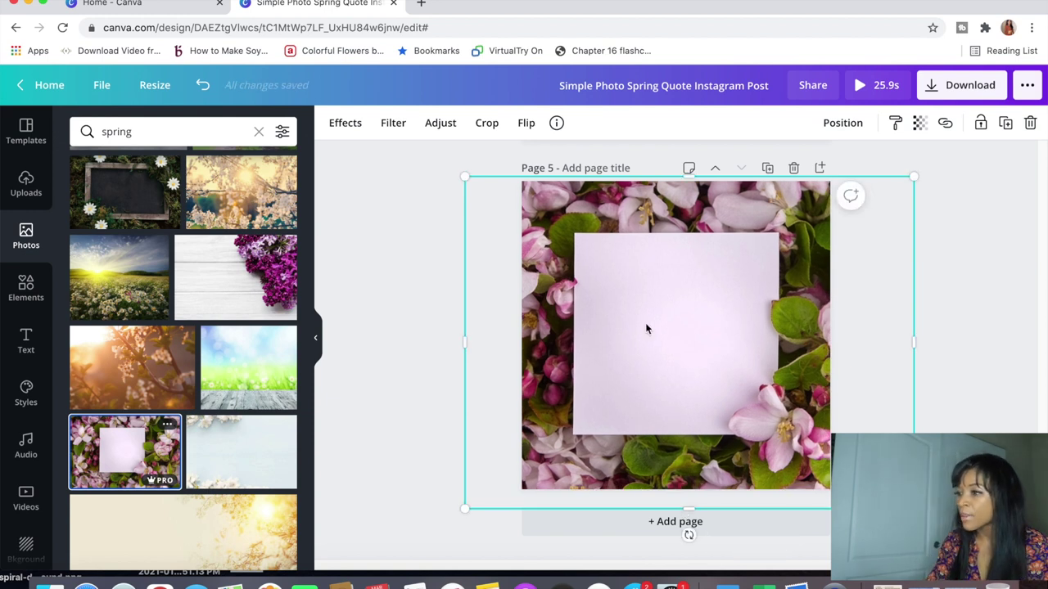
key("XF86MonBrightnessDown")
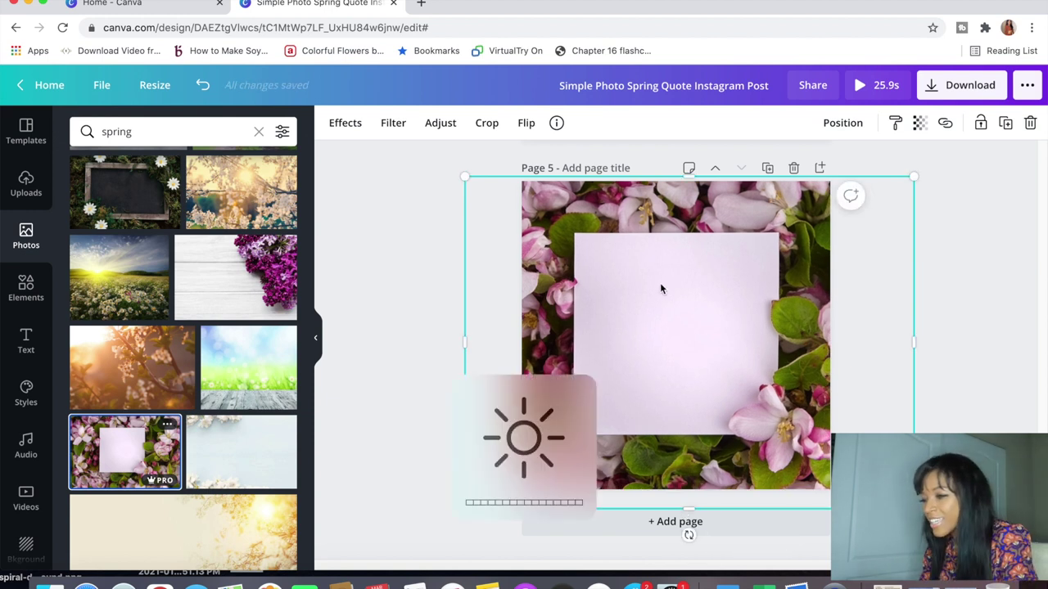
left_click(975, 171)
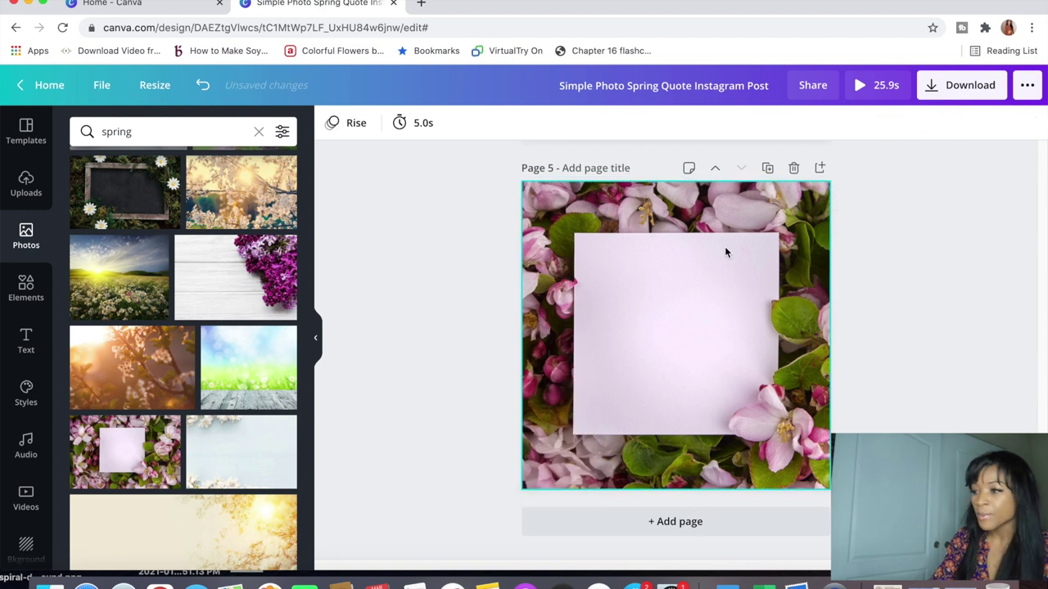
scroll(724, 246, "up", 2)
scroll(725, 246, "up", 5)
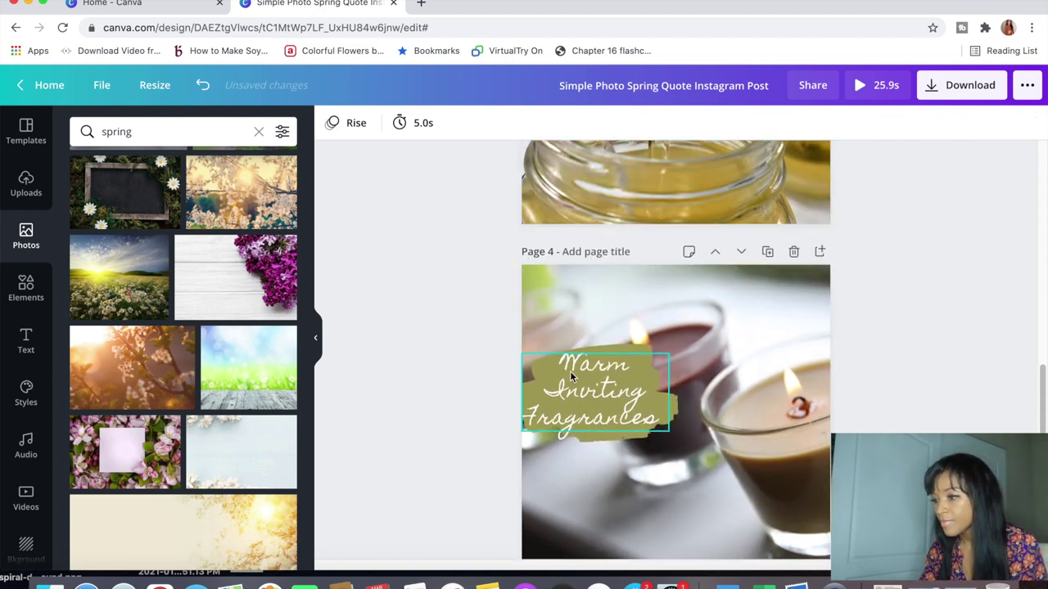
Paste a copy of page 4's 'Warm Inviting Fragrances' text onto page 5.
left_click(593, 379)
scroll(593, 378, "down", 5)
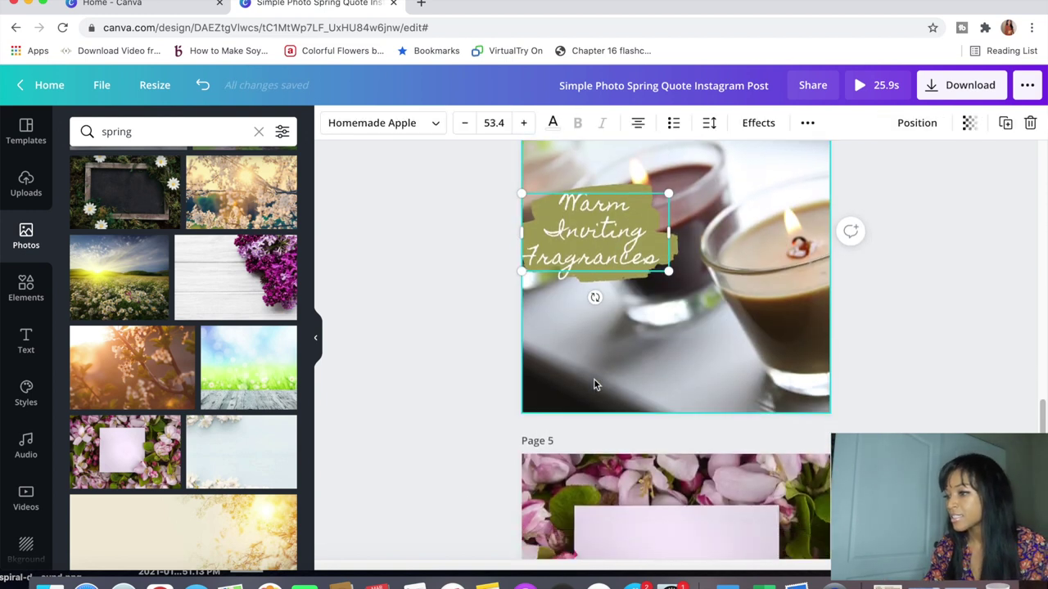
left_click(645, 473)
key("super+v")
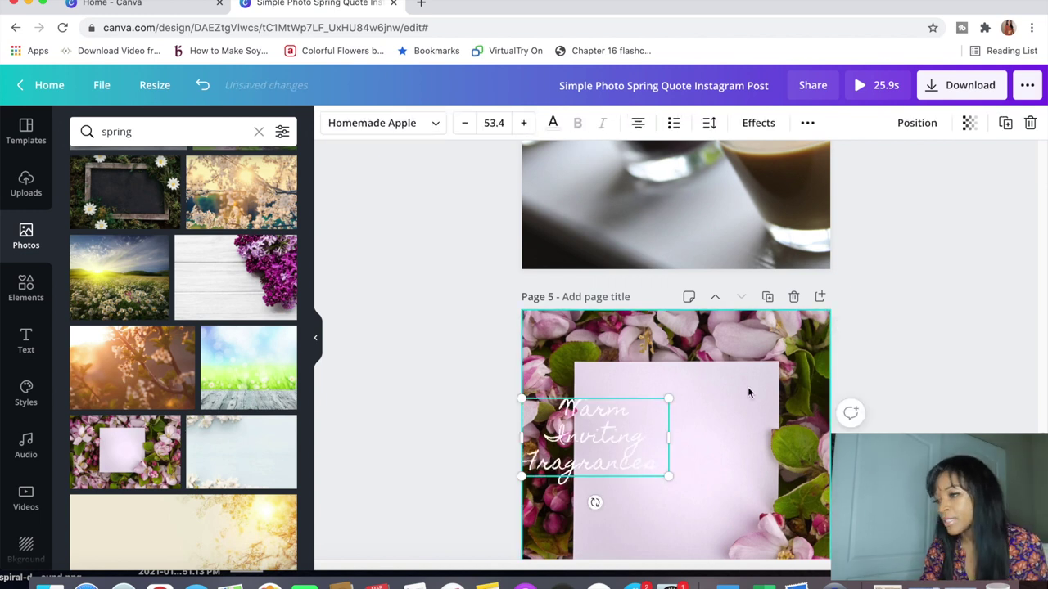
left_click(703, 400)
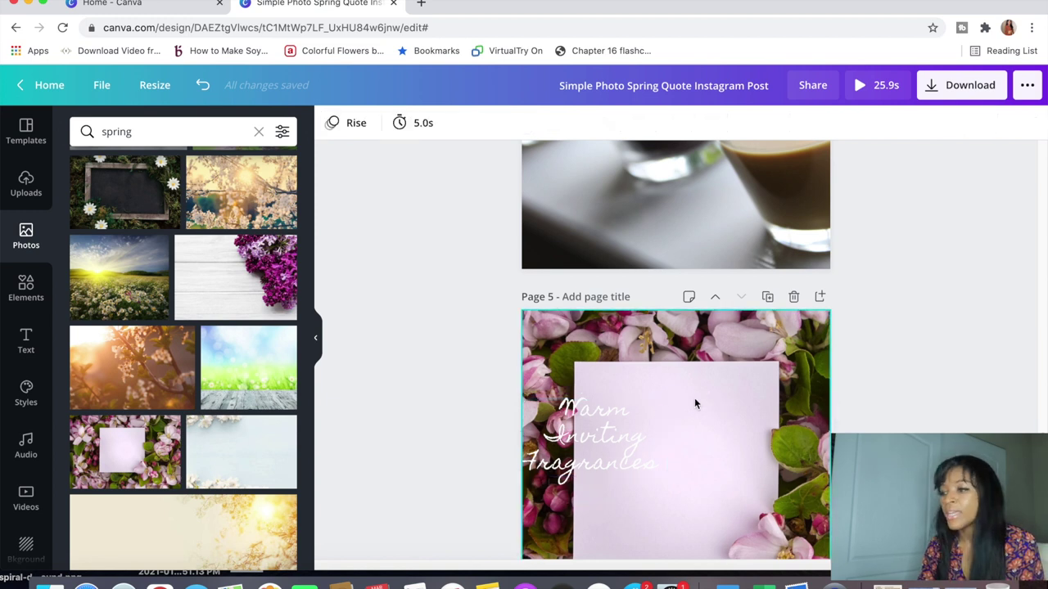
left_click(609, 412)
Delete the pasted text and the blossom photo from page 5.
key("Delete")
left_click(613, 413)
key("Delete")
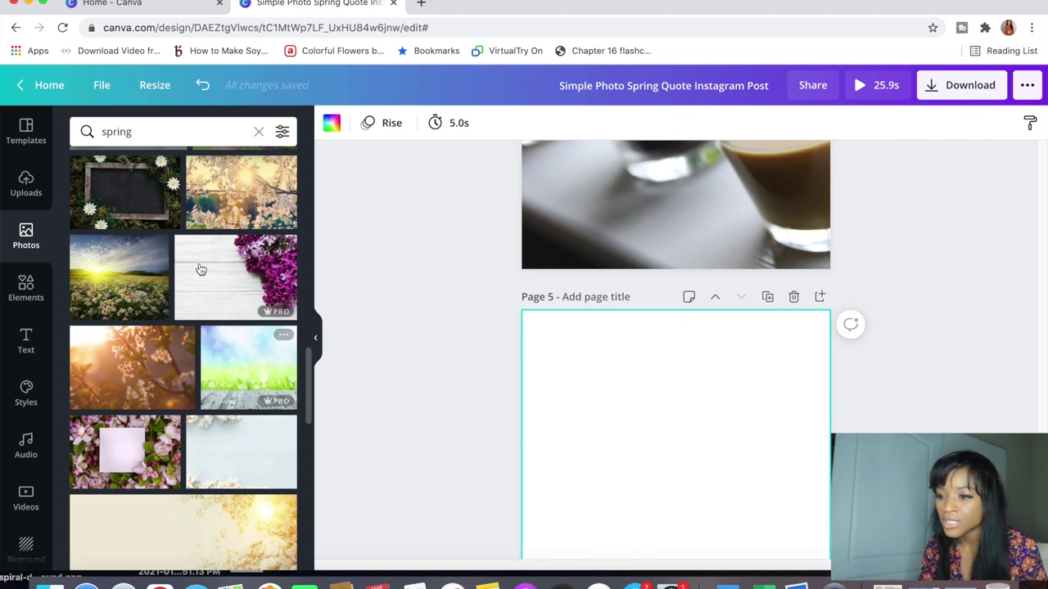
scroll(199, 270, "up", 10)
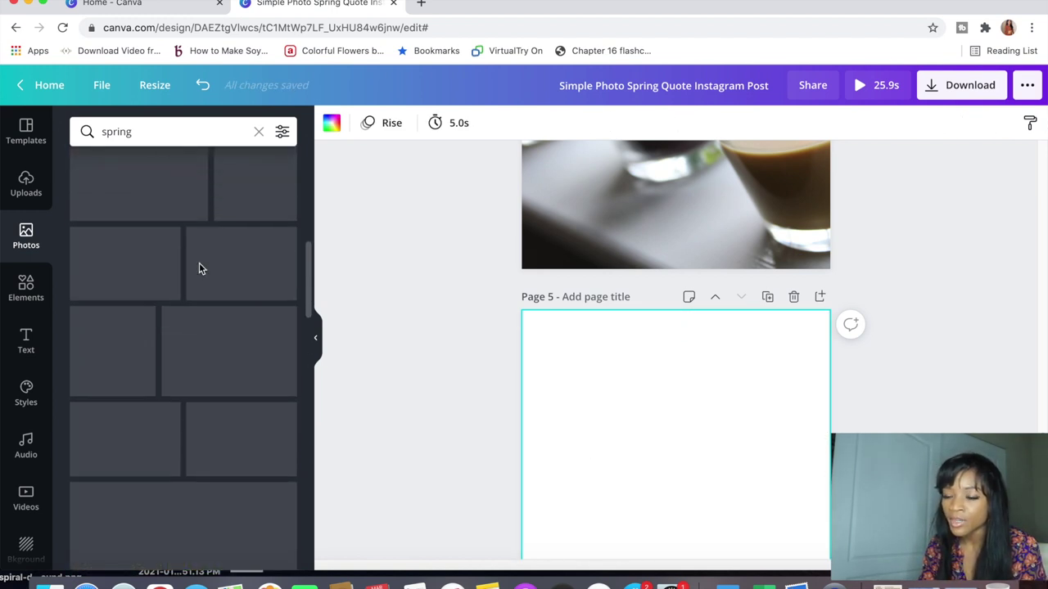
scroll(199, 266, "up", 3)
scroll(199, 270, "up", 5)
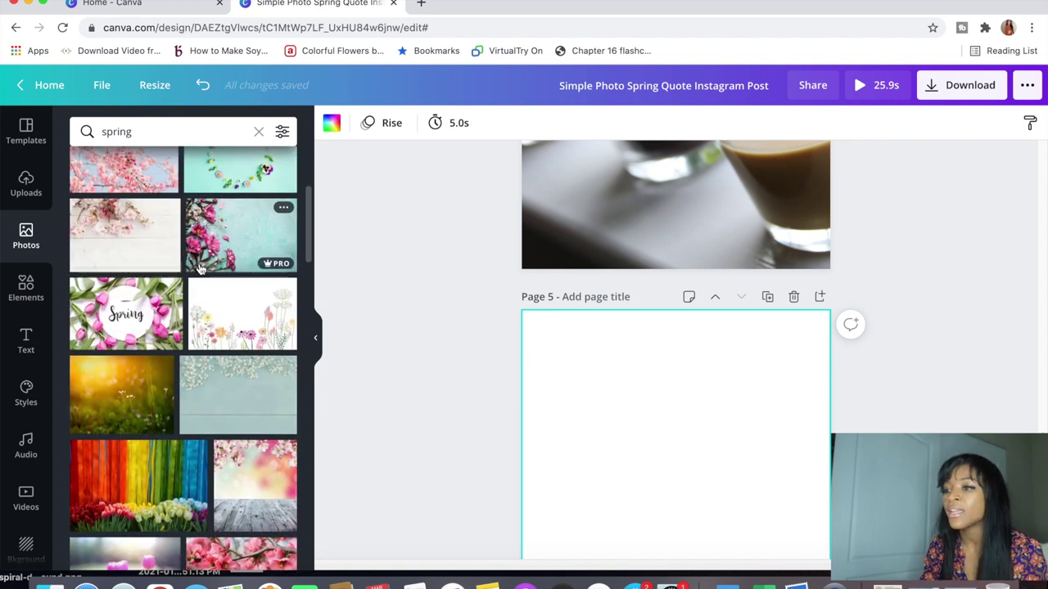
Add the teal pink-flower photo to page 5 and stretch it to fill the page.
left_click(220, 233)
scroll(524, 335, "down", 2)
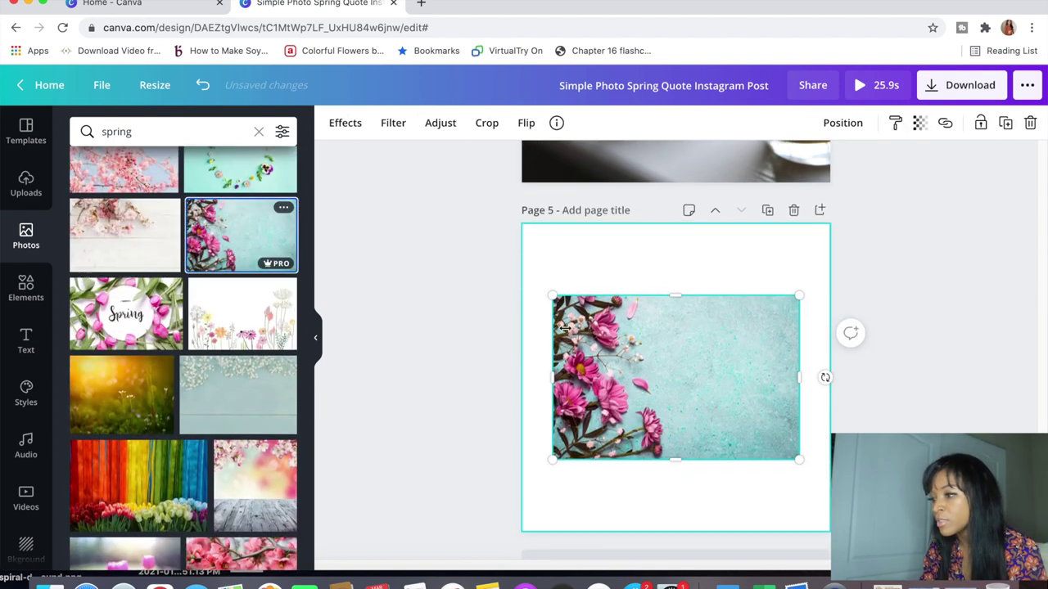
left_click_drag(799, 292, 889, 222)
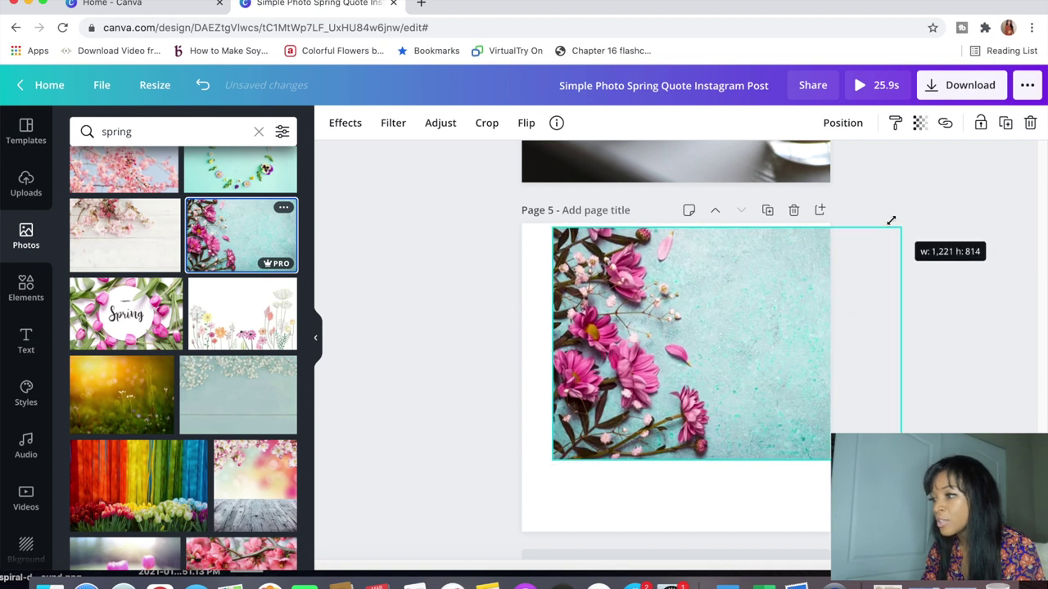
left_click_drag(531, 464, 482, 470)
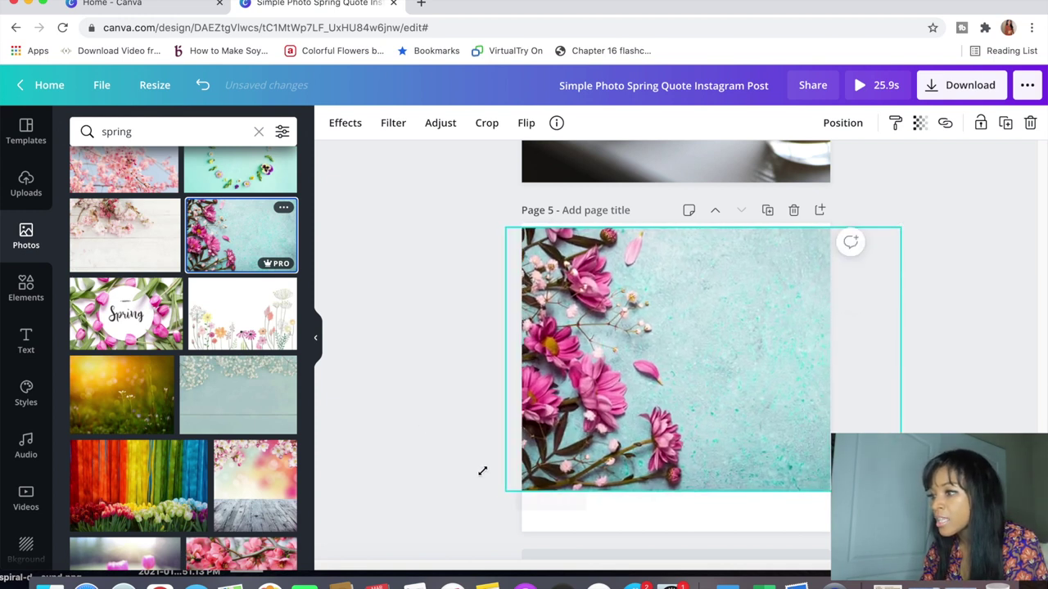
left_click_drag(700, 511, 700, 531)
left_click_drag(696, 232, 697, 216)
left_click(958, 302)
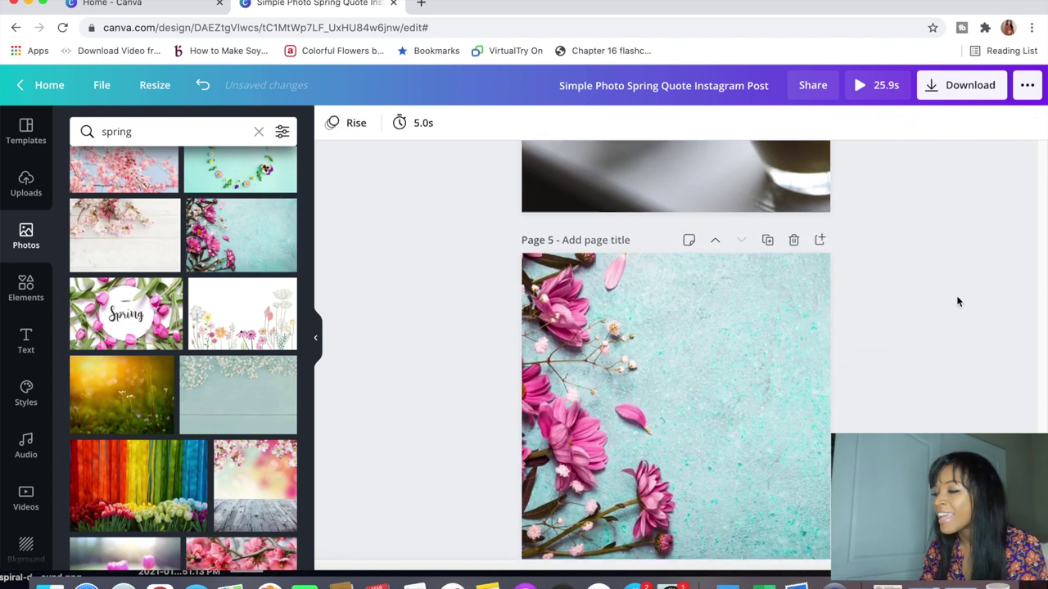
scroll(957, 300, "up", 5)
Paste another copy of the caption onto page 5, moved up and right.
left_click(595, 349)
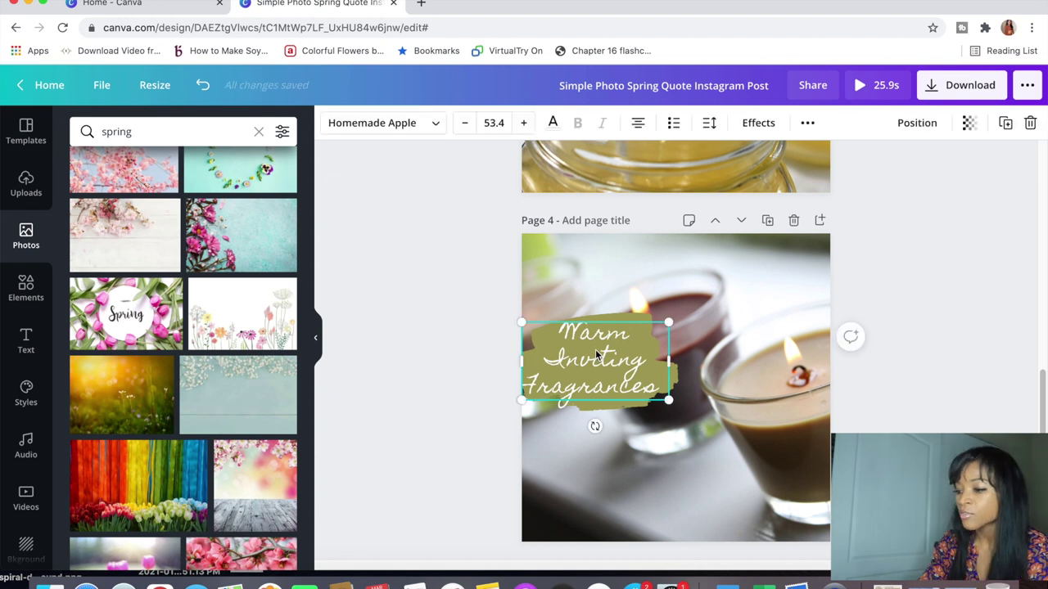
scroll(595, 349, "down", 5)
left_click(677, 320)
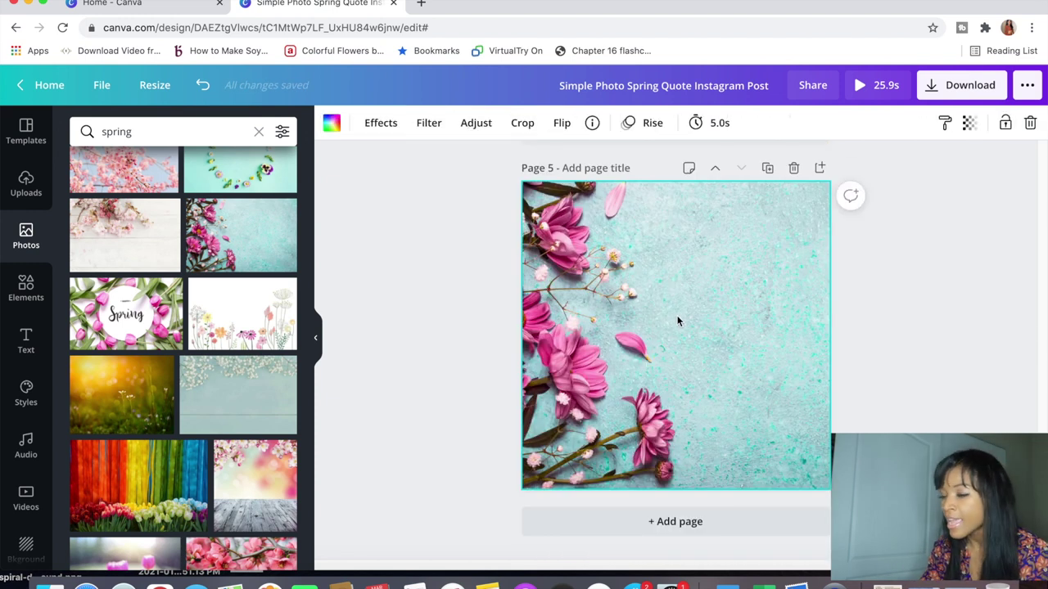
key("super+v")
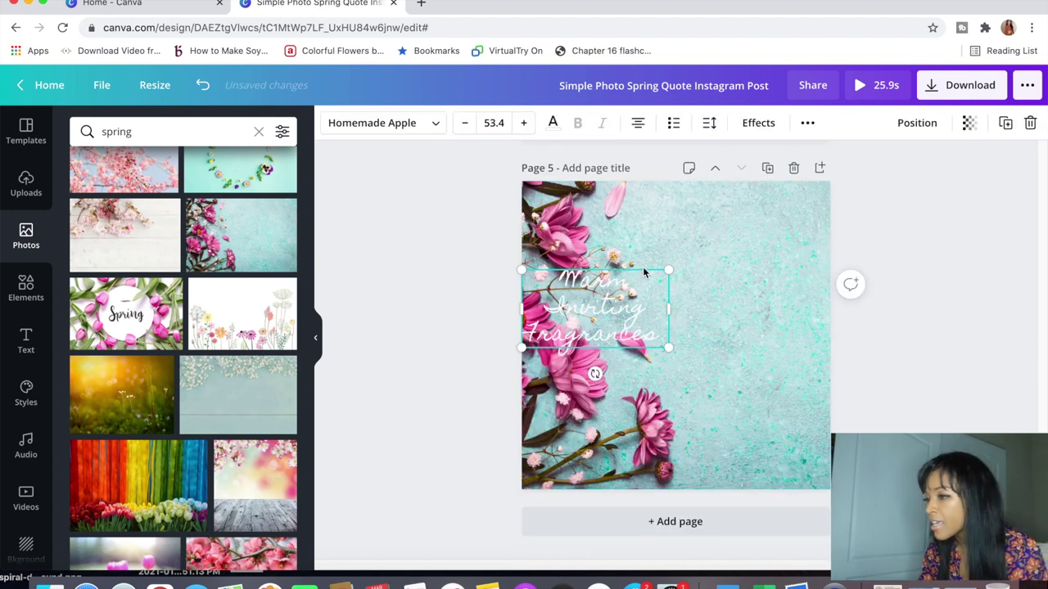
key("Escape")
left_click_drag(608, 327, 662, 268)
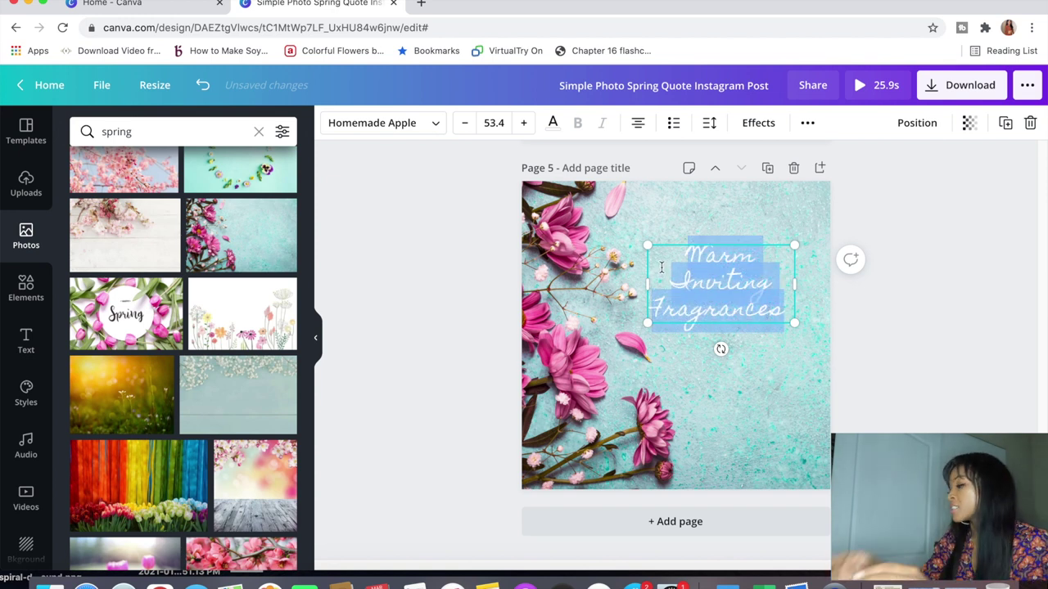
Retype it as 'Click th elink in bio to shop now!', enlarge to 63.7, shift slightly left.
type("Click th elink in")
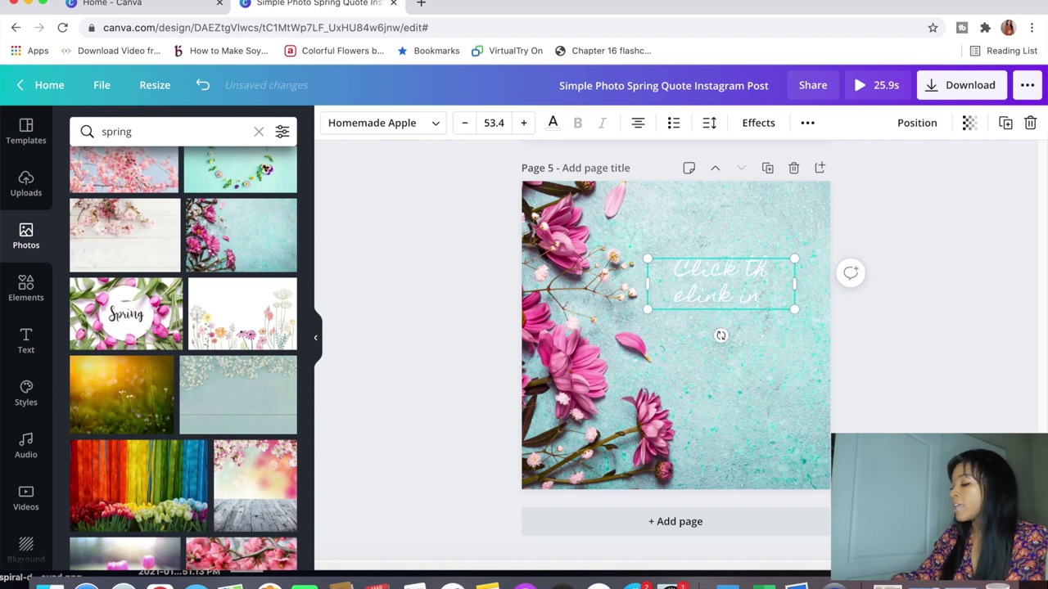
type("o to shop")
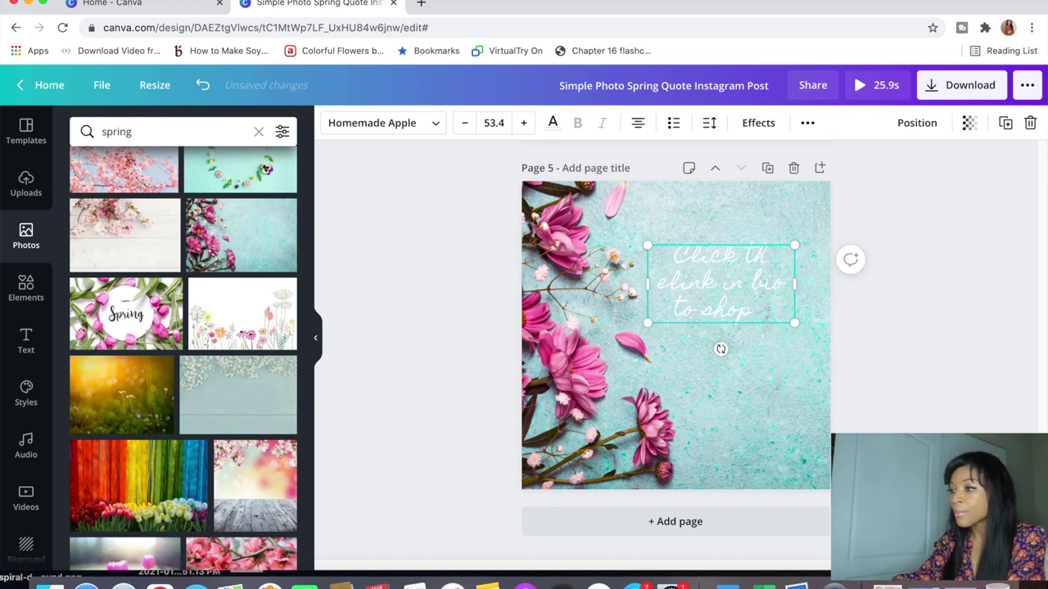
type(" now!")
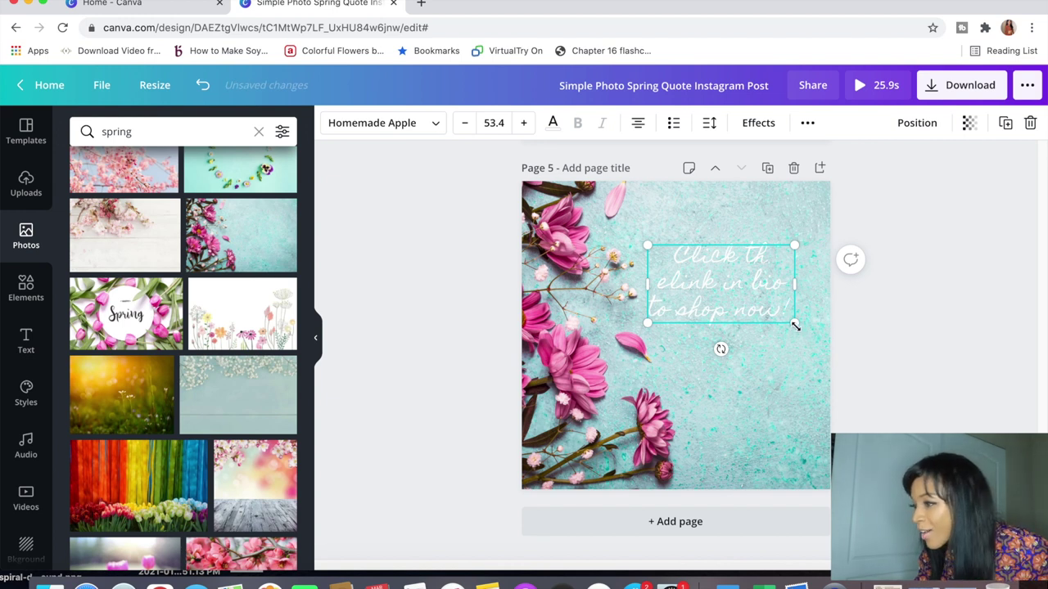
left_click_drag(810, 360, 813, 364)
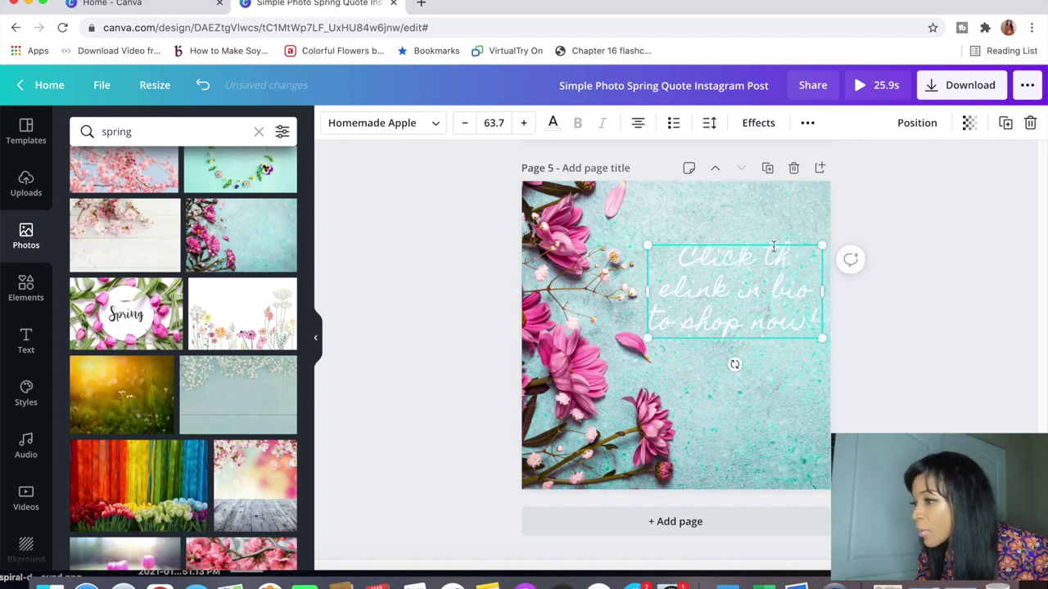
mouse_move(774, 243)
left_mouse_down()
mouse_move(751, 243)
mouse_move(767, 246)
left_mouse_up()
left_click(760, 401)
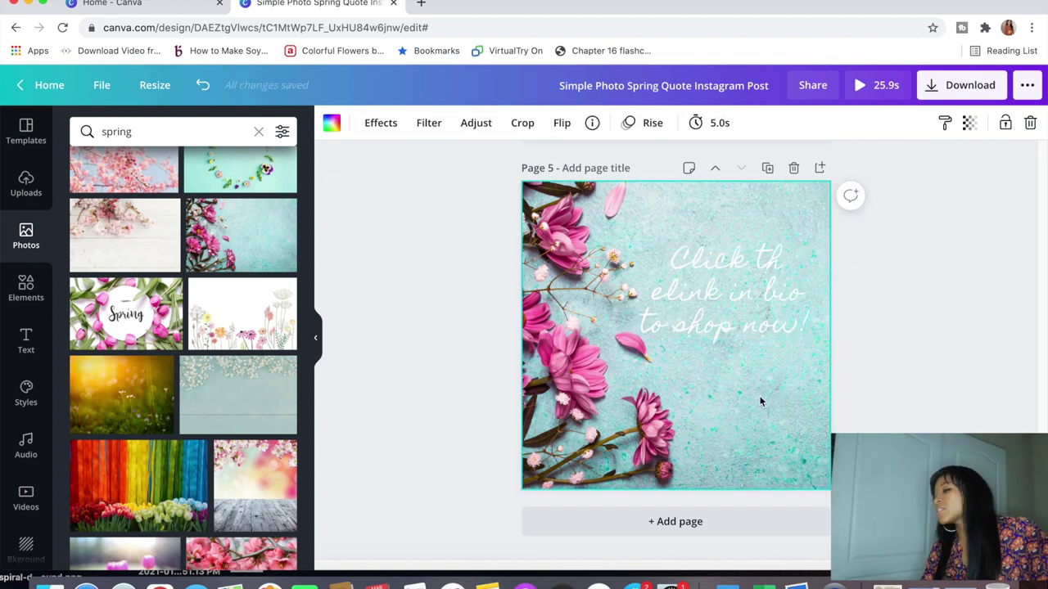
Paste page 4's olive brush stroke onto page 5, enlarged to 843×514 over the quote.
scroll(761, 400, "up", 6)
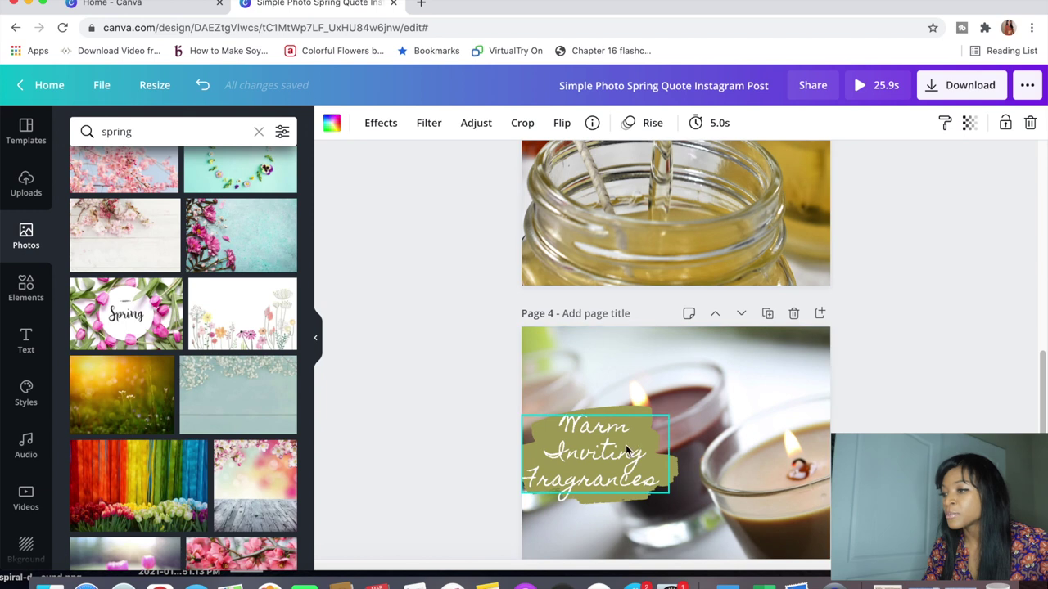
left_click(641, 422)
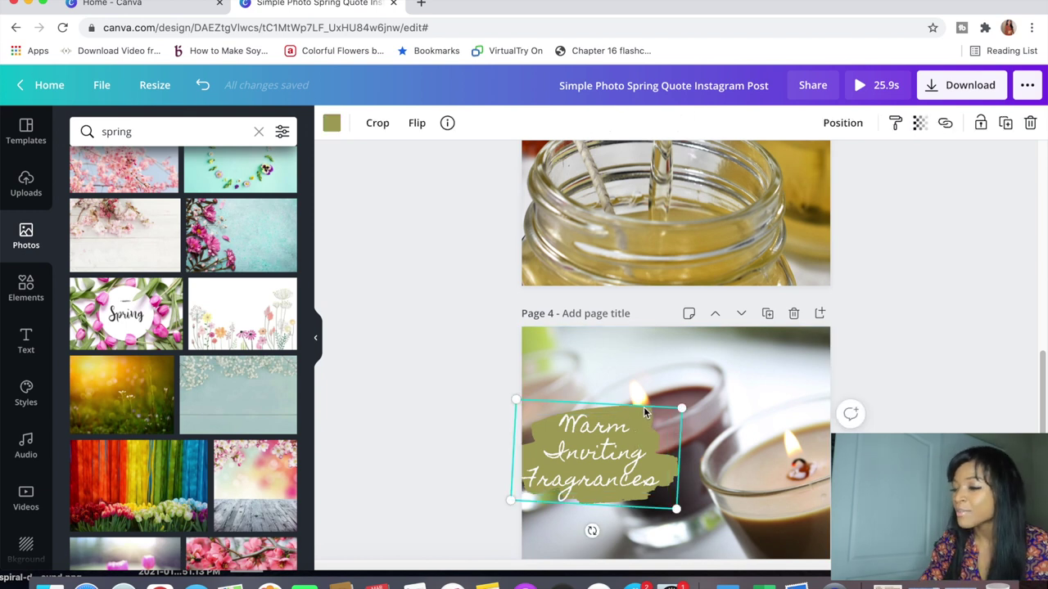
scroll(644, 412, "down", 6)
key("ctrl+v")
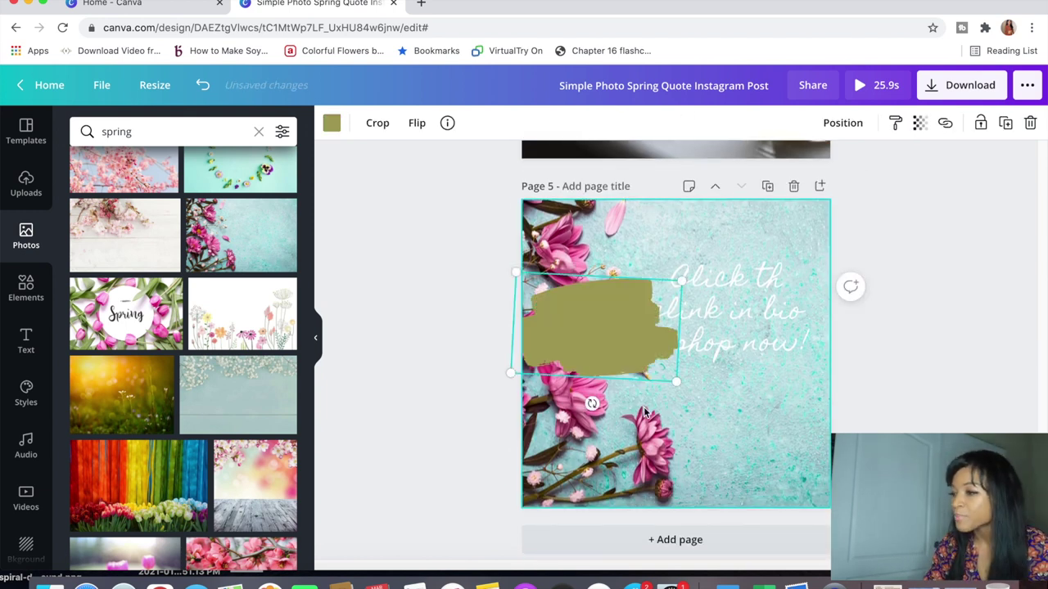
left_click_drag(678, 330, 781, 300)
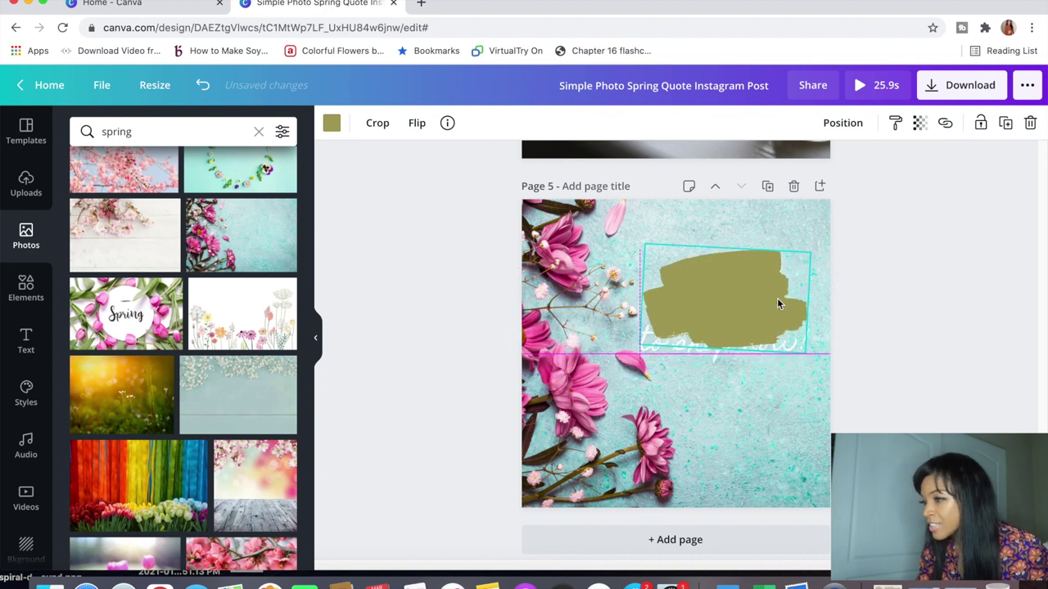
left_click_drag(577, 383, 602, 397)
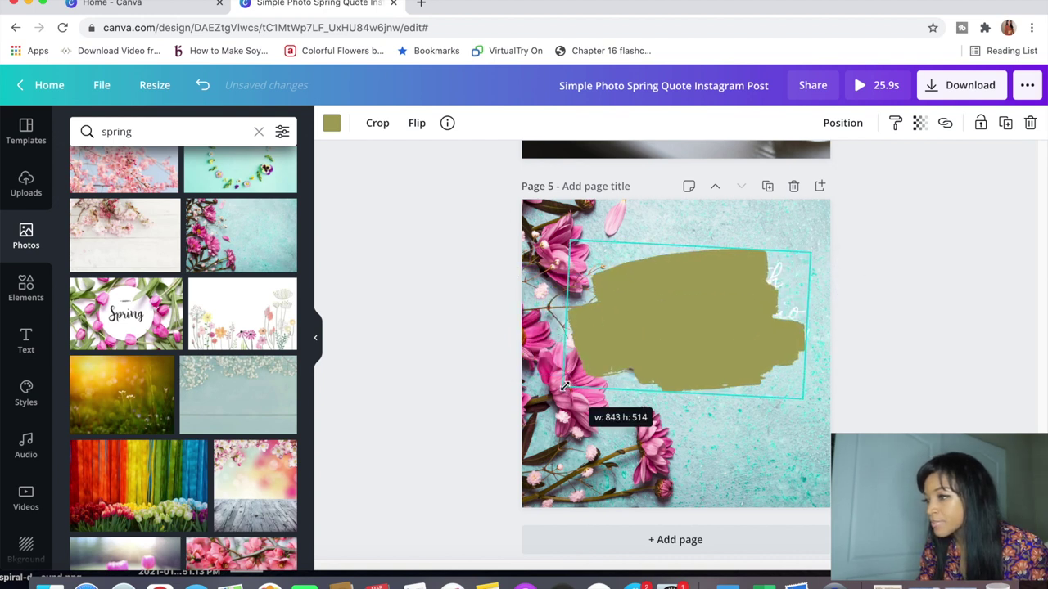
mouse_move(676, 354)
left_mouse_down()
mouse_move(703, 349)
mouse_move(690, 352)
left_mouse_up()
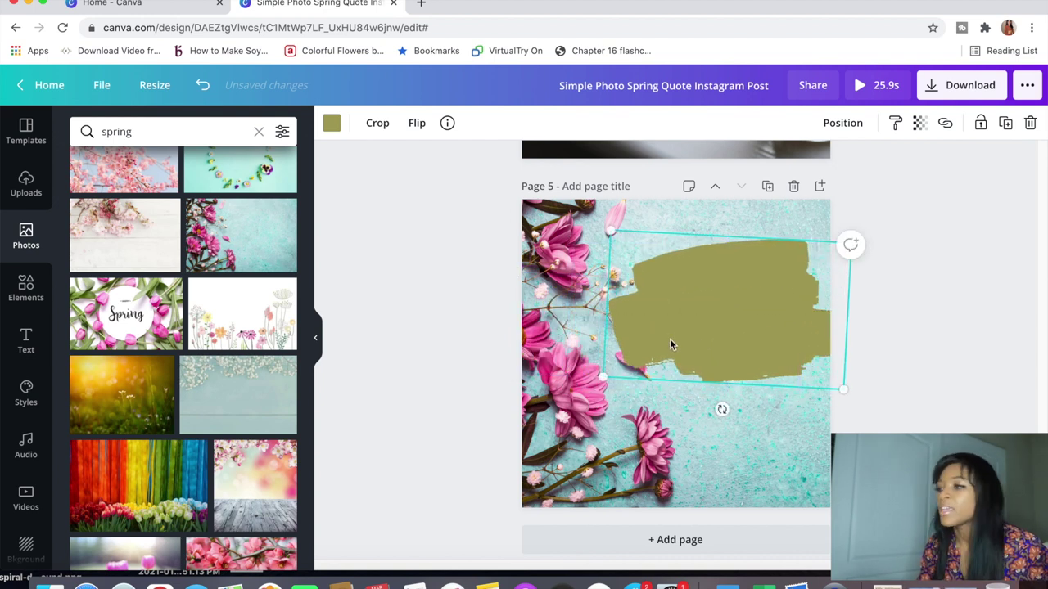
Recolour the brush stroke light teal, nudge it left, and send it behind the quote.
left_click(333, 123)
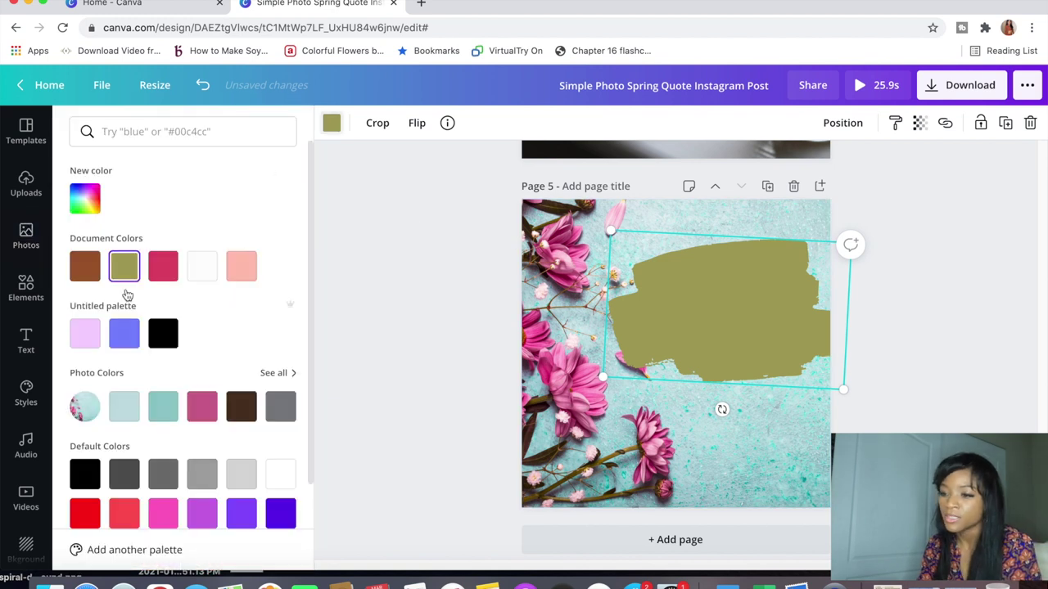
left_click(165, 410)
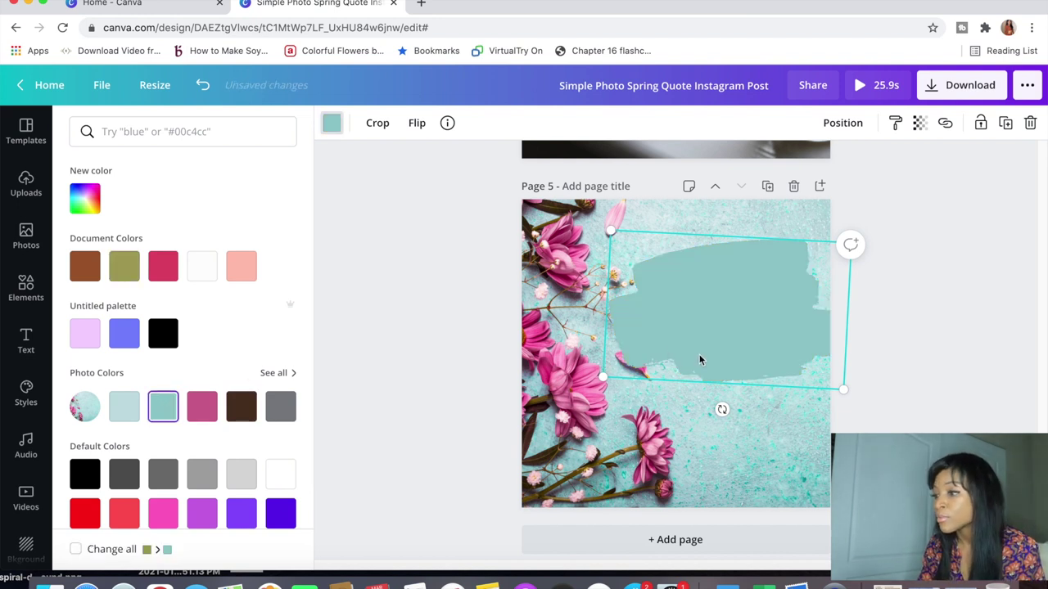
key("shift+Left")
key("shift+Left")
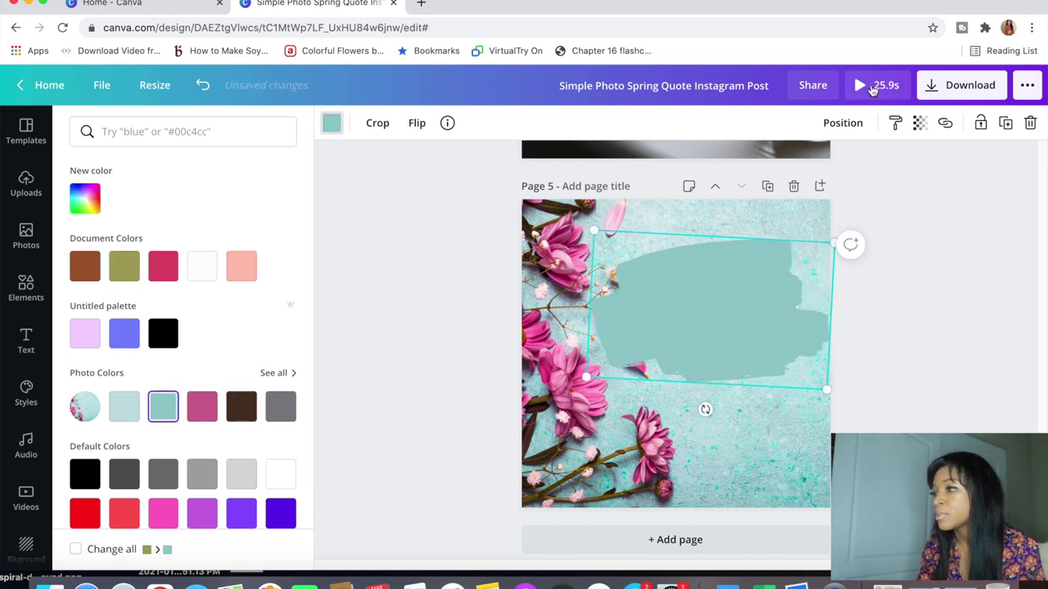
left_click(840, 125)
left_click(768, 168)
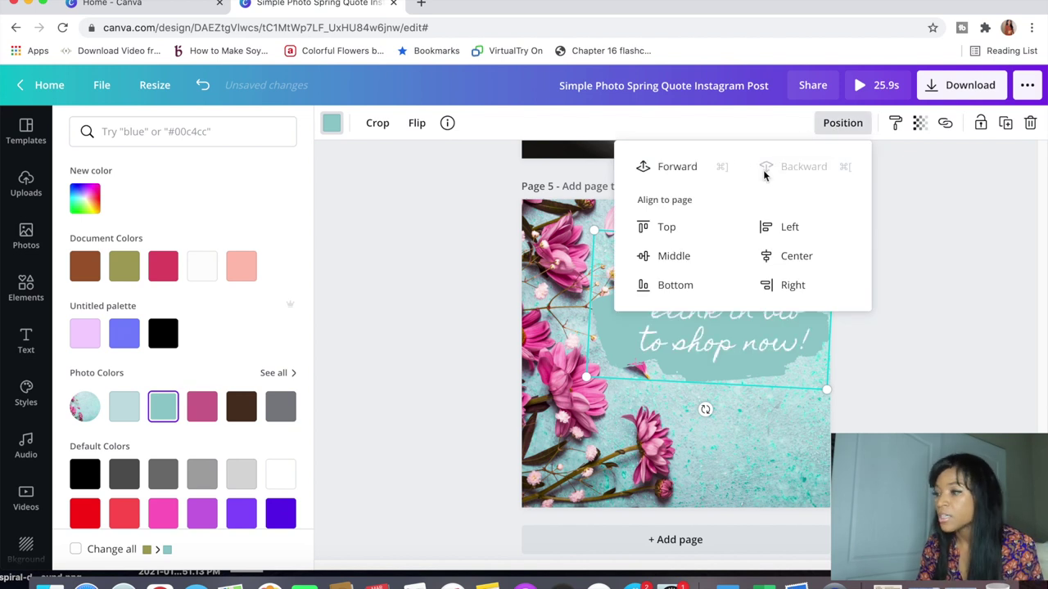
left_click(688, 354)
Shift the quote text slightly left and up.
left_click(701, 344)
left_click_drag(701, 343, 679, 340)
left_click(702, 383)
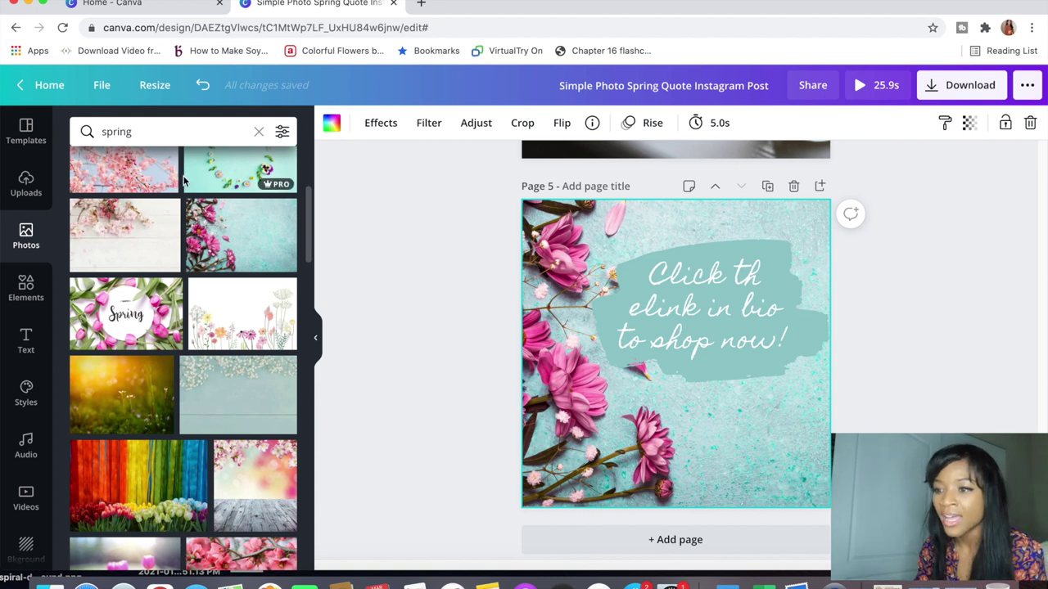
Search the Elements library for 'star animated'.
left_click(27, 289)
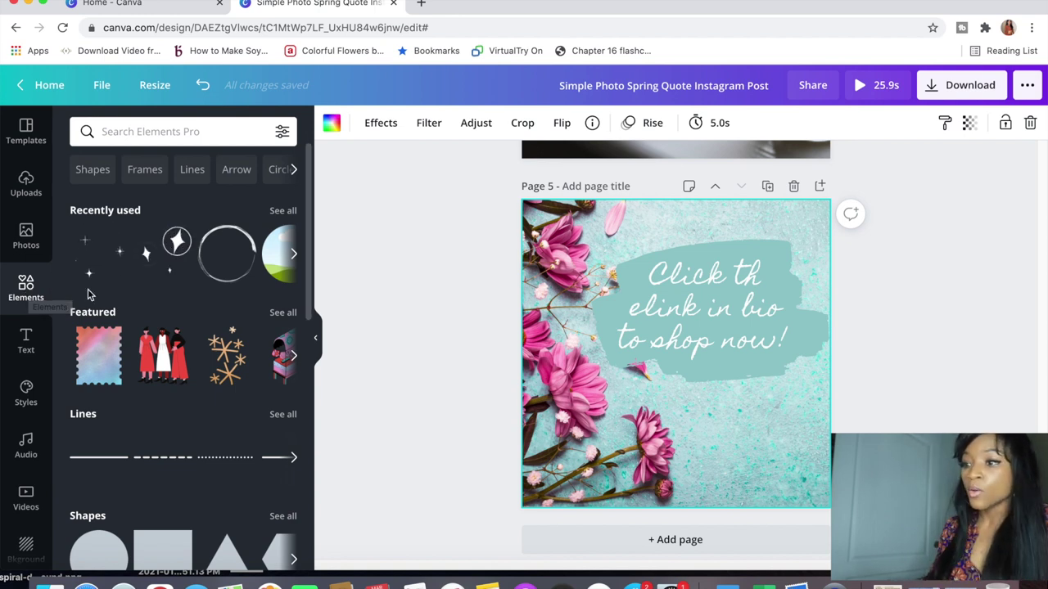
left_click(128, 132)
type("st")
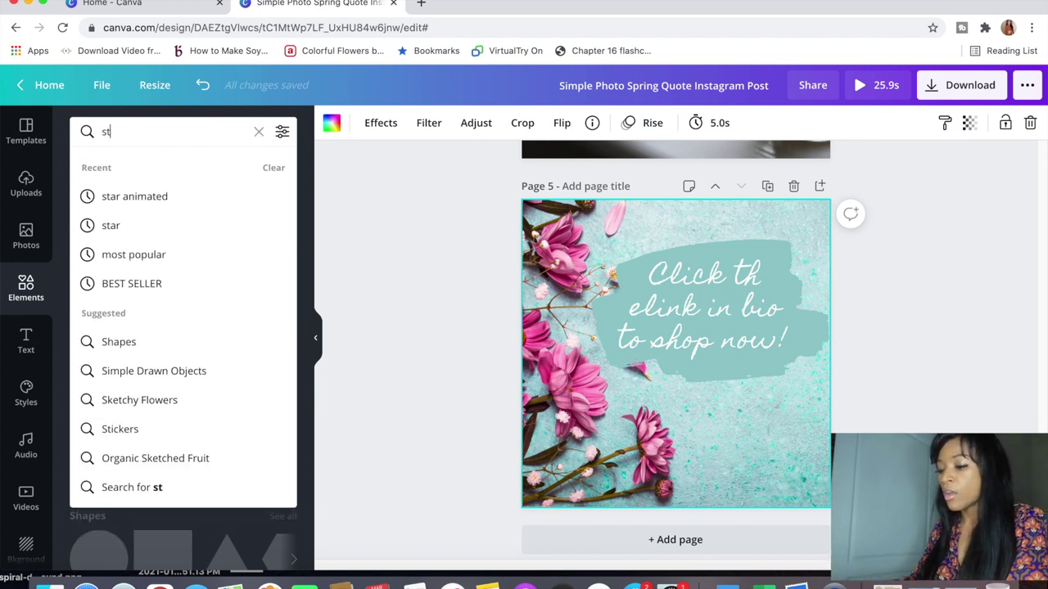
type("ar animan")
key("BackSpace")
type("te")
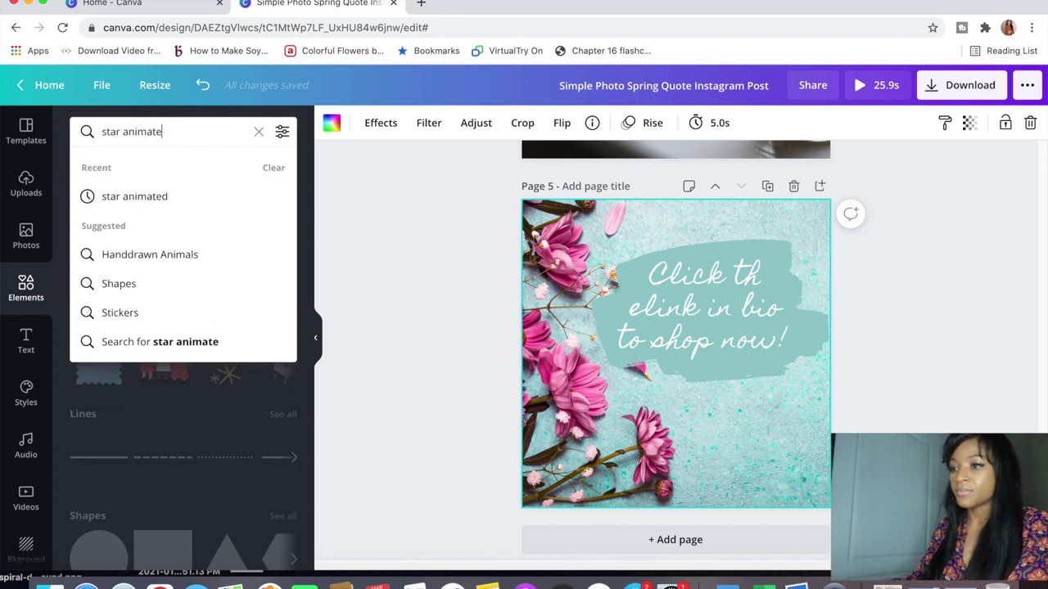
type("d")
left_click(140, 199)
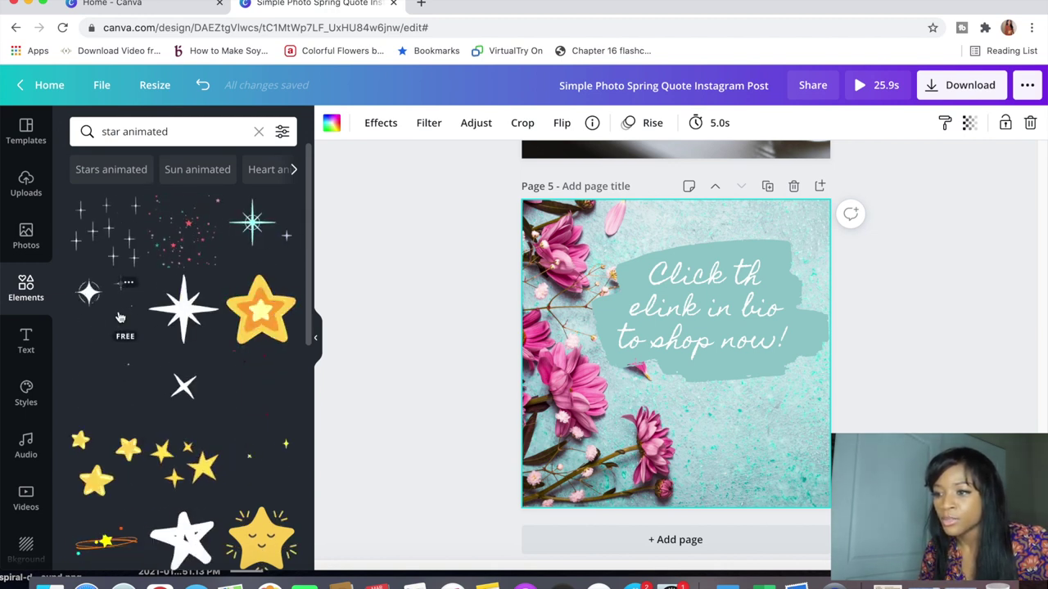
Add the animated sparkle stars graphic to page 5.
left_click(120, 318)
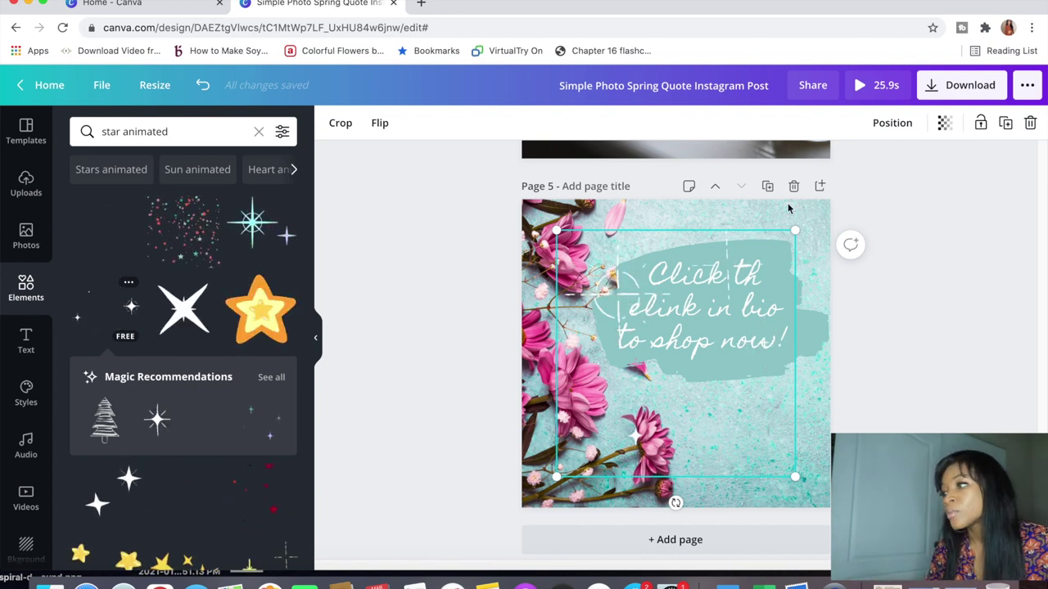
scroll(948, 185, "up", 15)
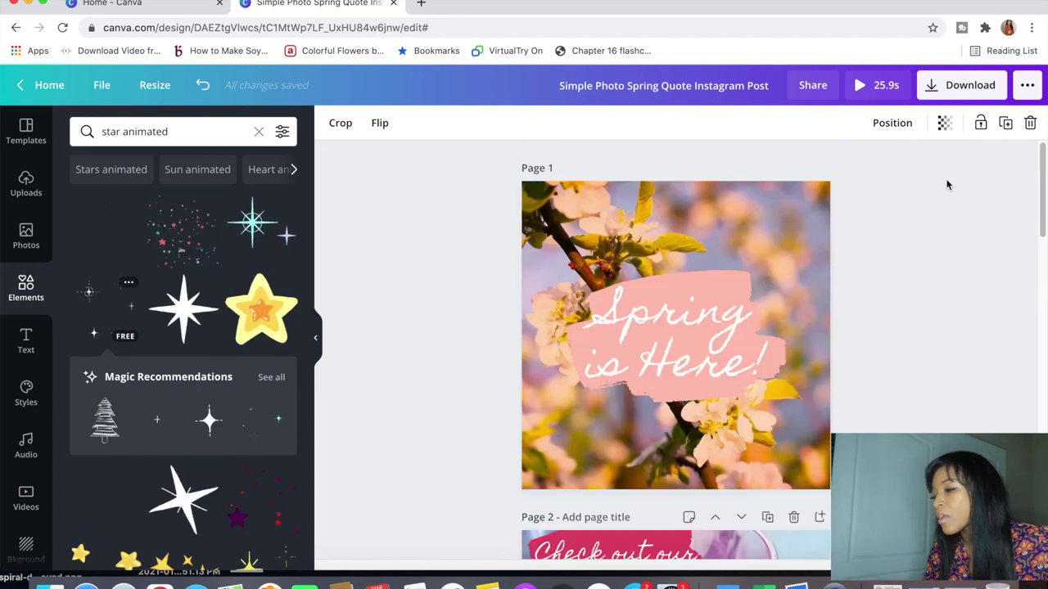
scroll(946, 178, "down", 15)
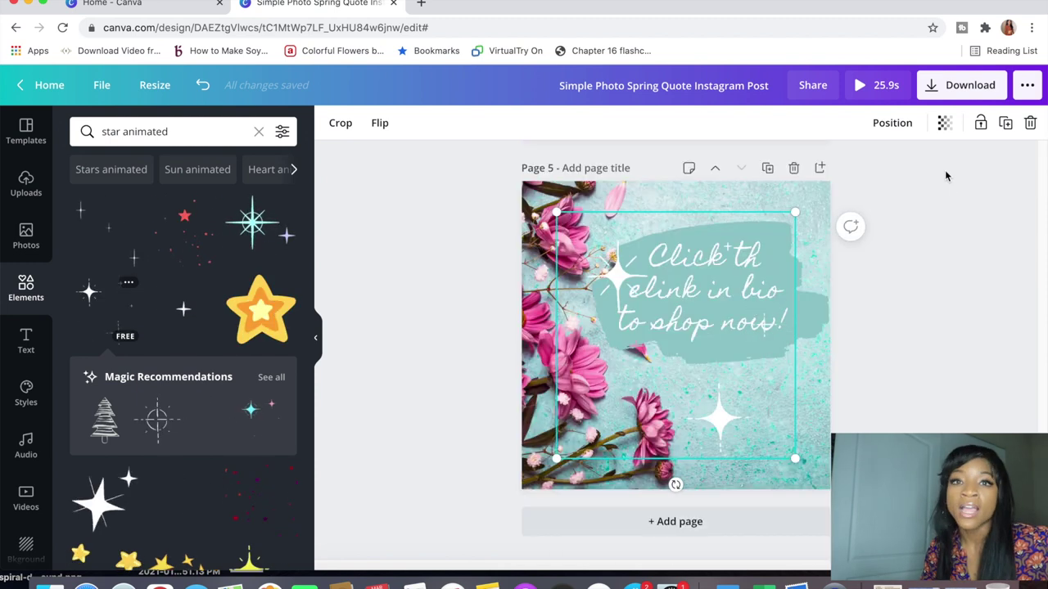
left_click(885, 85)
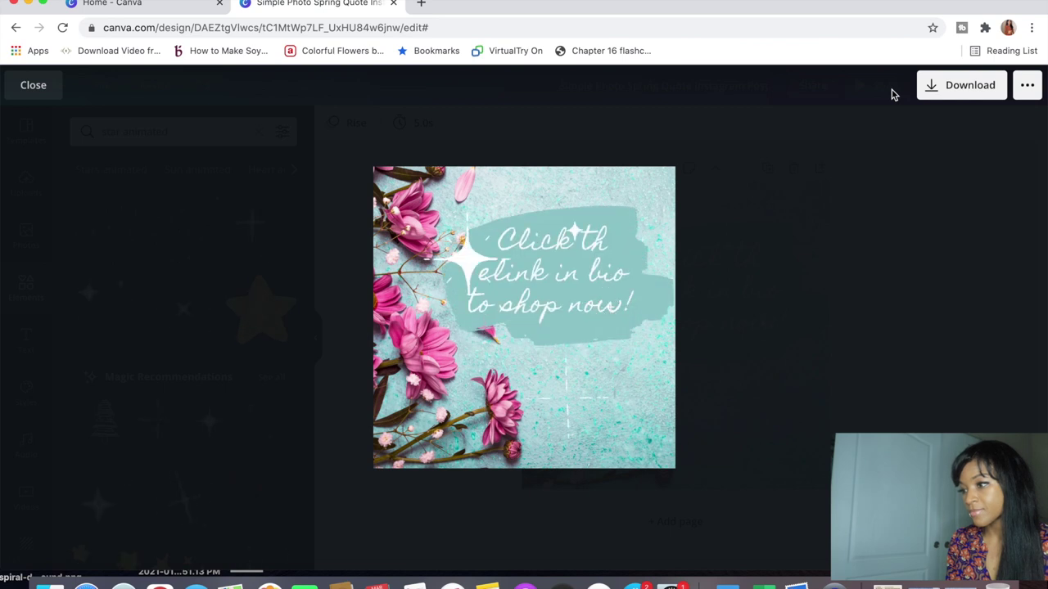
left_click(893, 222)
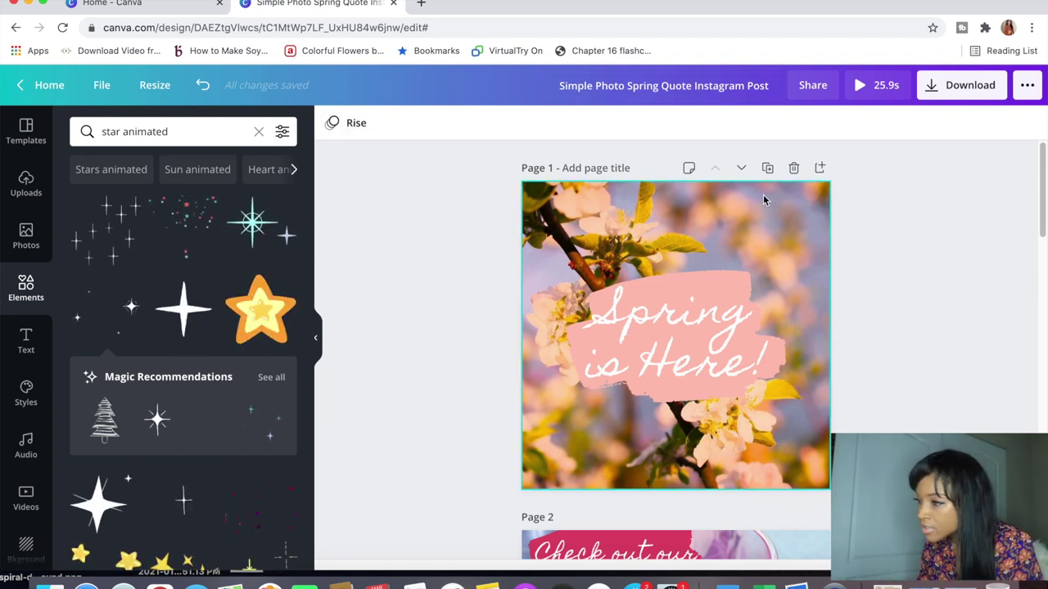
left_click(766, 225)
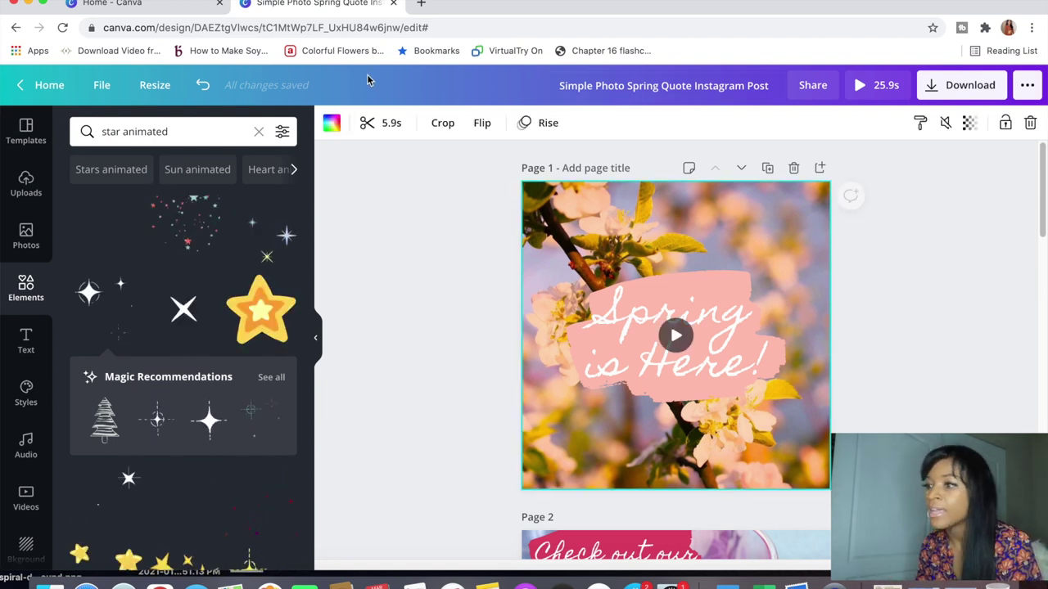
Try the Block, Fade, Pan, Tumble and Zoom page animations, apply Rise to page 1, then view the home tab.
left_click(542, 123)
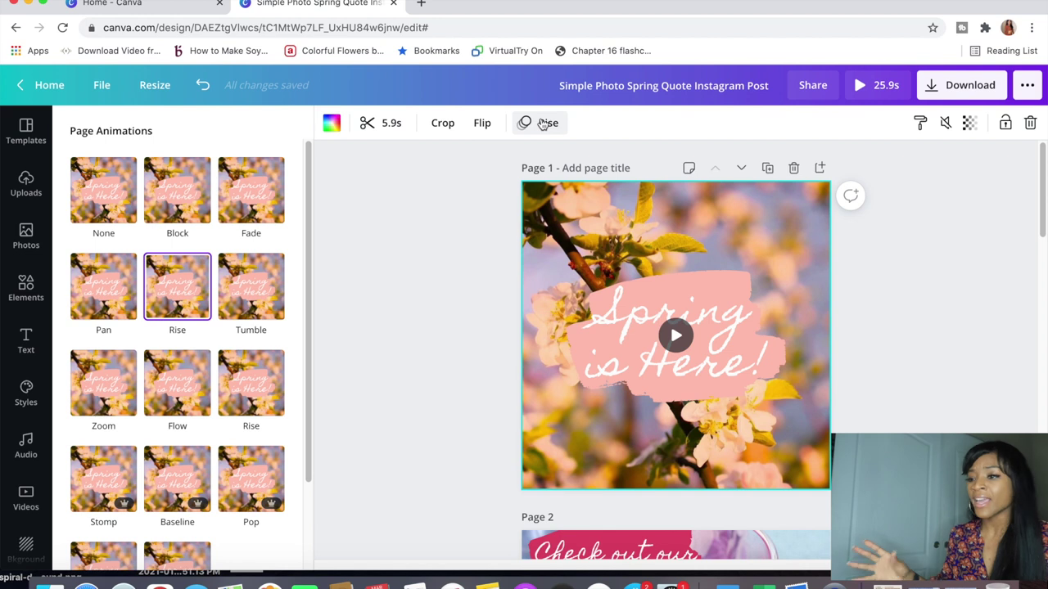
left_click(172, 189)
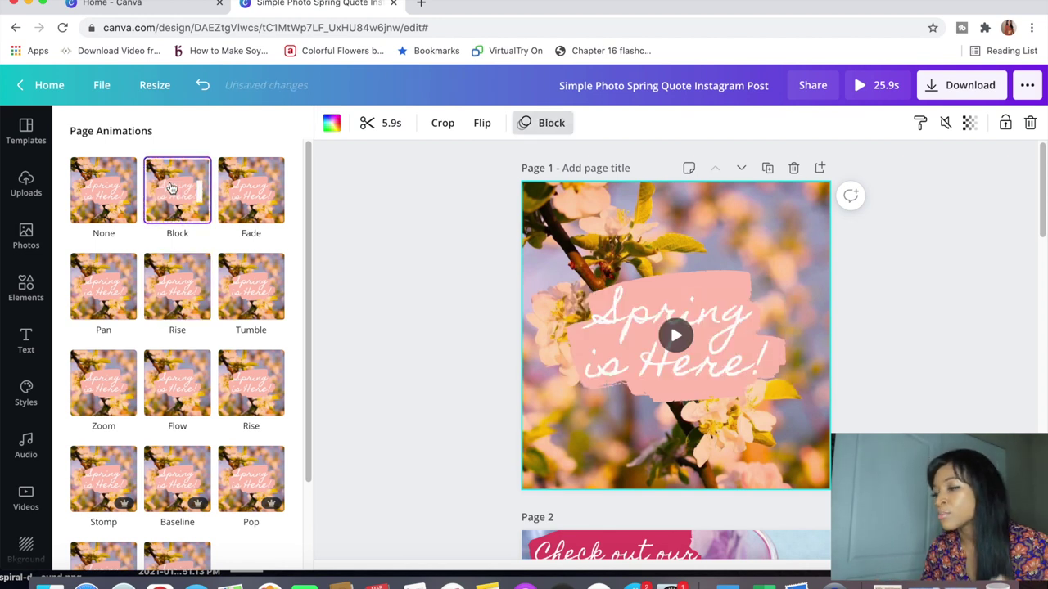
left_click(252, 186)
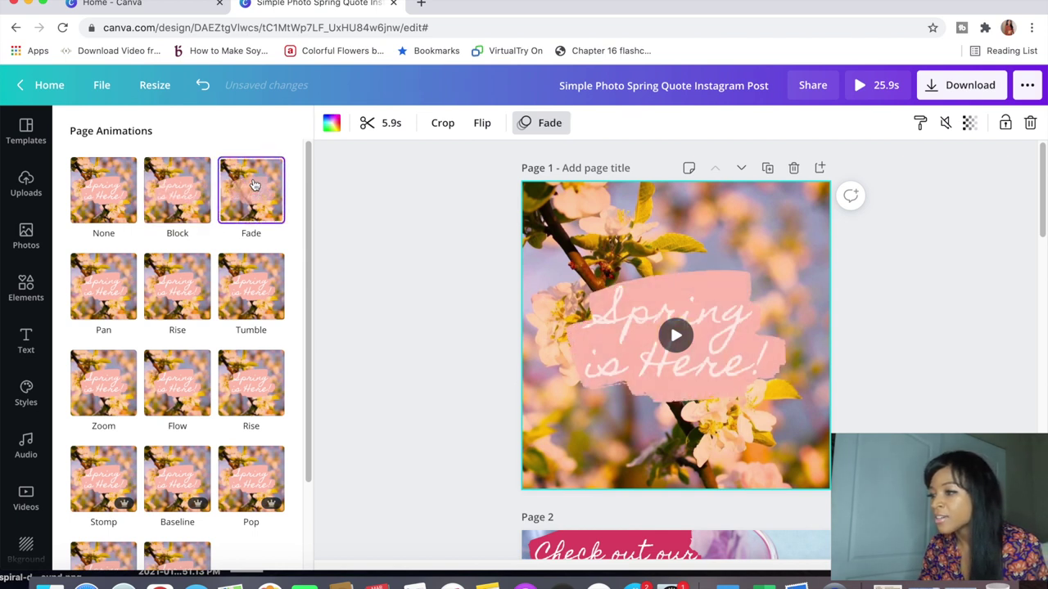
left_click(122, 270)
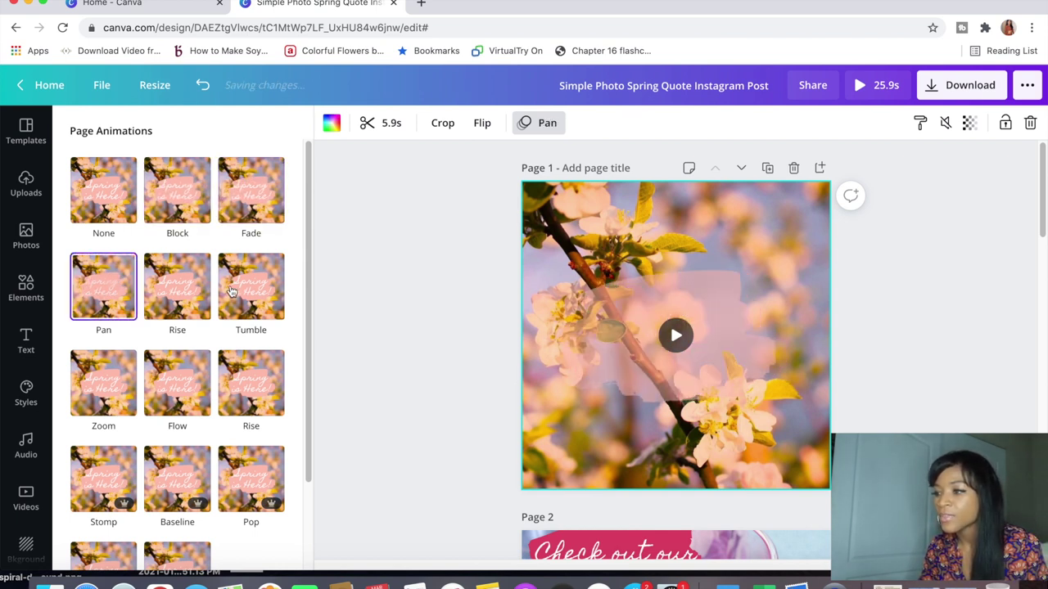
left_click(274, 293)
left_click(97, 385)
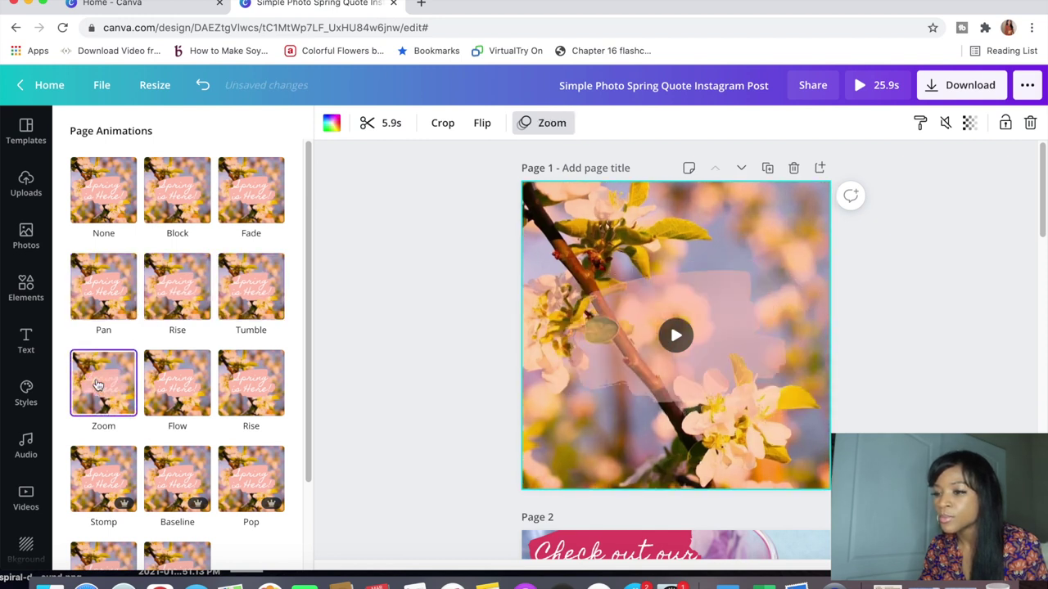
left_click(188, 275)
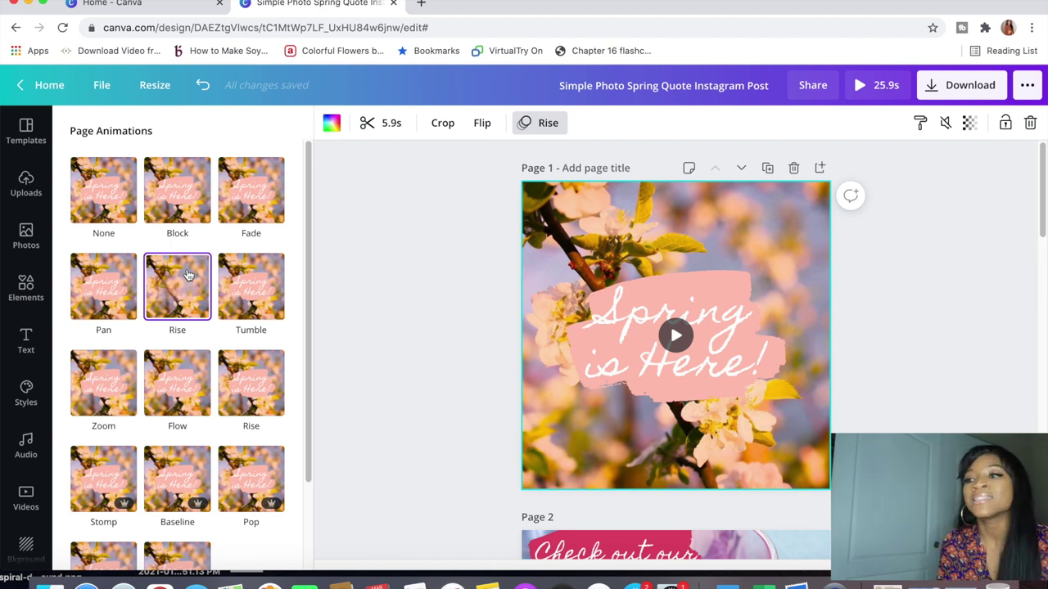
left_click(112, 7)
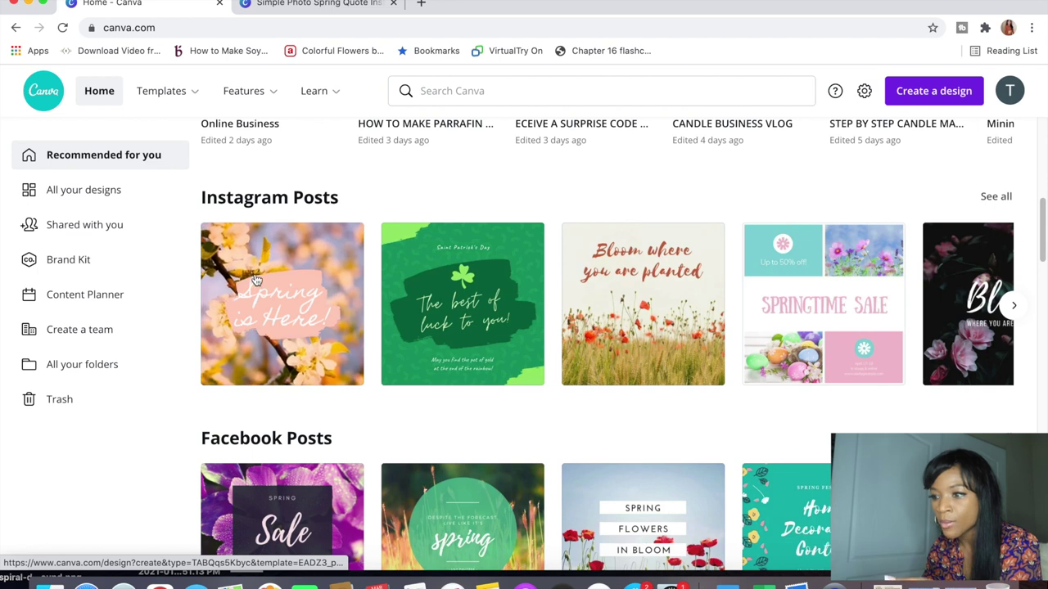
Switch back to the Simple Photo Spring Quote Instagram Post editor and scroll to page 1.
left_click(333, 8)
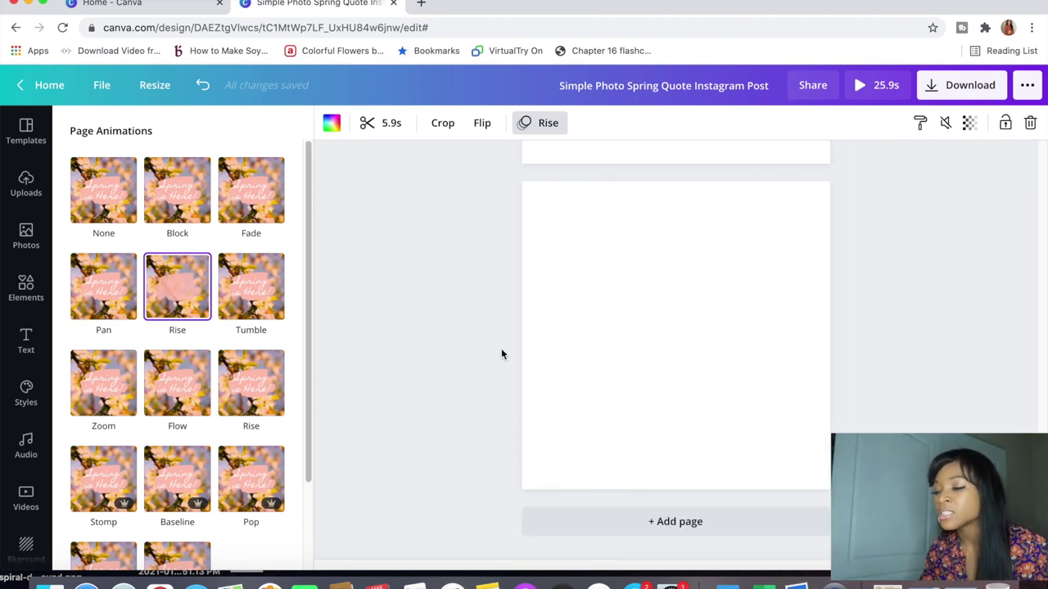
scroll(502, 353, "down", 3)
scroll(502, 354, "up", 3)
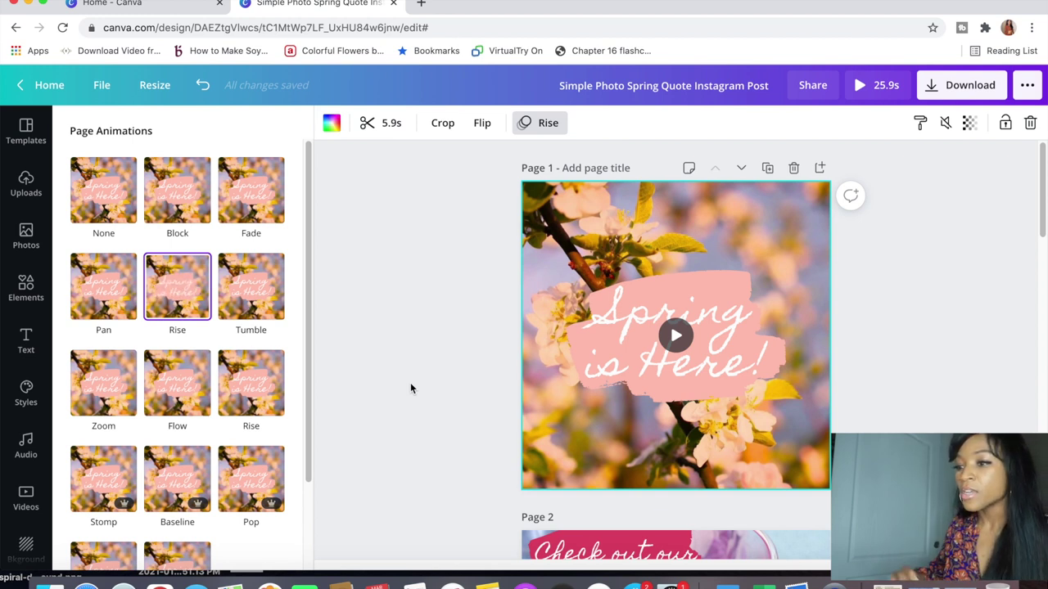
Open the Audio panel and page through the music category chips.
left_click(23, 454)
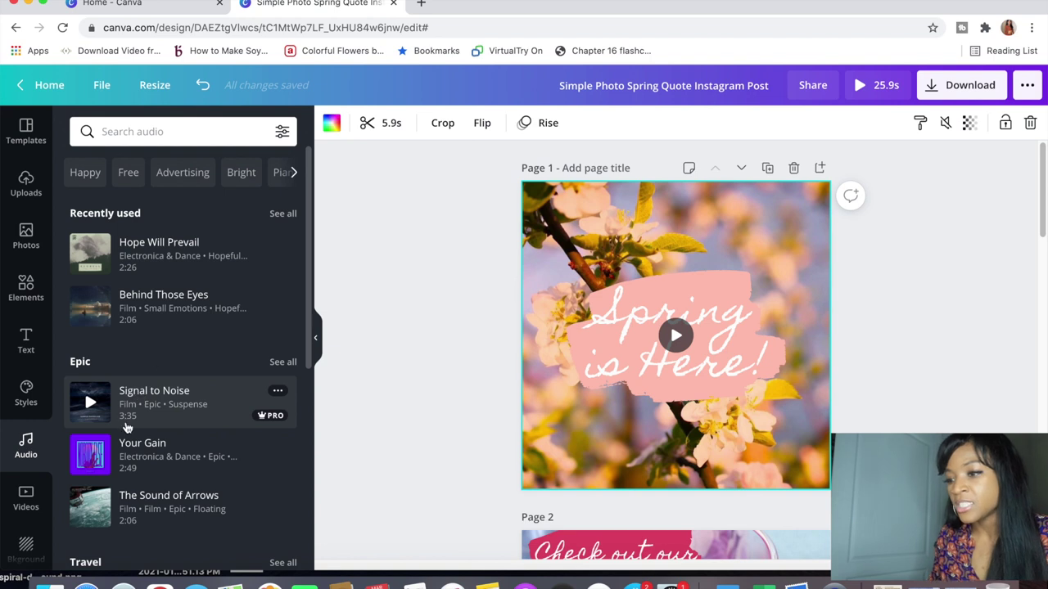
scroll(180, 296, "down", 1)
scroll(180, 297, "up", 1)
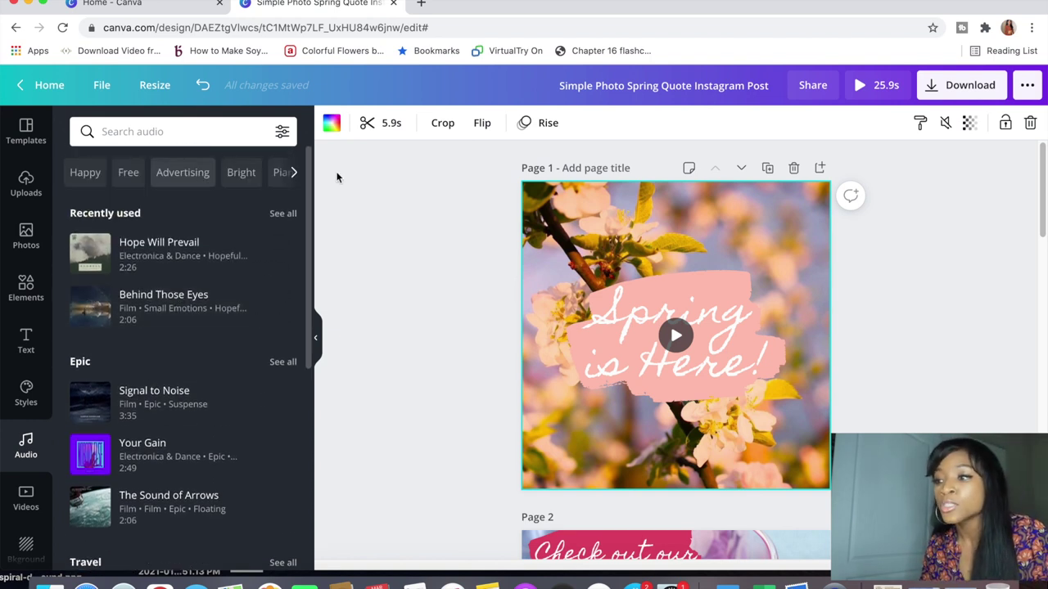
left_click(296, 173)
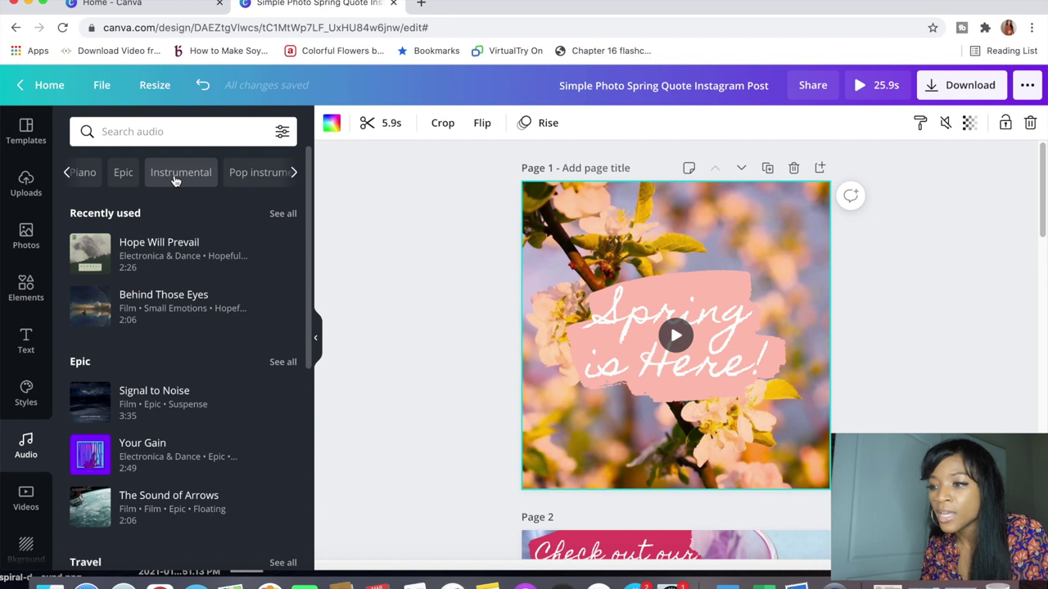
left_click(65, 173)
left_click(66, 175)
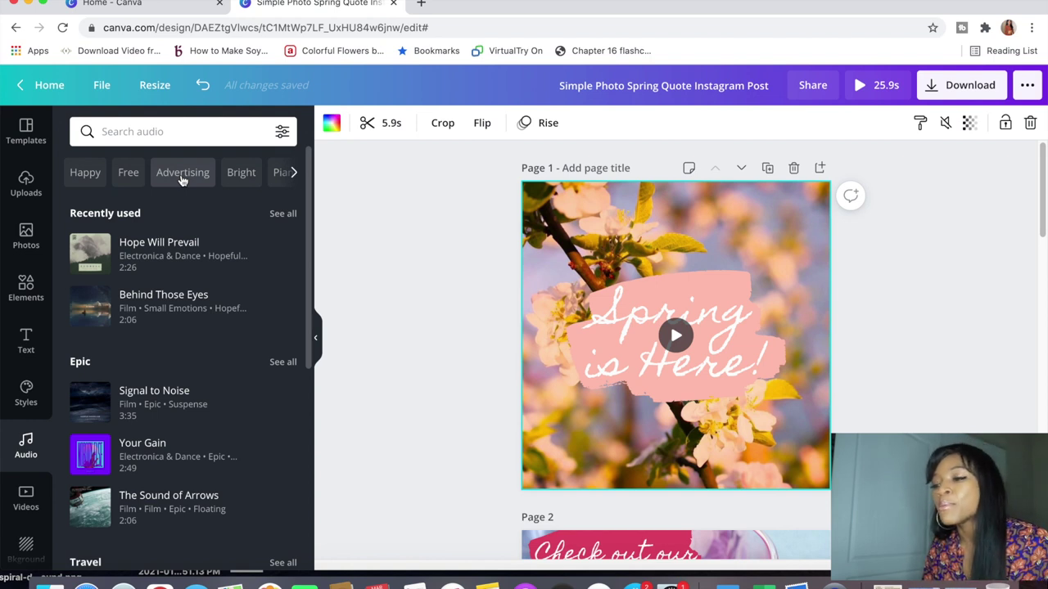
Filter by Advertising, preview the Advertising and Little Joy tracks, then clear the search.
left_click(183, 173)
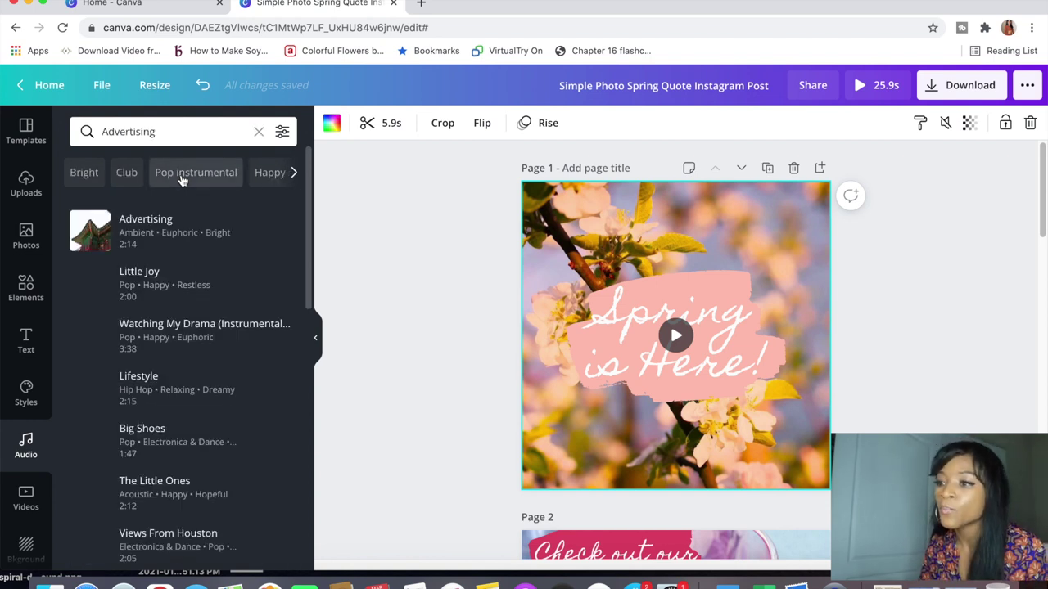
left_click(90, 234)
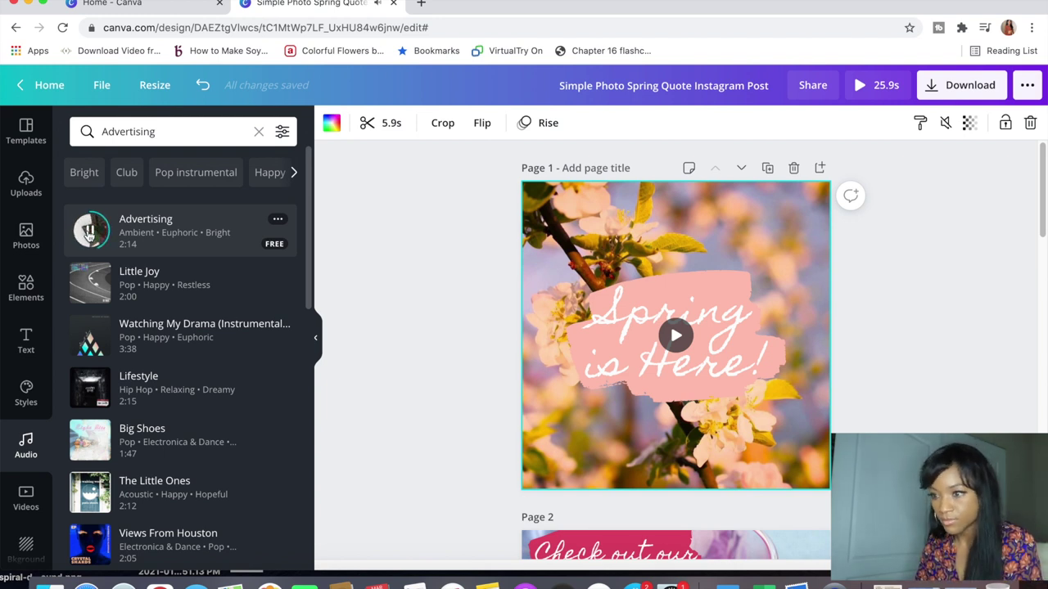
left_click(88, 233)
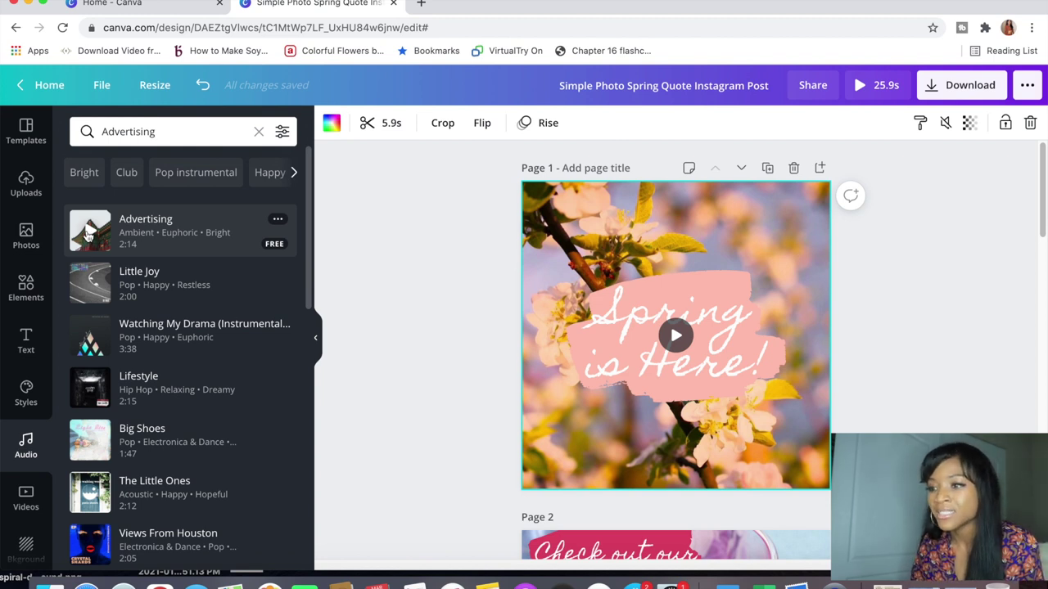
left_click(89, 284)
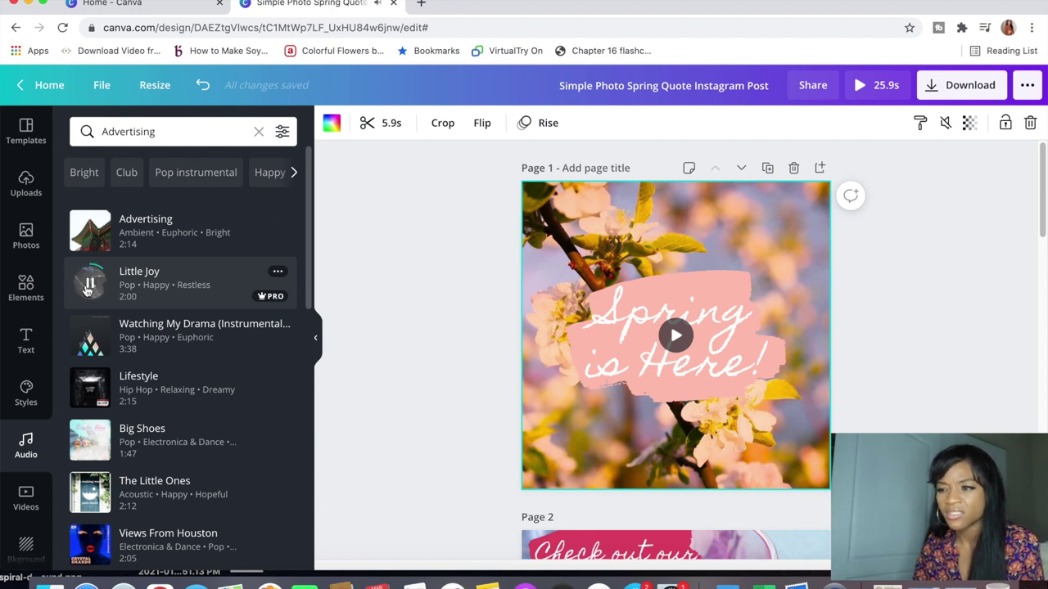
left_click(91, 286)
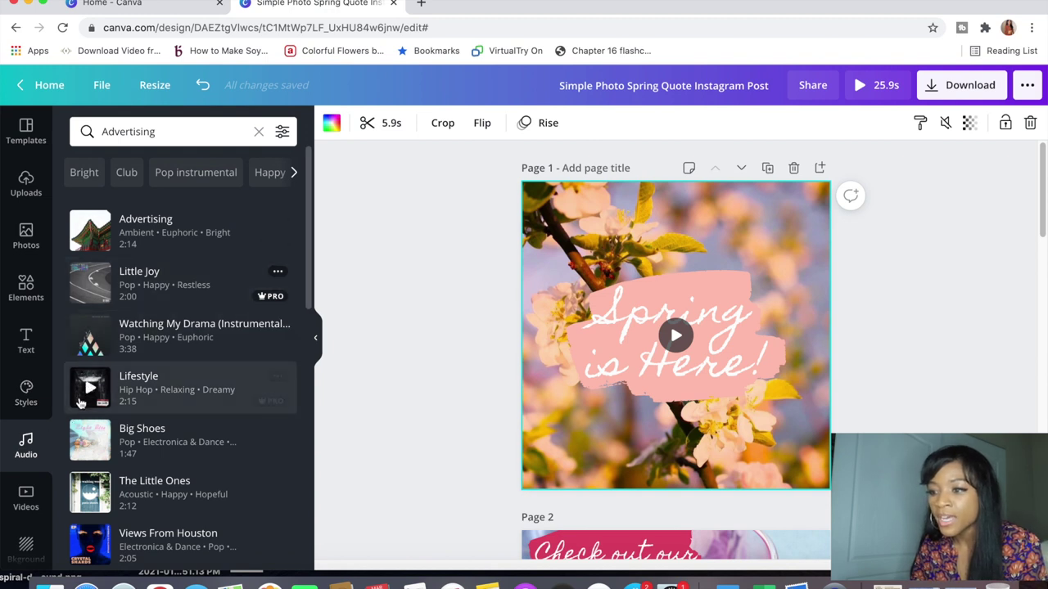
left_click(258, 131)
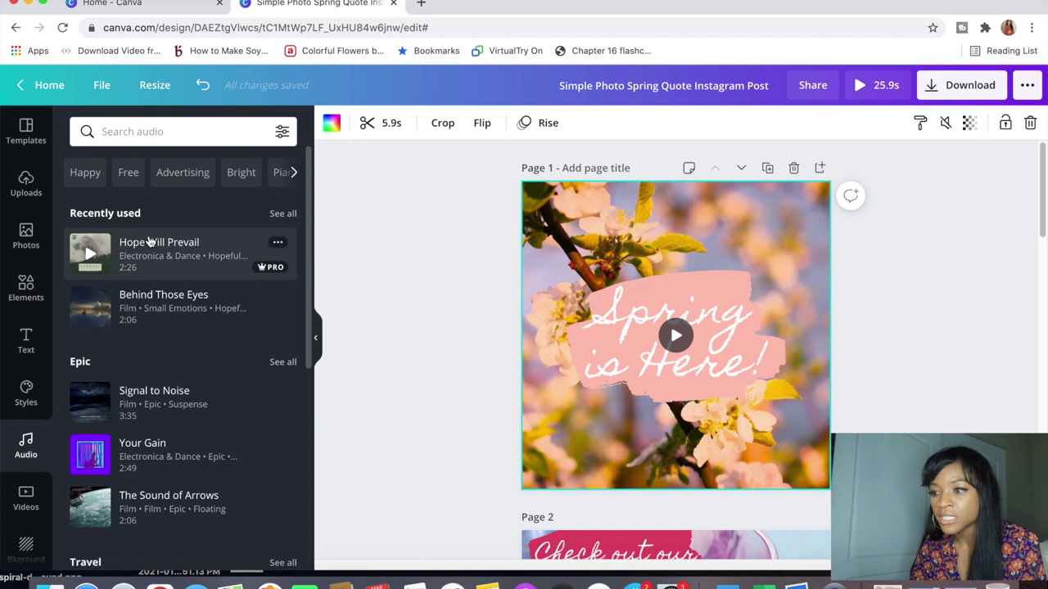
left_click(84, 254)
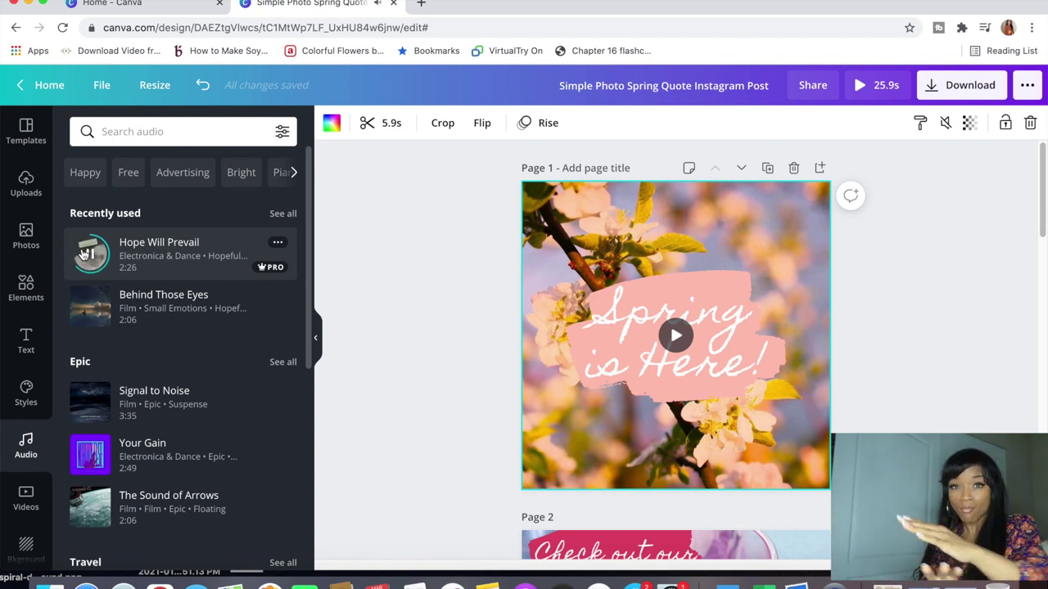
left_click(90, 257)
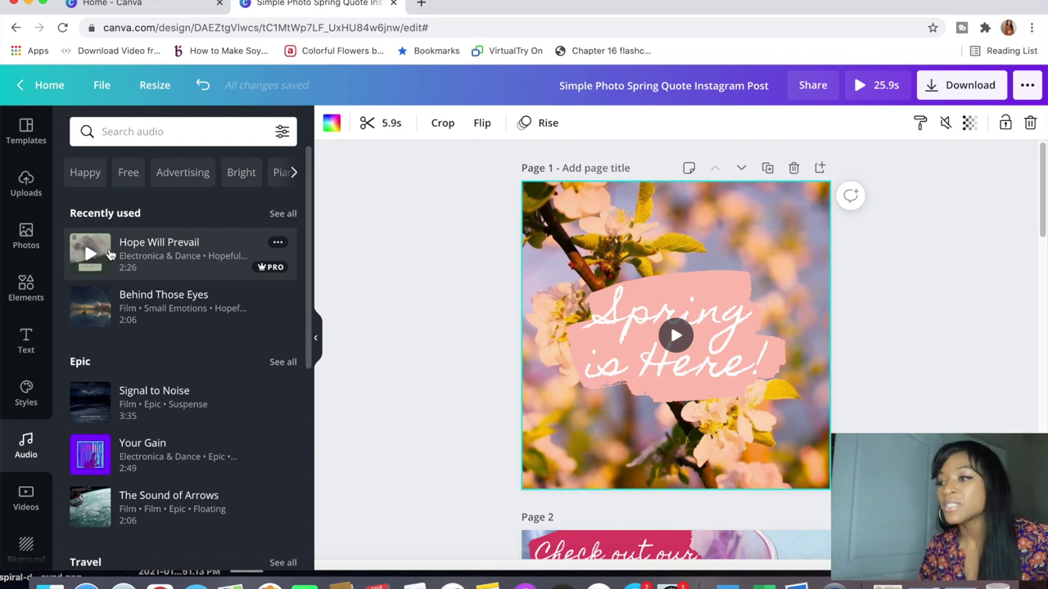
Add Hope Will Prevail to the design as background music and play it.
left_click_drag(106, 253, 473, 278)
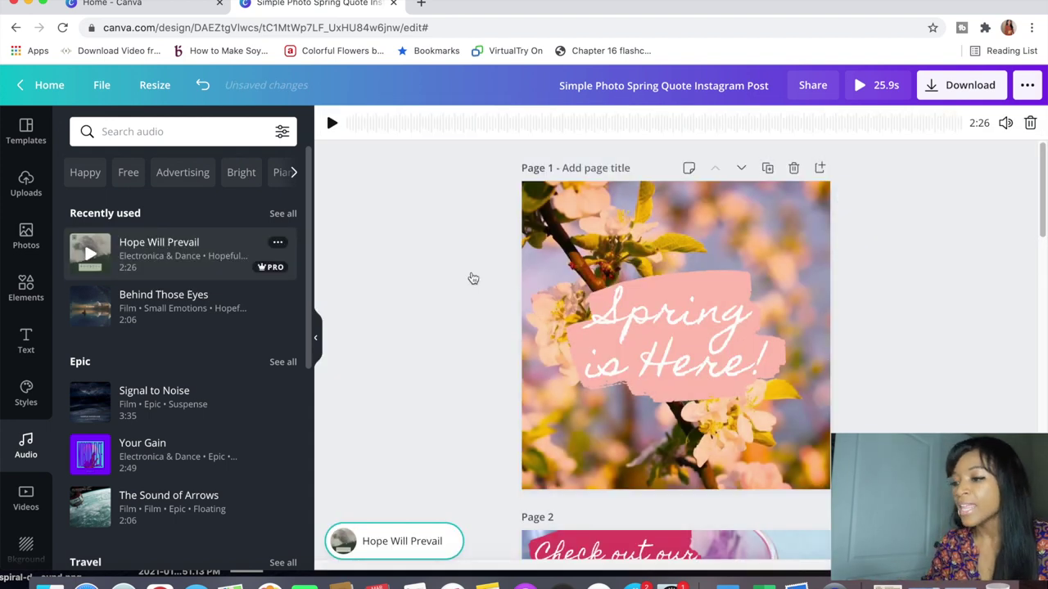
key("space")
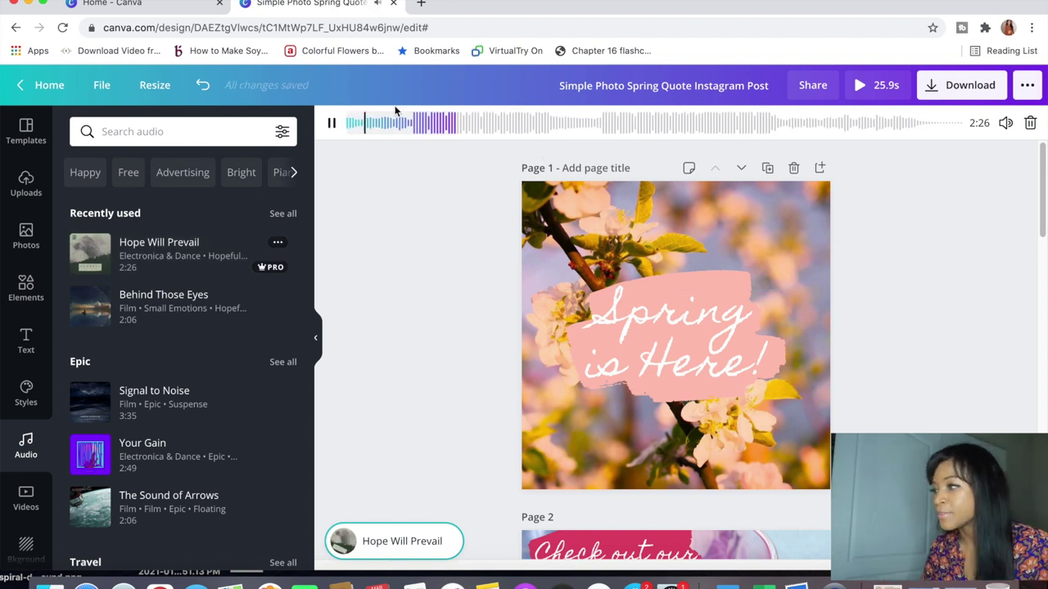
left_click(332, 125)
Offset the music to start about 53.8s into the track and preview that section.
mouse_move(345, 124)
left_mouse_down()
mouse_move(387, 125)
mouse_move(345, 121)
left_mouse_up()
left_click(331, 124)
left_click(332, 124)
left_click_drag(348, 121, 427, 131)
left_click(332, 124)
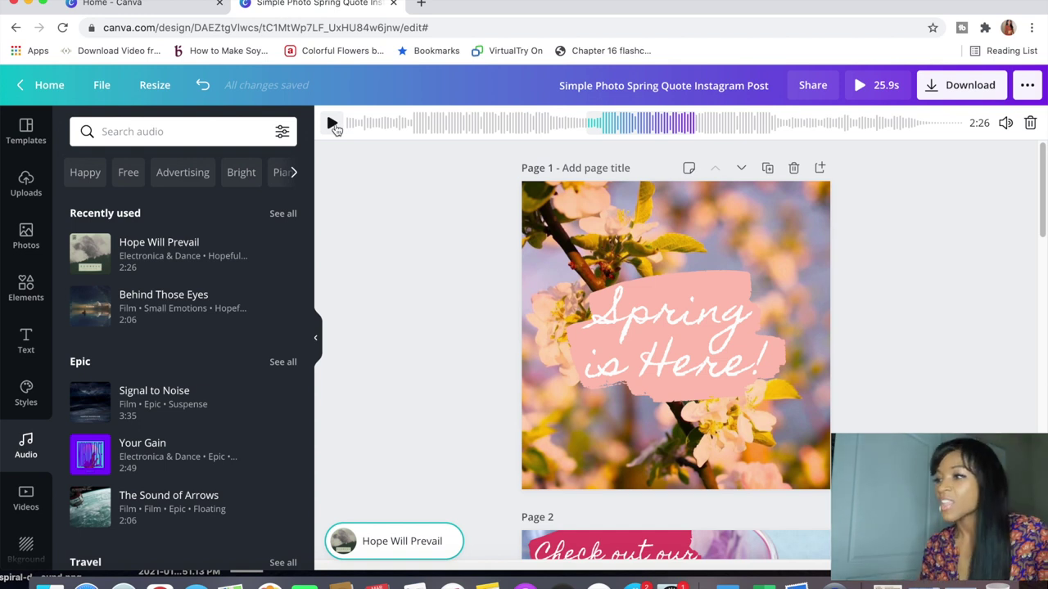
left_click(332, 123)
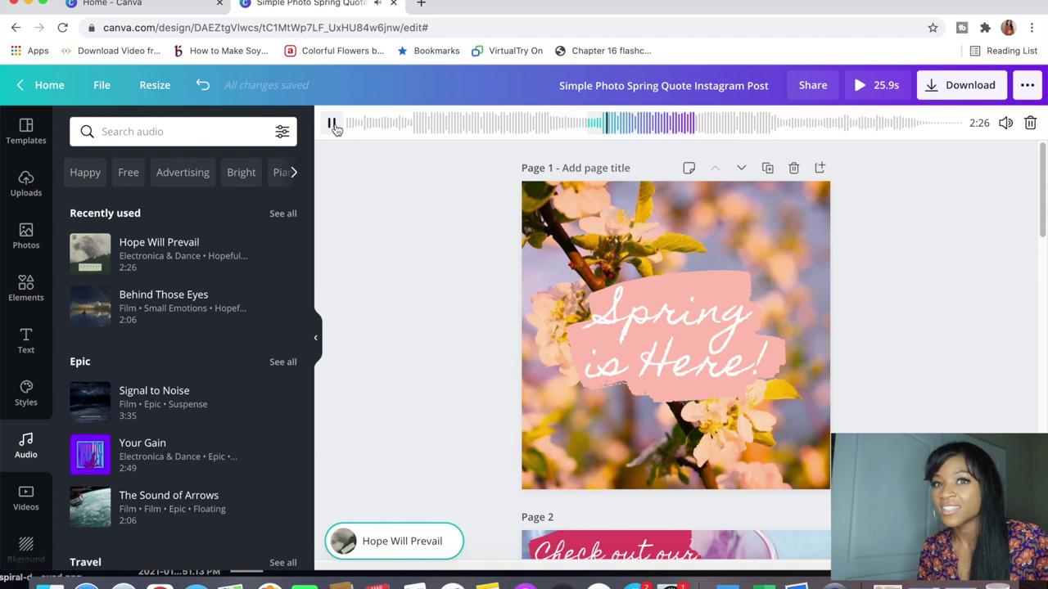
left_click(332, 123)
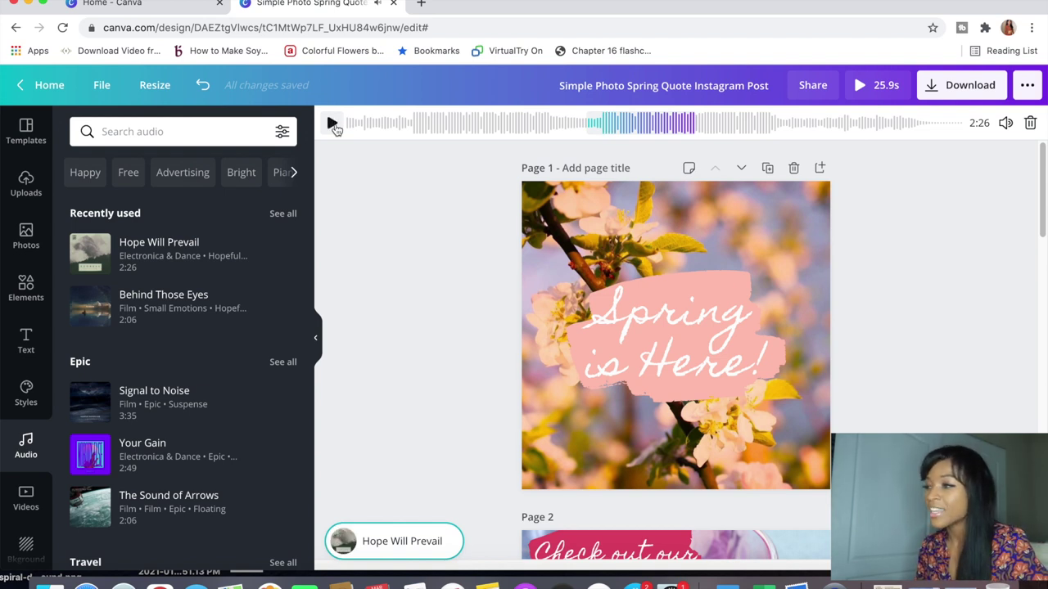